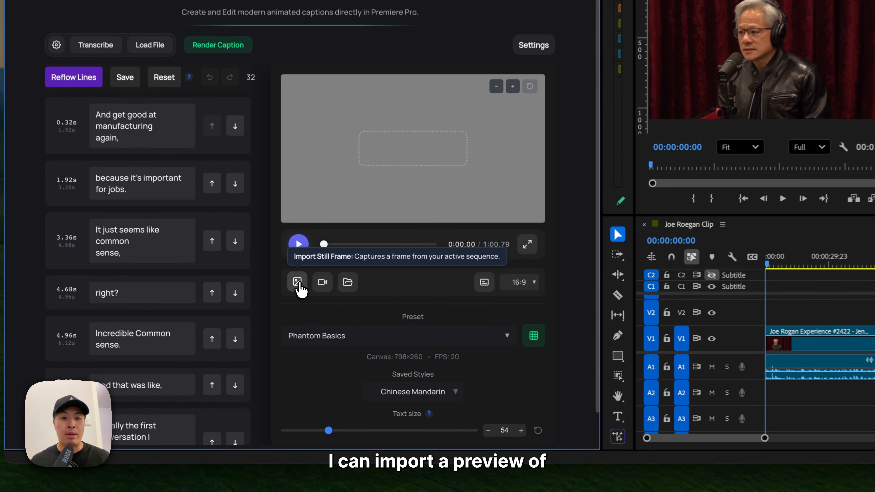
- Import a still frame of the active sequence as the preview background and scrub the caption preview to about 9.15 seconds
left_click(310, 314)
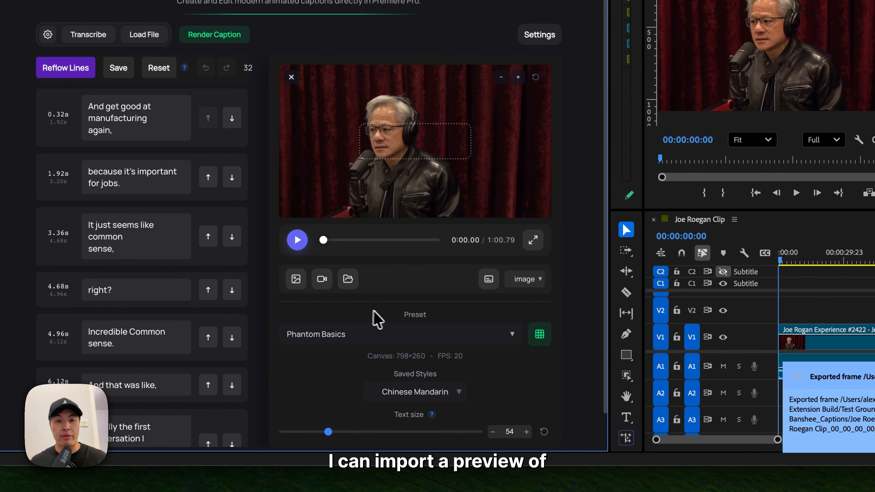
mouse_move(324, 240)
left_mouse_down()
mouse_move(350, 243)
mouse_move(341, 242)
left_mouse_up()
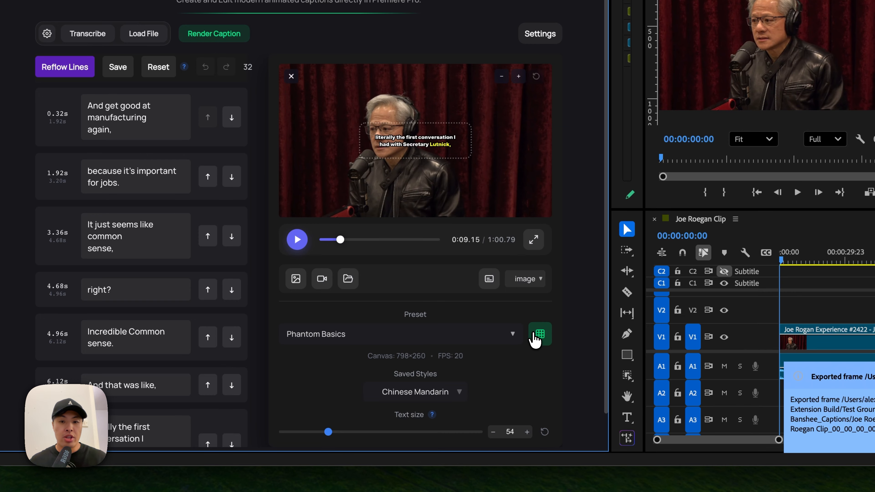
- Choose the Phantom Basics preset from the preset gallery and render the captions onto the Joe Roegan Clip sequence
left_click(534, 340)
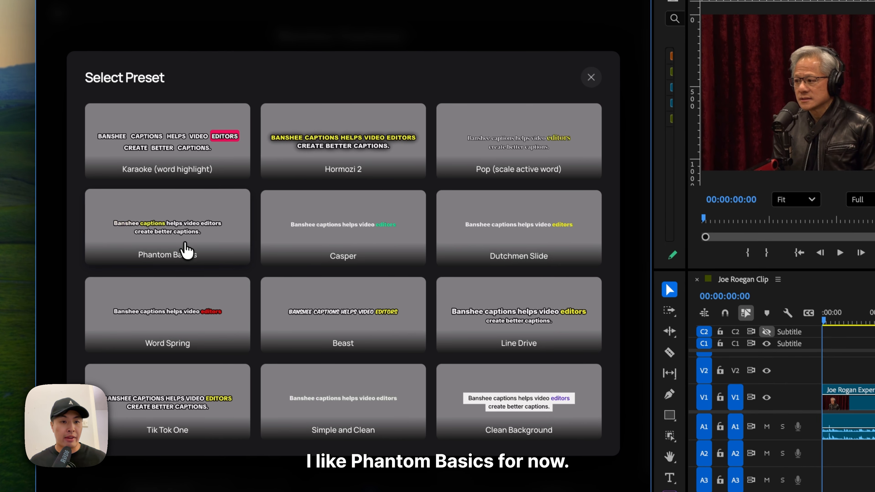
left_click(151, 193)
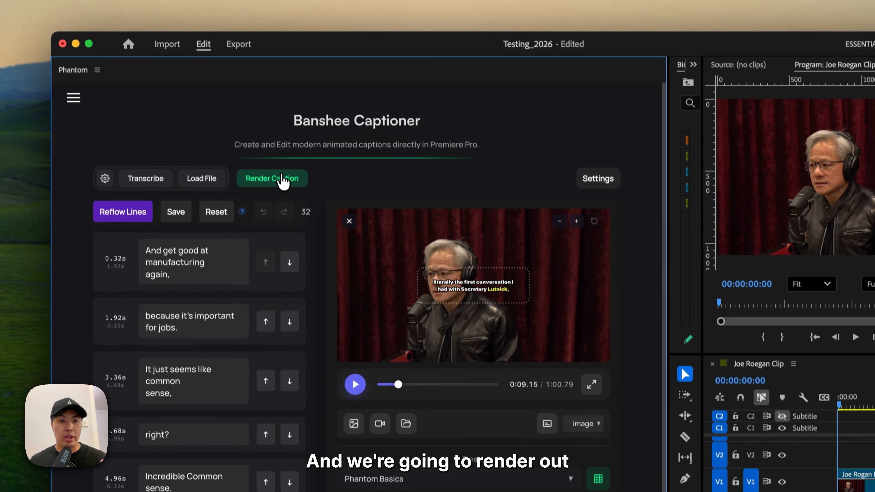
left_click(271, 103)
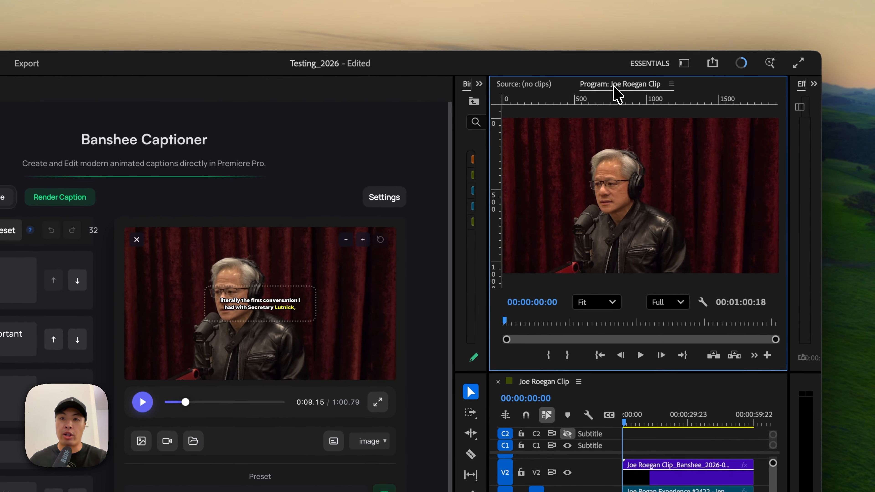
- Maximize the program monitor and play back the opening of the sequence to review the rendered captions
double_click(626, 75)
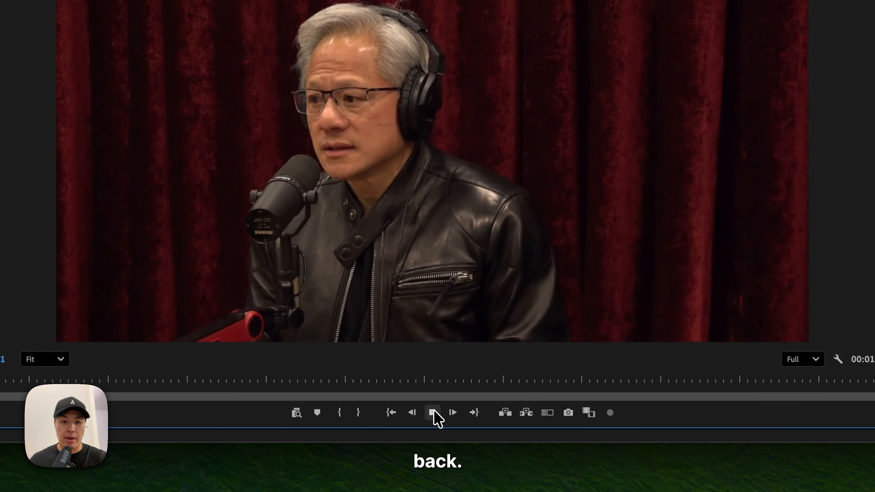
left_click(437, 416)
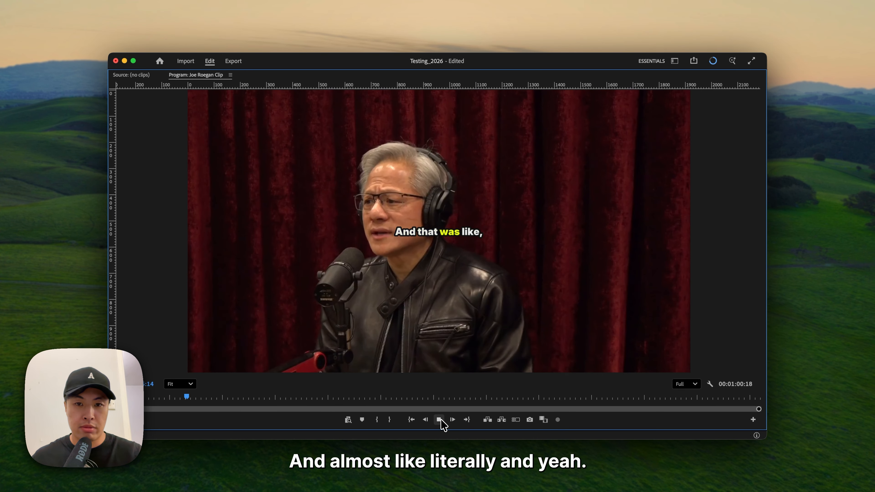
left_click(439, 419)
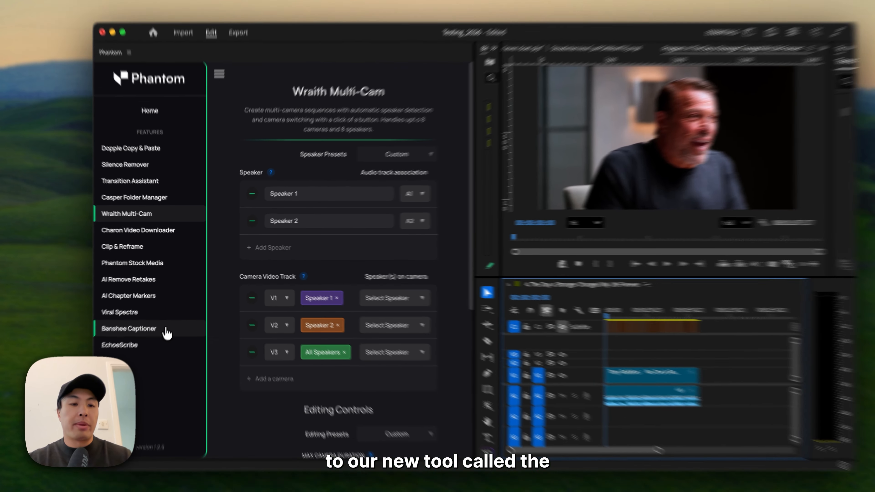
- Open Banshee Captioner in the Phantom plugin and choose the AI Transcription (Echoe Scribe) workflow
left_click(170, 319)
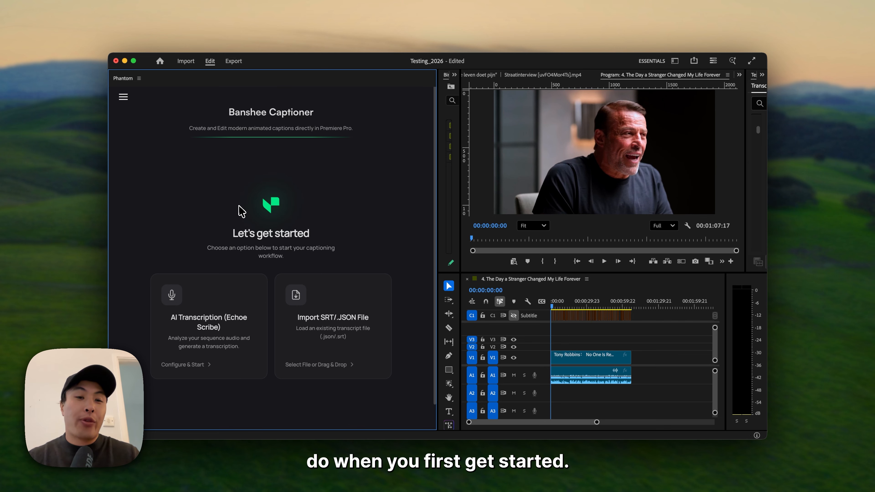
scroll(244, 259, "down", 2)
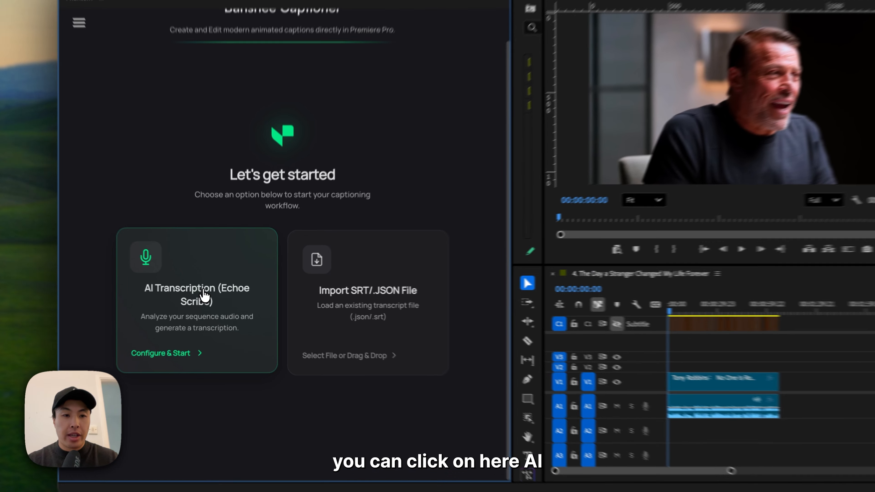
left_click(212, 297)
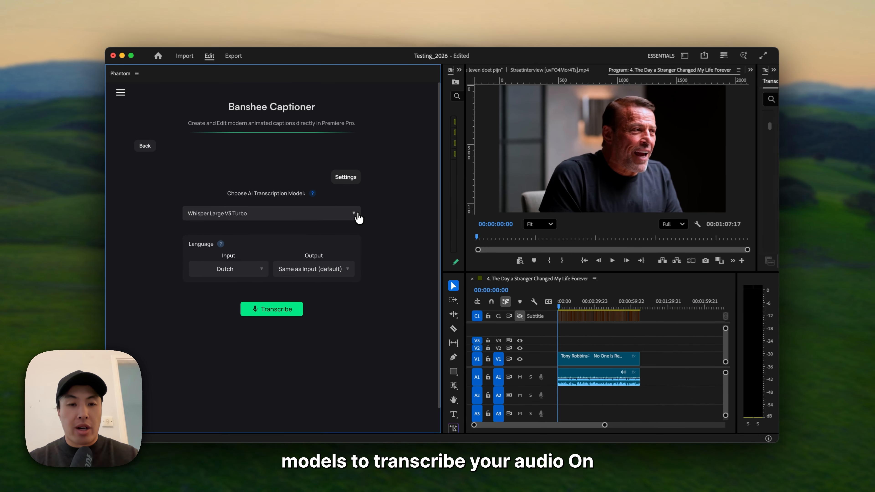
- Look through the AI transcription models, then download Whisper Large V3 Turbo and select it
left_click(376, 199)
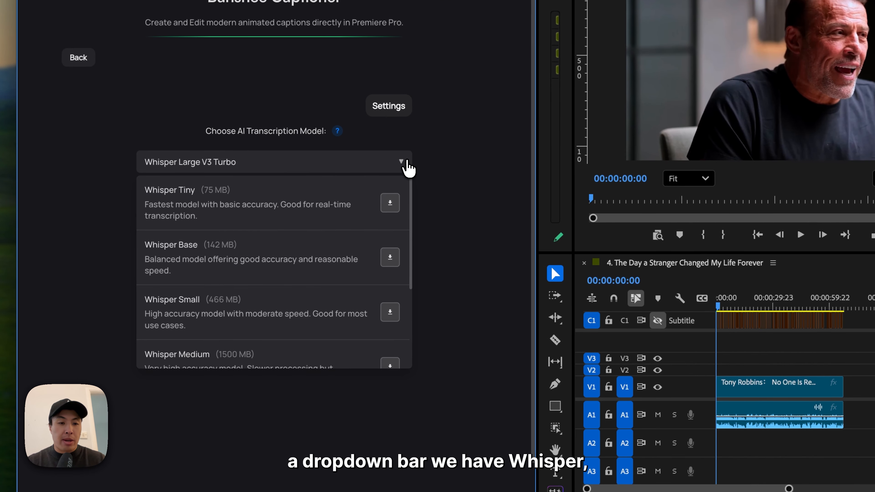
scroll(318, 228, "down", 5)
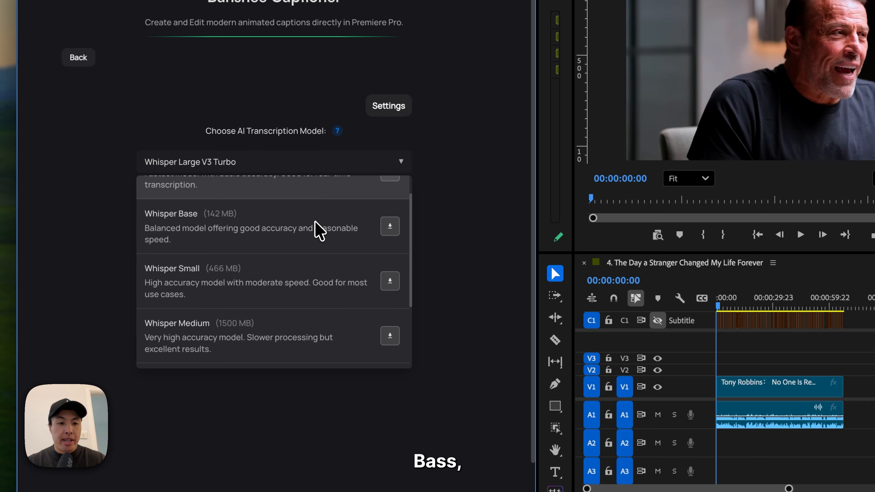
scroll(296, 321, "down", 2)
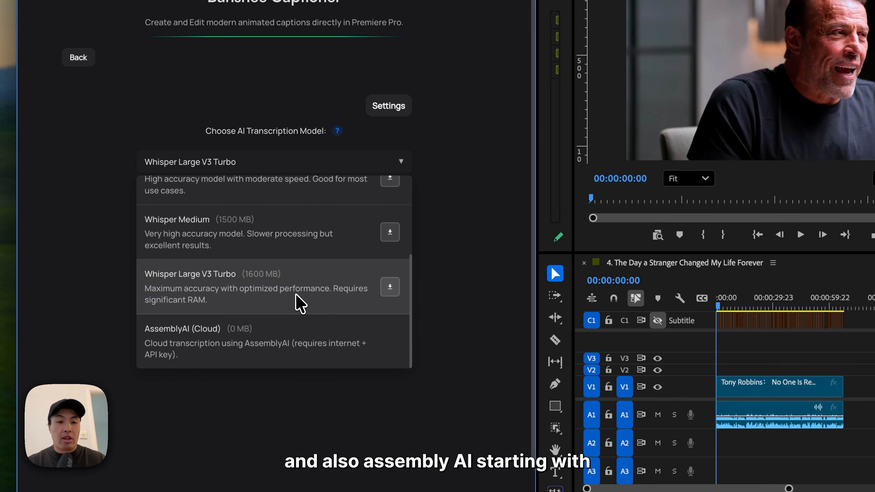
scroll(302, 340, "up", 7)
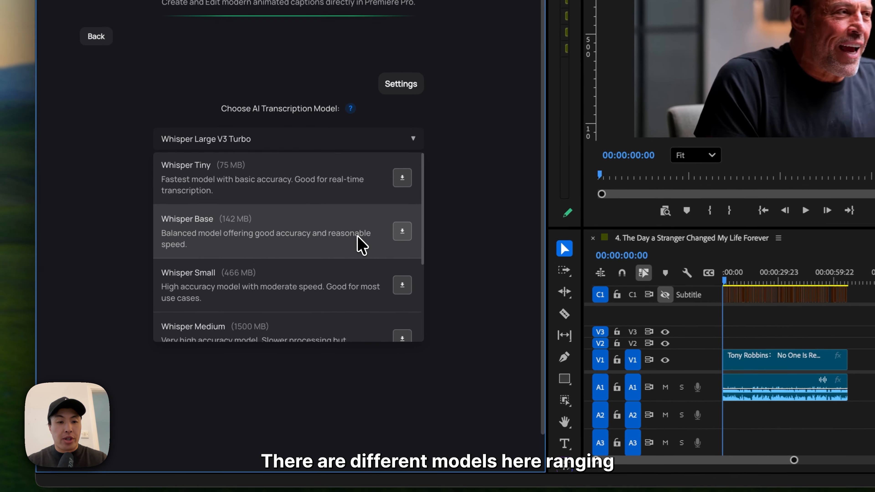
scroll(355, 198, "down", 5)
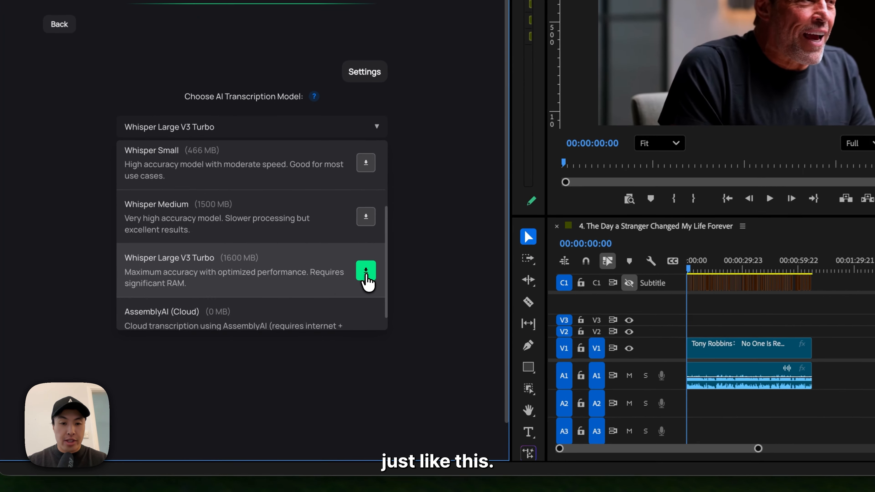
left_click(344, 310)
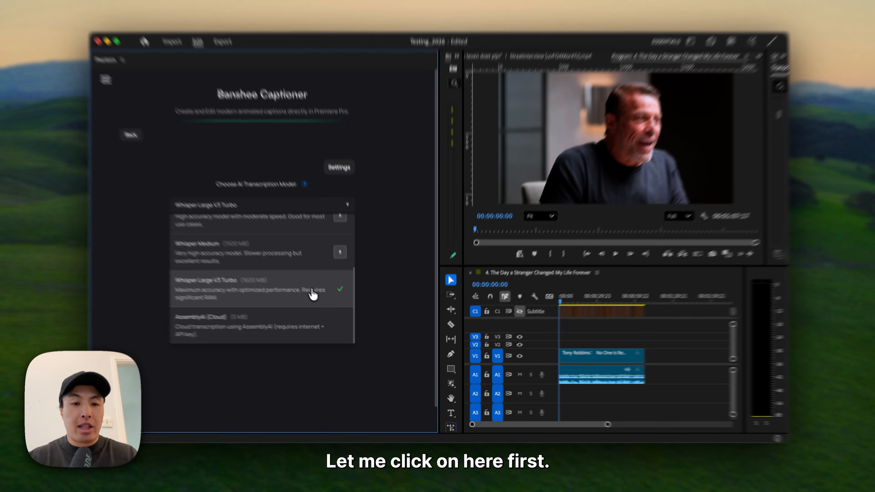
left_click(315, 295)
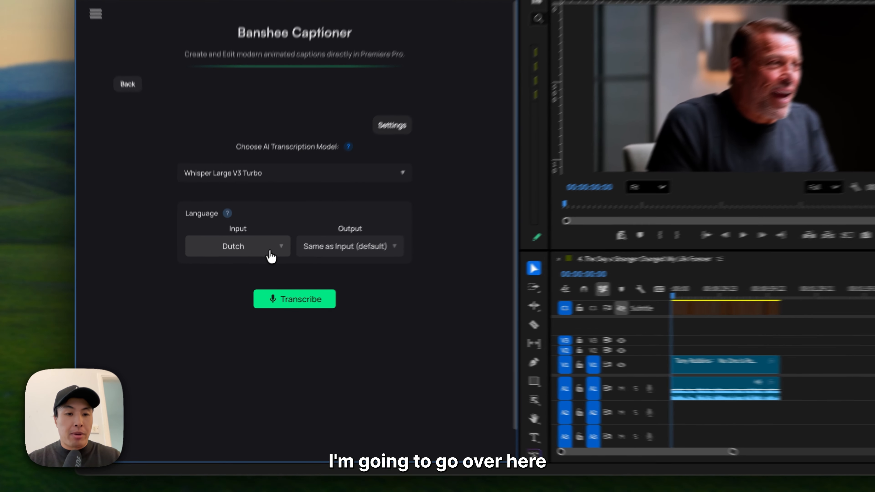
- Set the input language to Auto (default), keep the output same as input, and transcribe the sequence
left_click(252, 273)
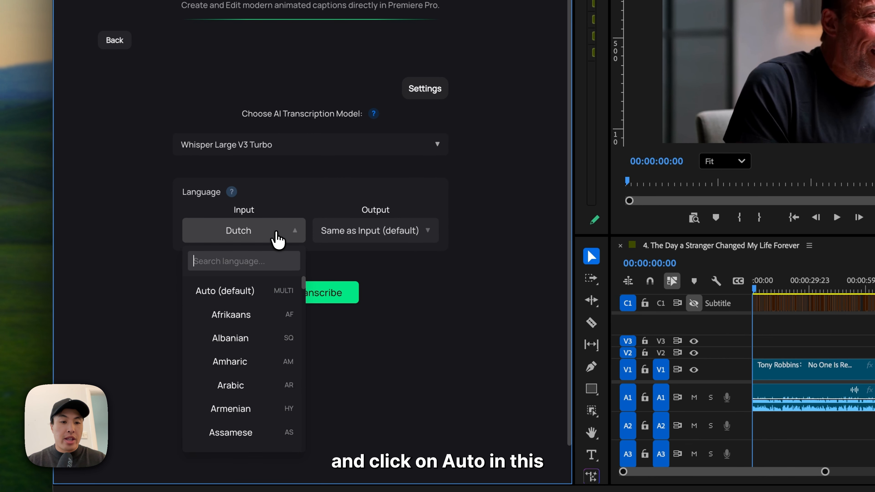
left_click(246, 300)
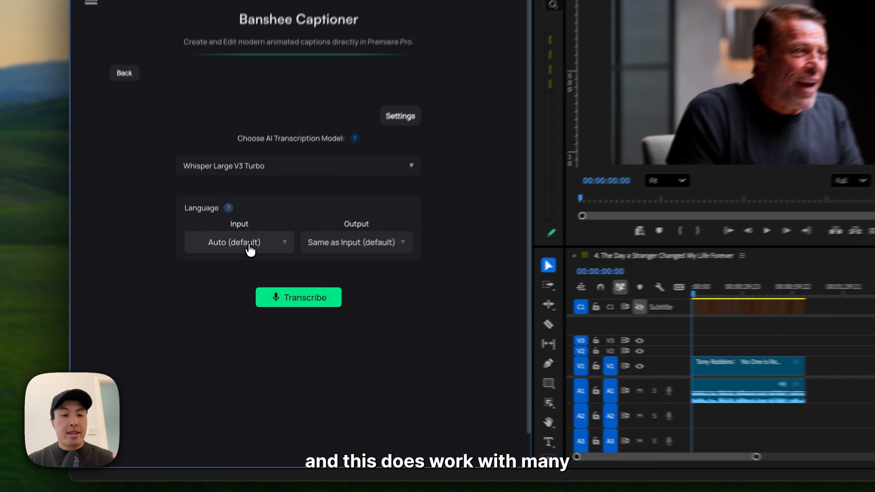
left_click(235, 270)
scroll(268, 298, "down", 10)
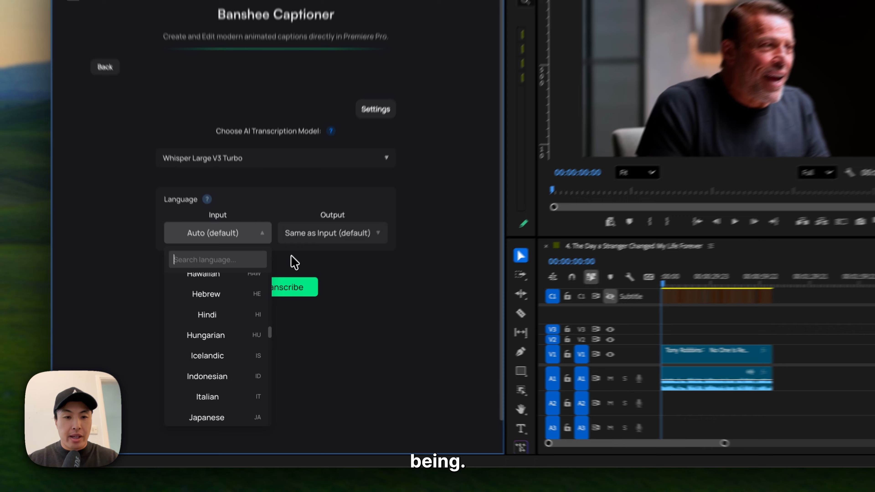
left_click(288, 291)
left_click(301, 279)
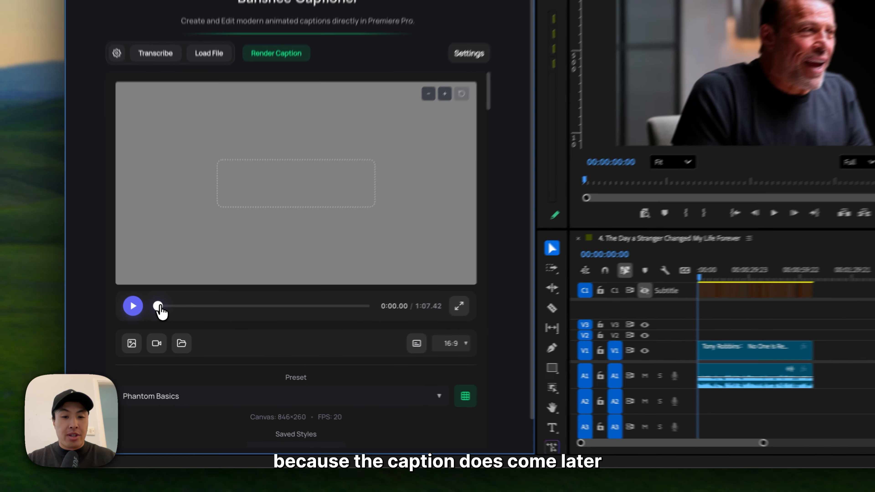
- Scrub the caption preview to about 8.27 seconds and examine the preset, font and transcription sections of the caption editor
left_click_drag(173, 326, 192, 326)
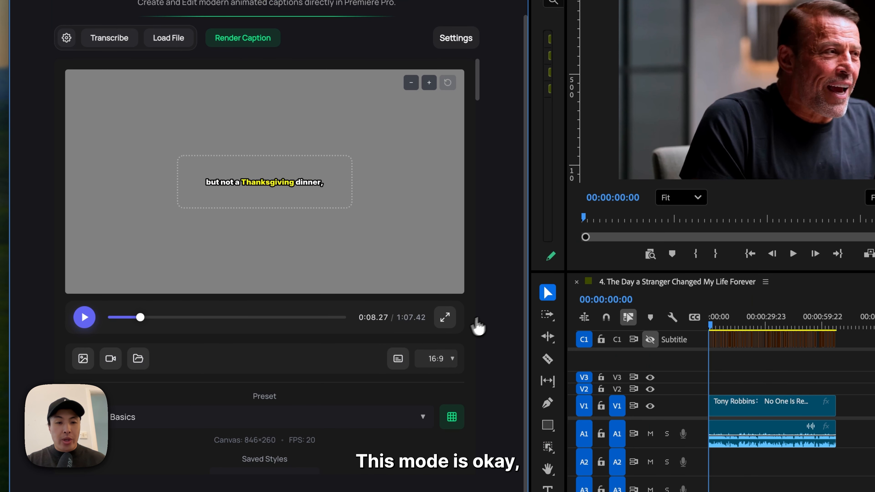
scroll(353, 361, "down", 15)
scroll(353, 361, "up", 6)
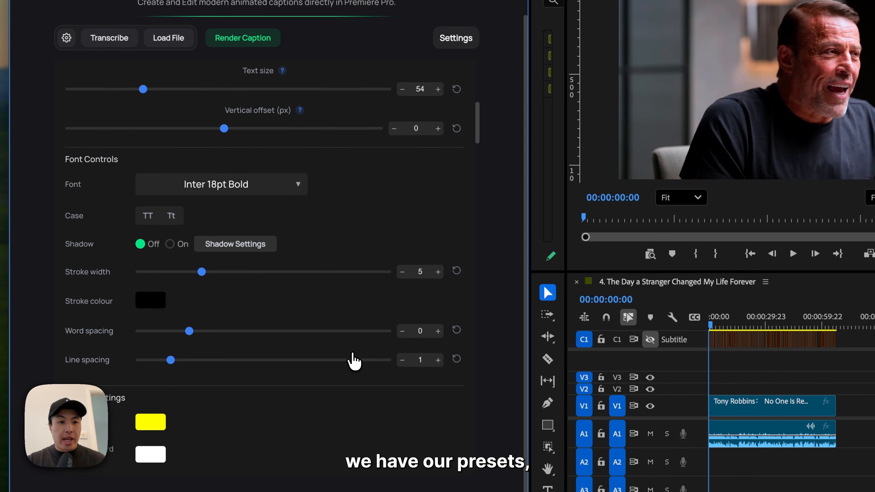
scroll(353, 361, "up", 2)
scroll(353, 362, "down", 12)
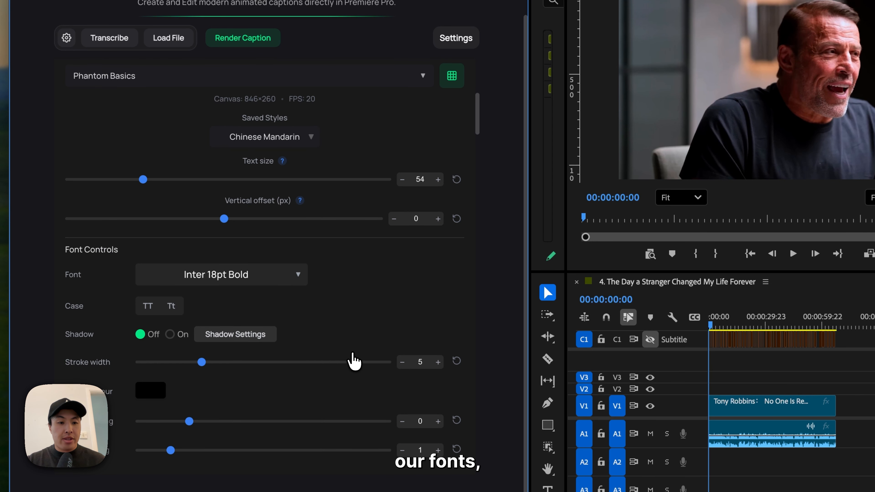
scroll(353, 361, "down", 5)
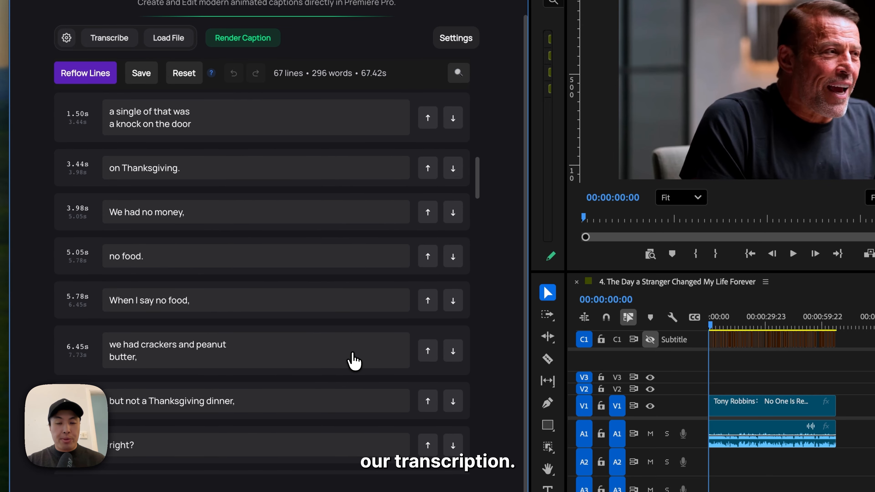
scroll(353, 362, "up", 8)
scroll(353, 362, "up", 10)
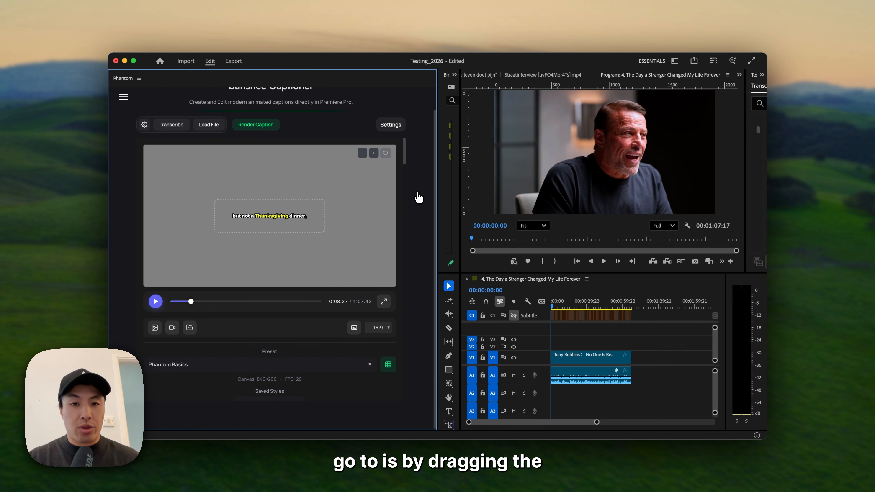
- Widen the Phantom panel so the caption lines sit side by side with the preview and style controls
left_click_drag(436, 204, 587, 210)
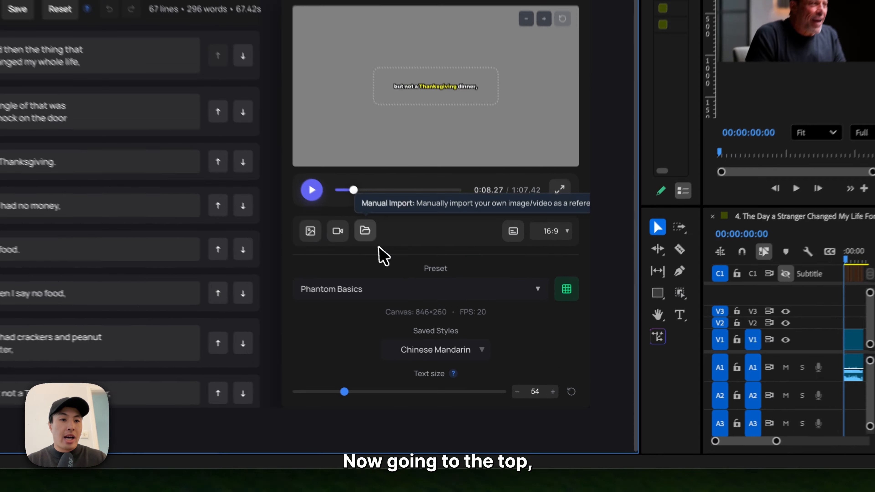
scroll(418, 297, "up", 2)
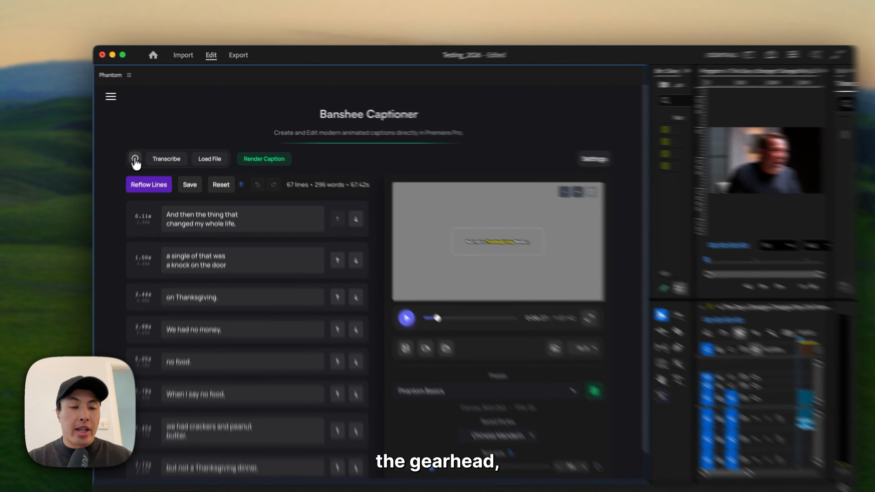
- View the transcription setup page from the caption editor and return to the caption lines
left_click(144, 151)
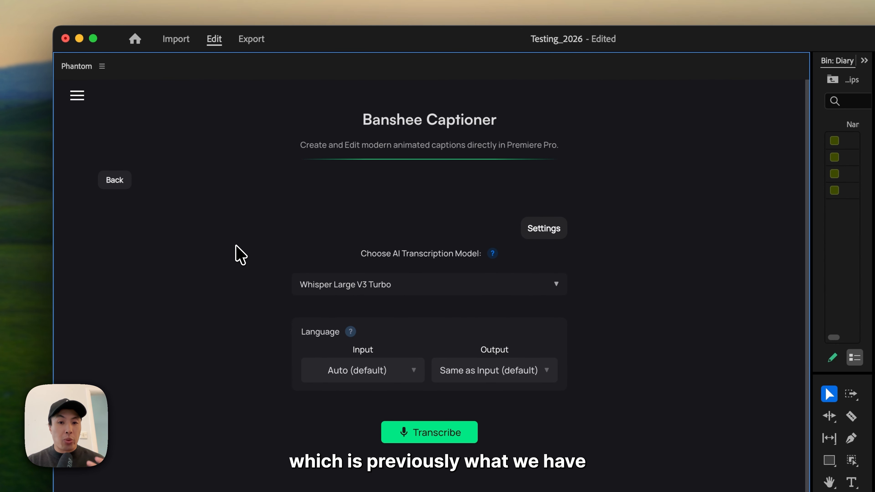
left_click(117, 179)
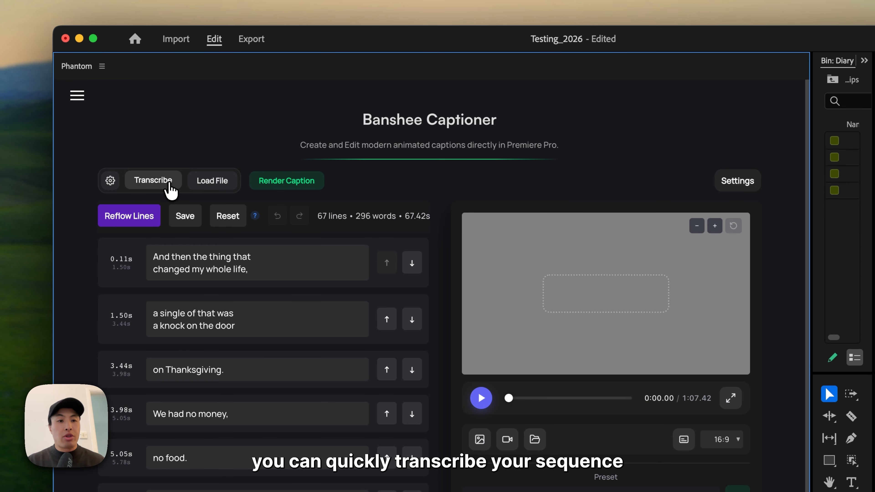
left_click(170, 189)
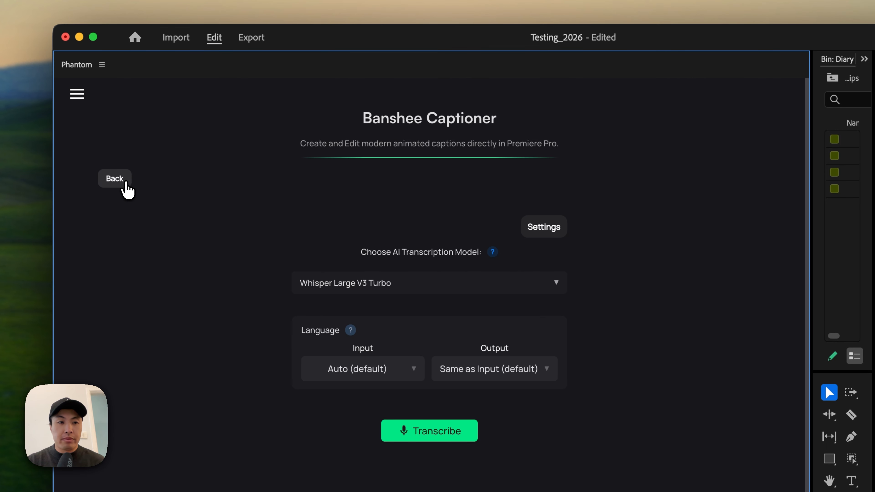
left_click(121, 183)
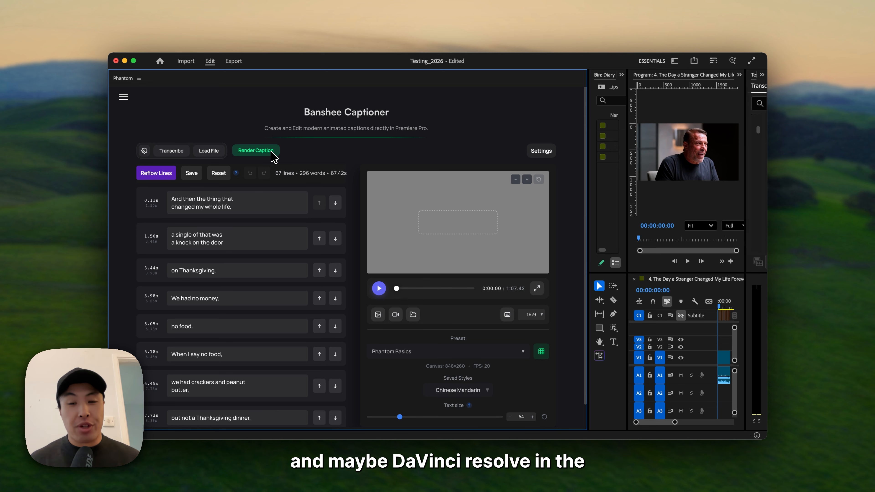
- Jump the preview to the first caption line at 0.11 s and on to the second line at 1.50 s
left_click(147, 205)
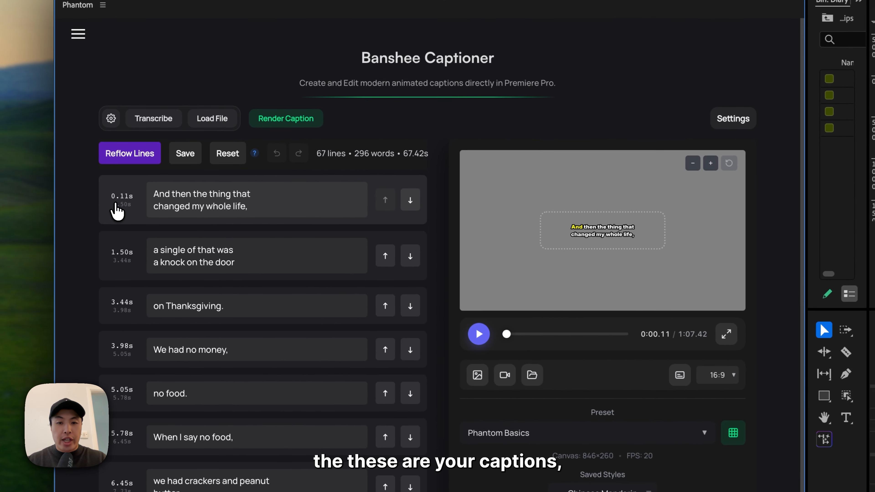
left_click(121, 255)
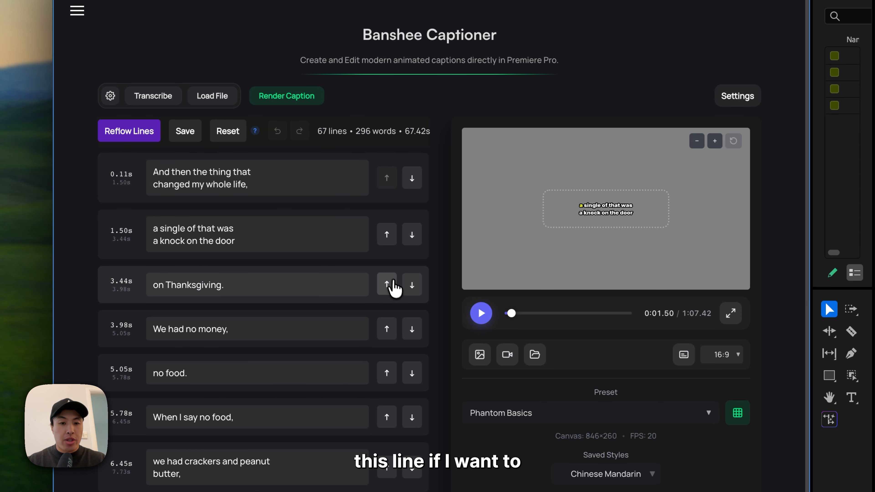
- Try merging "on Thanksgiving." into the caption line above with a blank line before it, and undo both edits
left_click(387, 285)
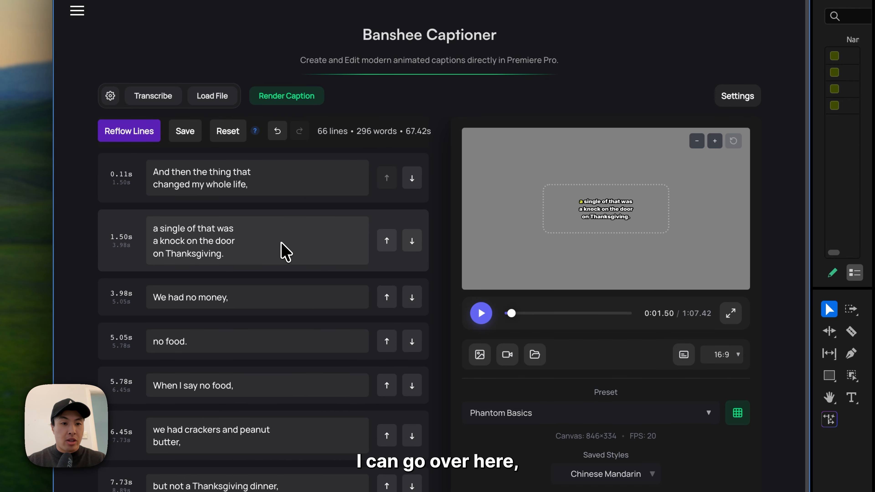
key("Return")
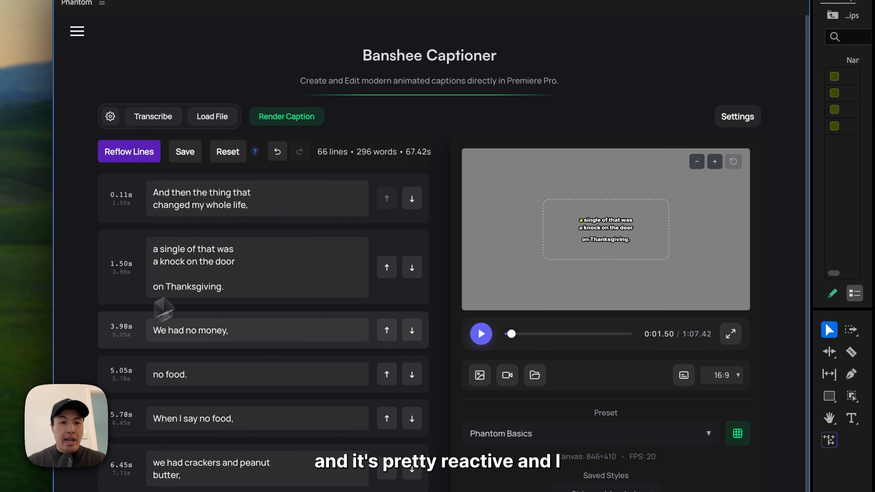
left_click(279, 160)
left_click(279, 159)
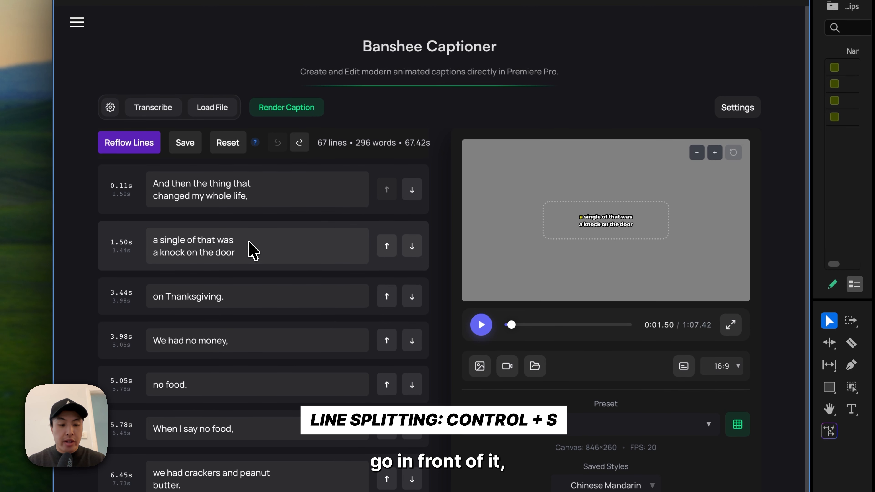
- Split the 1.50 s caption before "a knock on the door", rejoin it, and merge "on Thanksgiving." with "We had no money,"
key("ctrl+s")
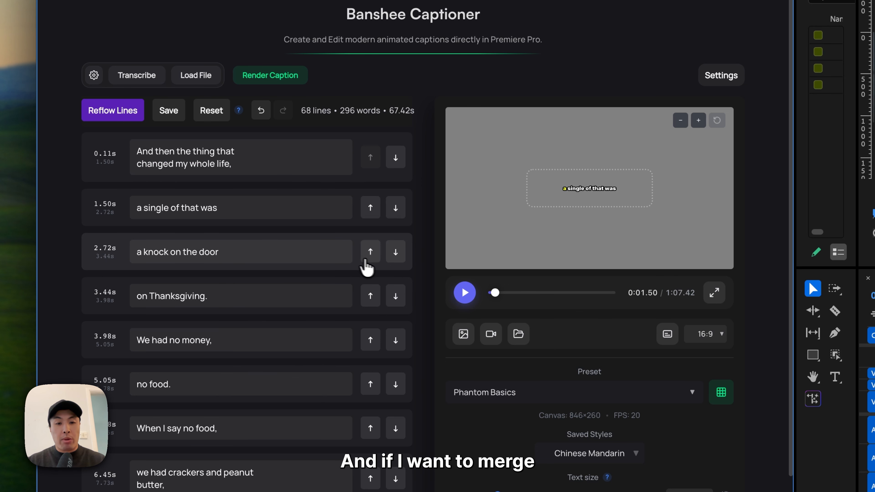
left_click(370, 251)
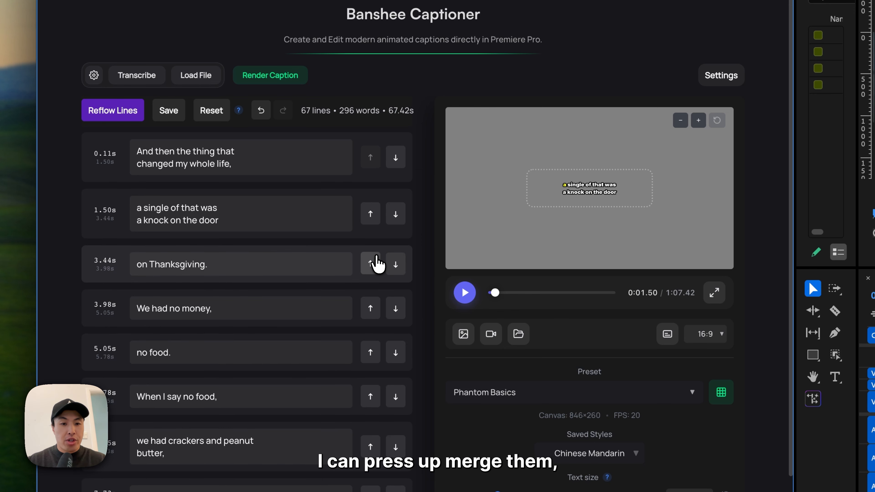
left_click(397, 269)
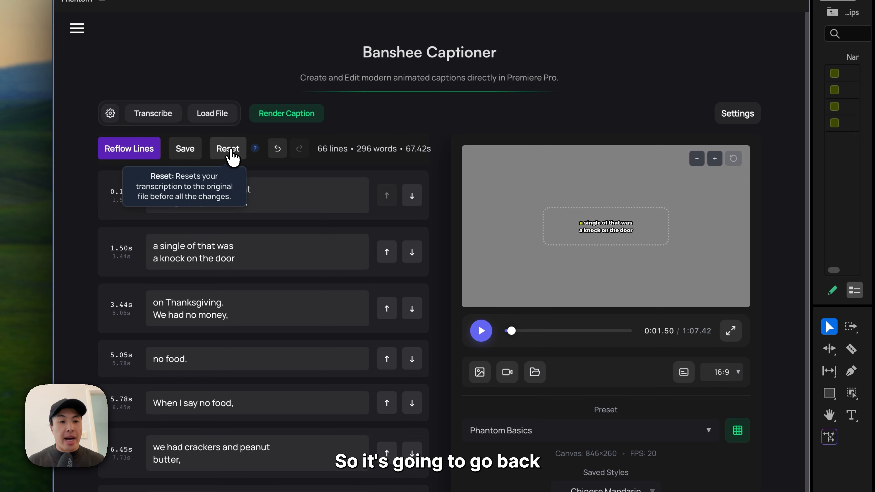
- Reset the transcript to its original state, discarding the current line edits
left_click(228, 149)
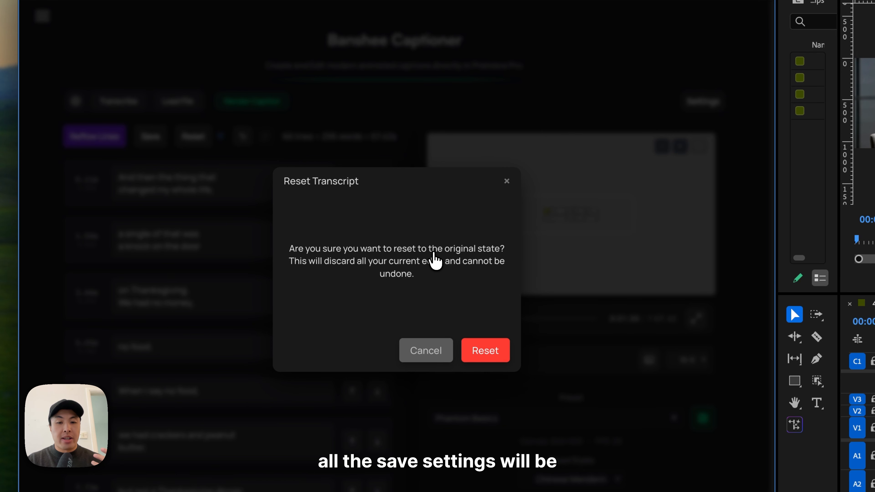
left_click(492, 351)
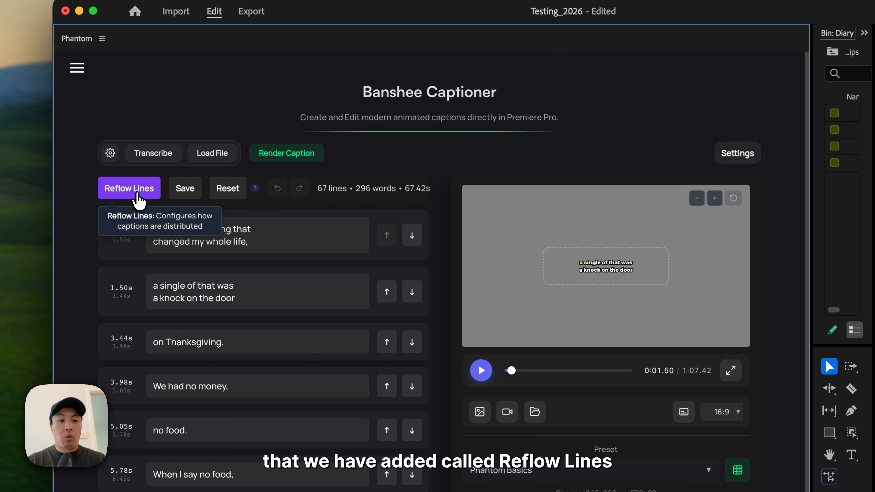
- Reflow the captions to 1 line per caption card and 1 word per line, splitting by punctuation and silence
left_click(138, 195)
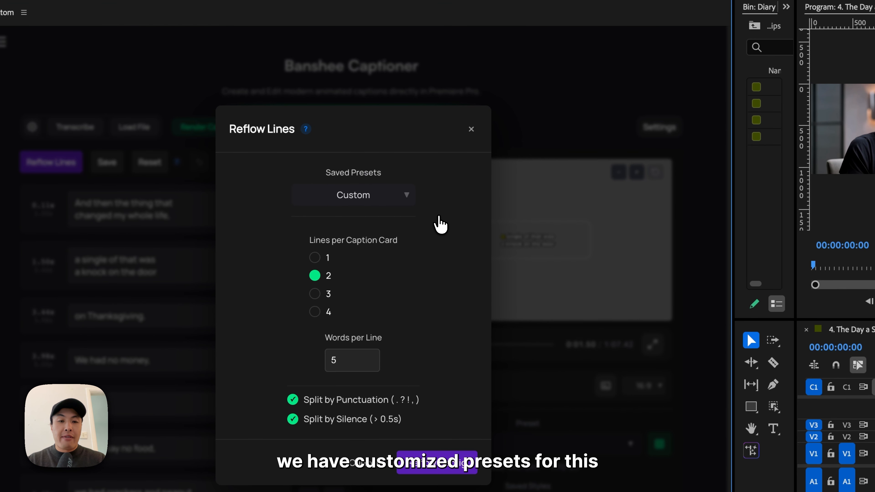
left_click(408, 198)
left_click(407, 198)
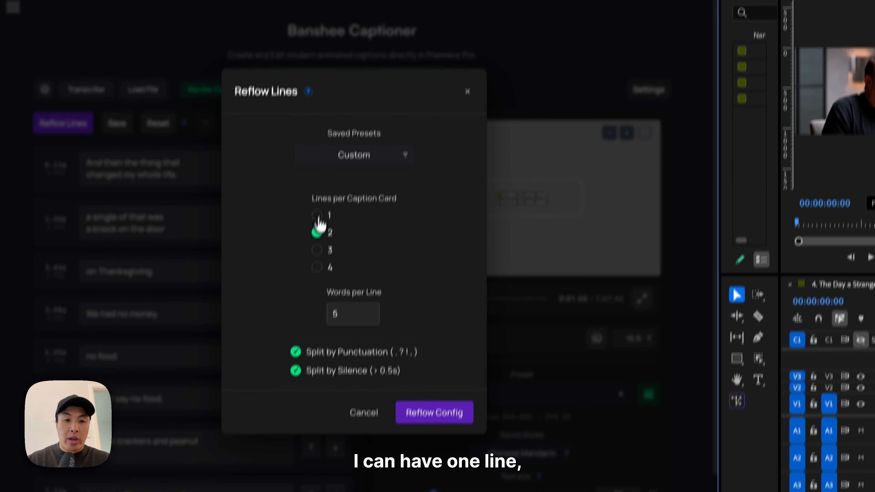
left_click(315, 258)
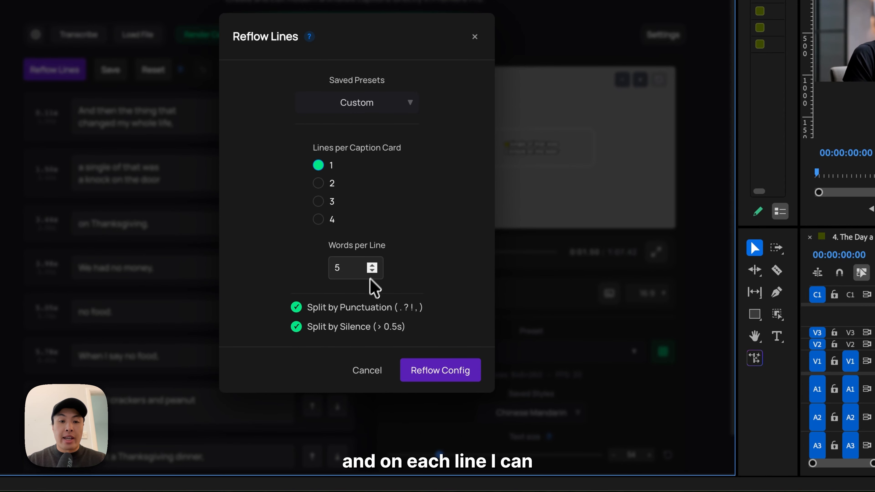
left_click(372, 275)
left_click(373, 271)
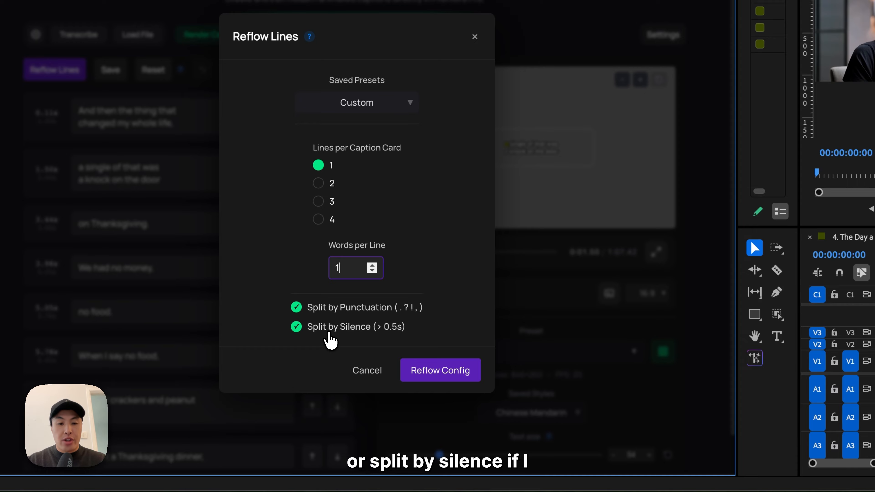
left_click(329, 328)
left_click(333, 308)
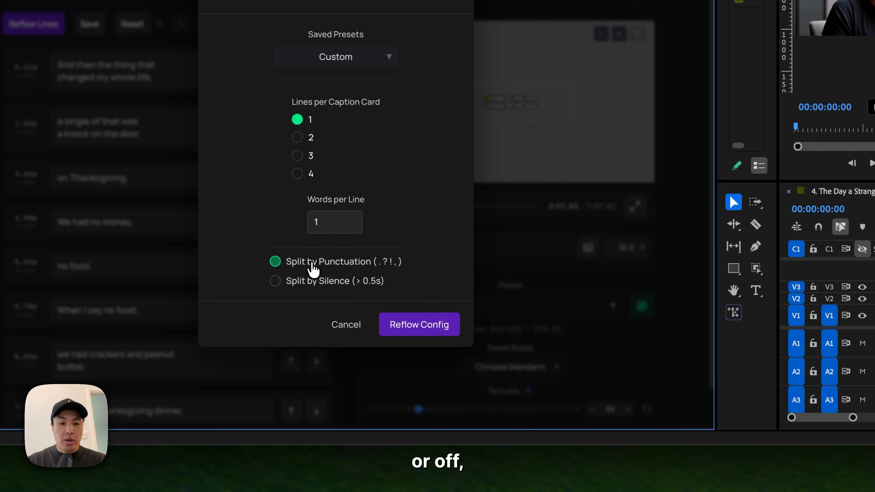
left_click(310, 281)
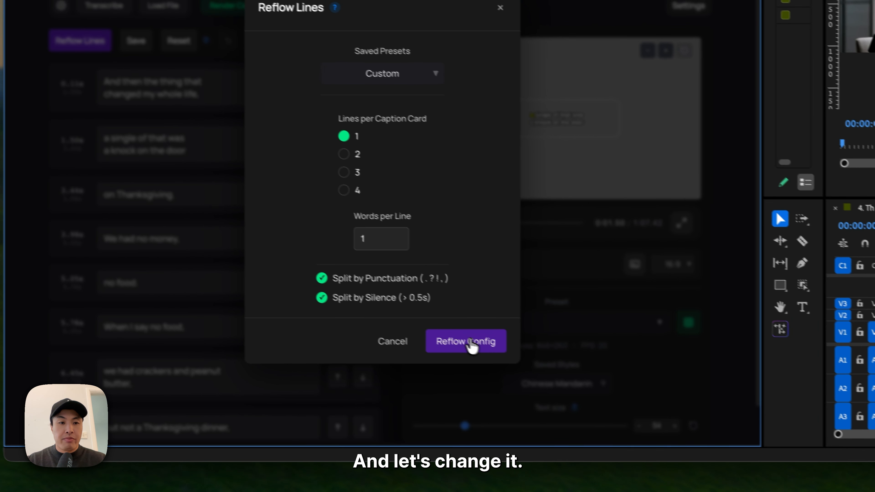
left_click(412, 325)
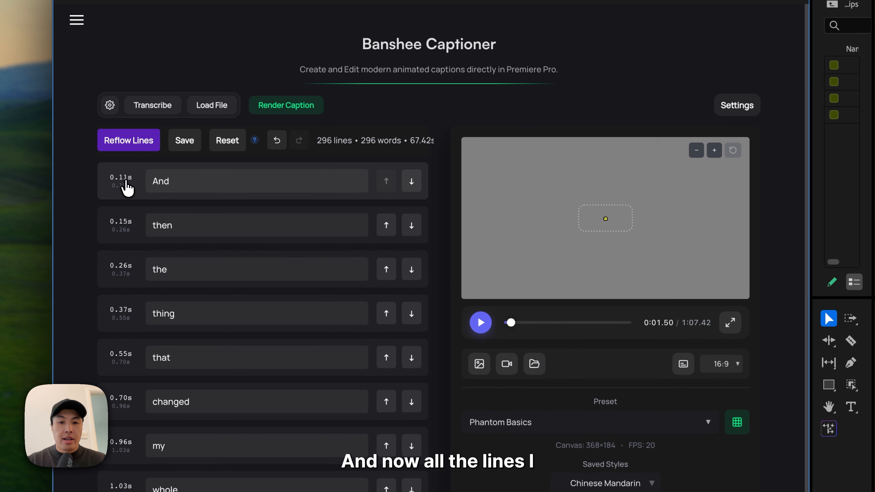
- Play the caption preview from the first words to check the one-word captions
left_click(96, 89)
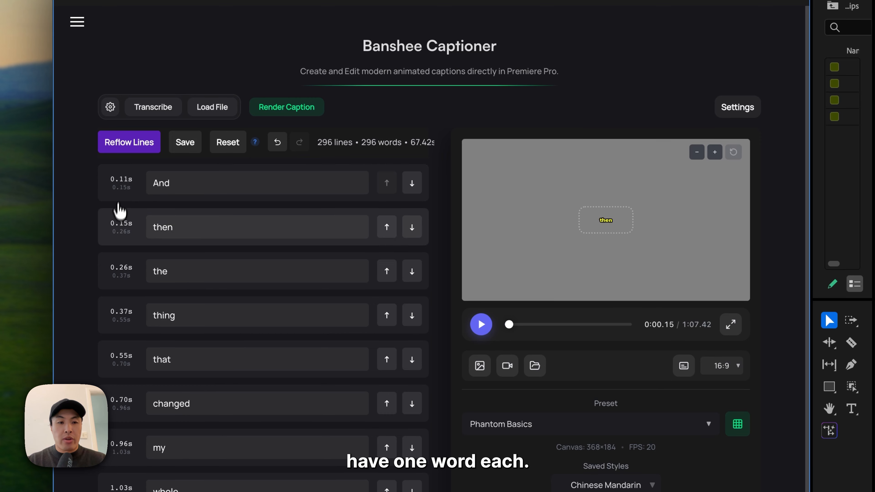
left_click(479, 321)
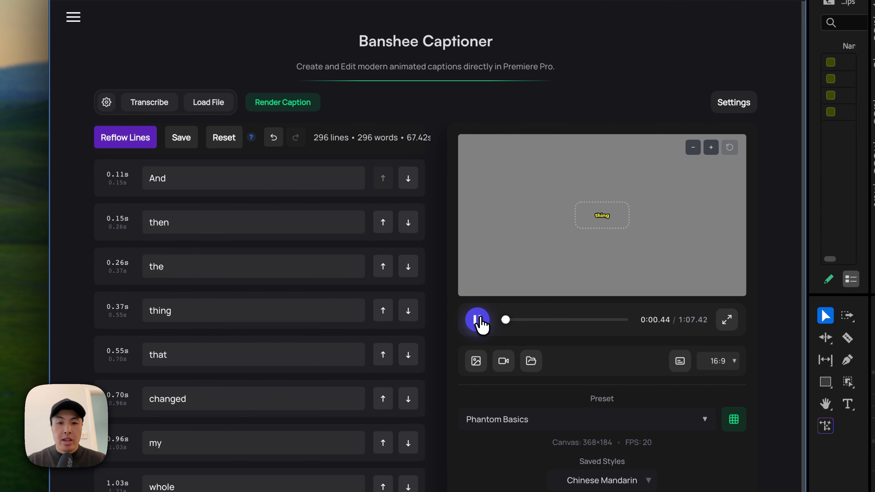
left_click(477, 320)
- Reflow the captions to 2 lines per caption card and 4 words per line, and check the "life," line in the preview
left_click(141, 143)
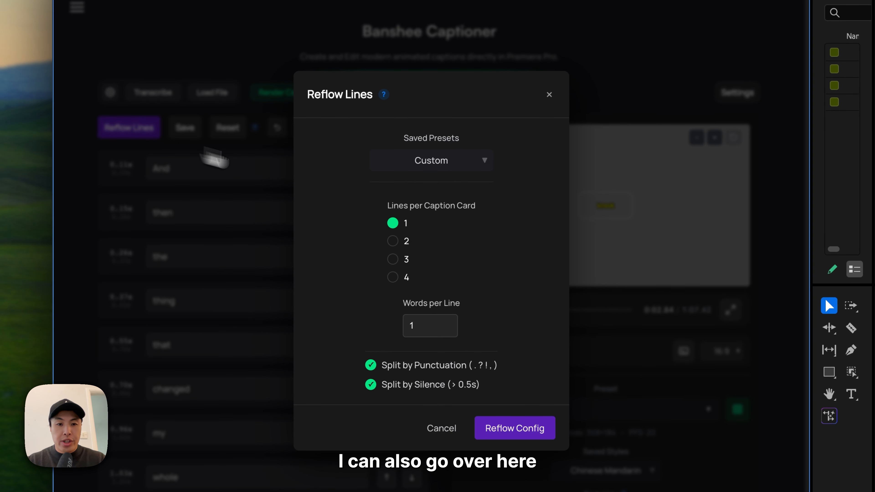
left_click(391, 244)
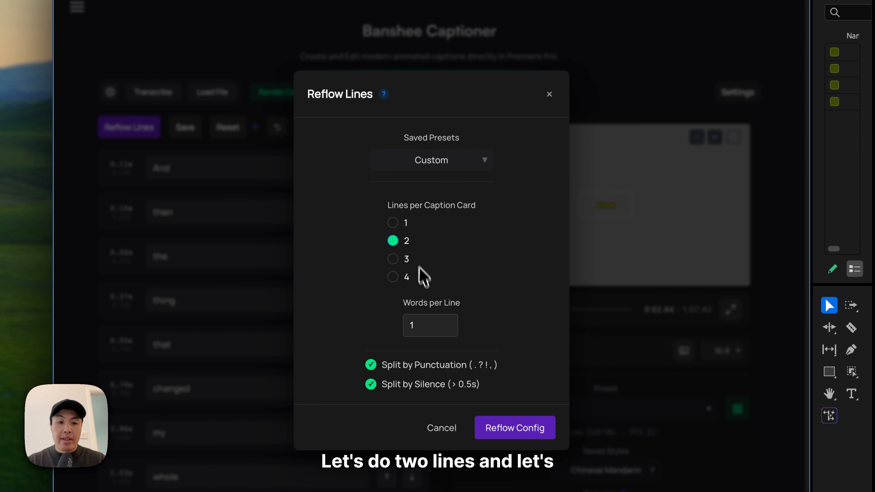
left_click(425, 330)
left_click(461, 234)
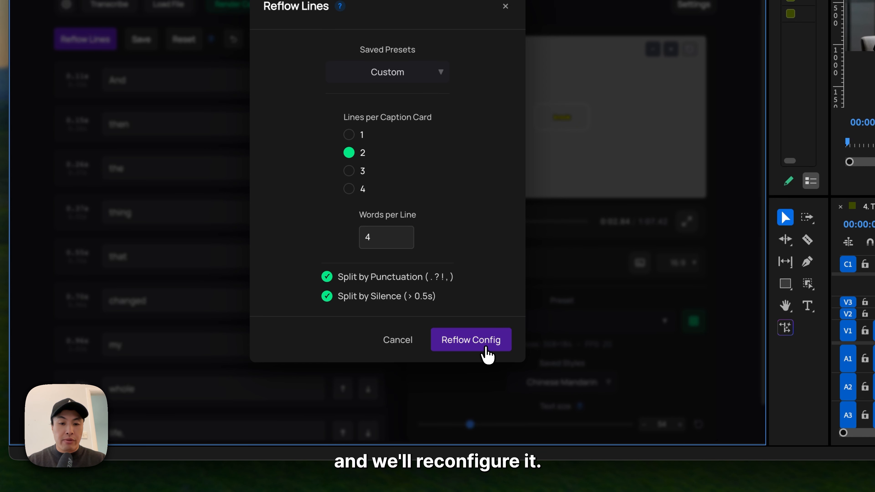
left_click(487, 355)
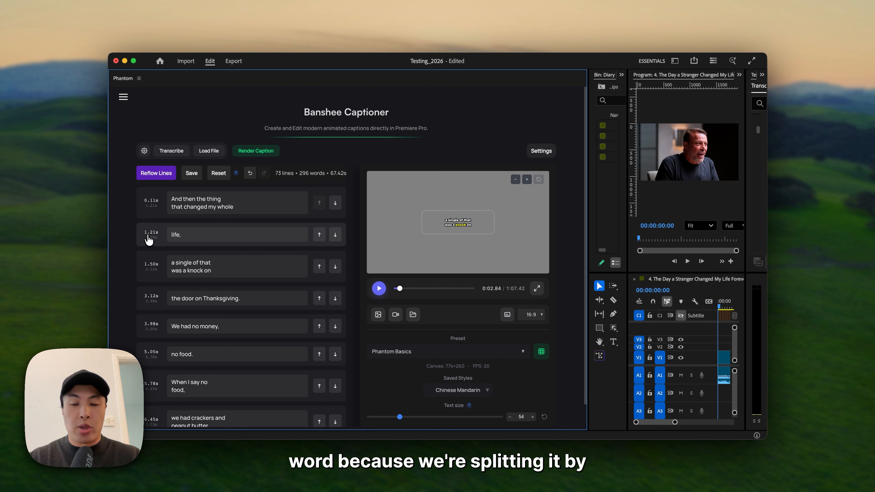
left_click(149, 238)
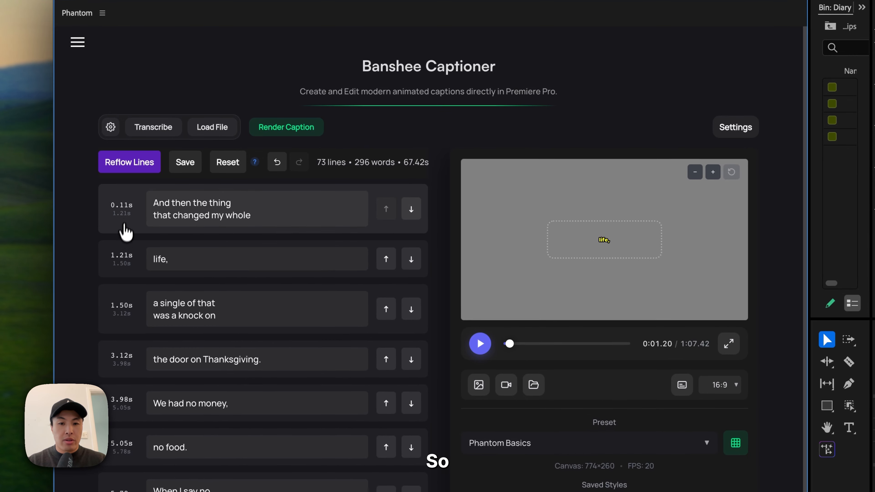
left_click(123, 215)
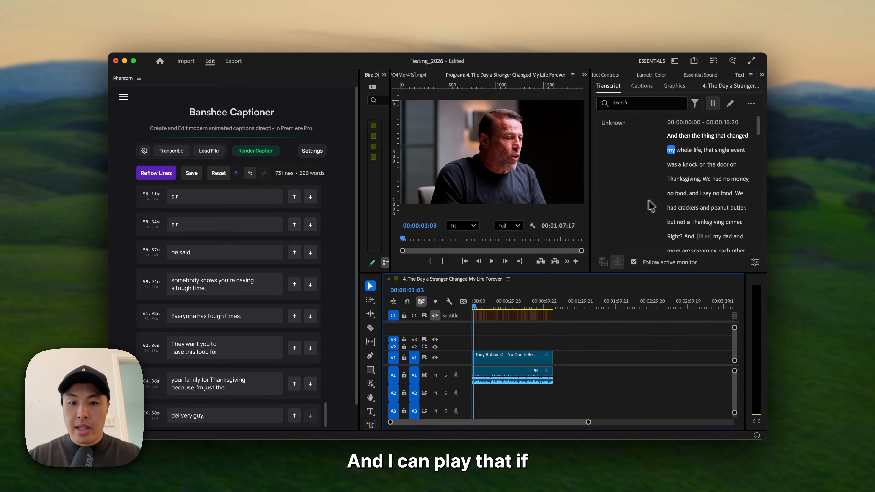
- Make the C1 Subtitle track visible while playing the sequence, and stop playback at about 00:00:06:05
key("space")
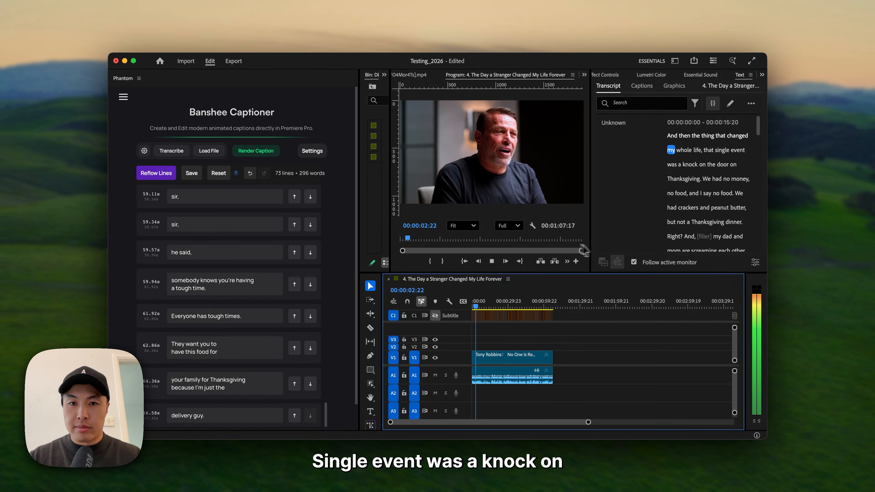
left_click(435, 316)
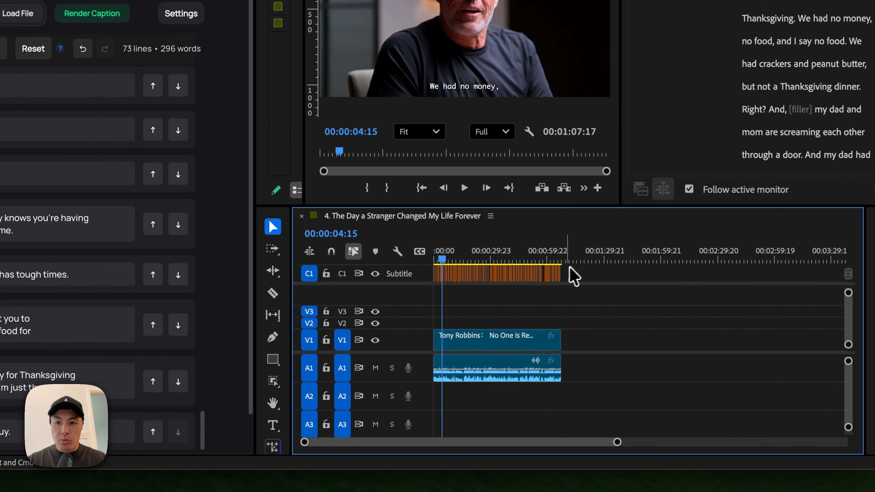
key("space")
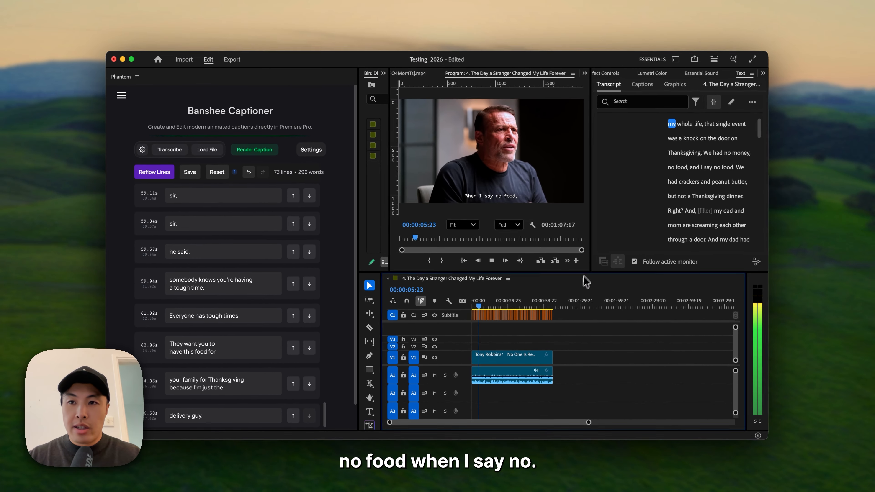
key("space")
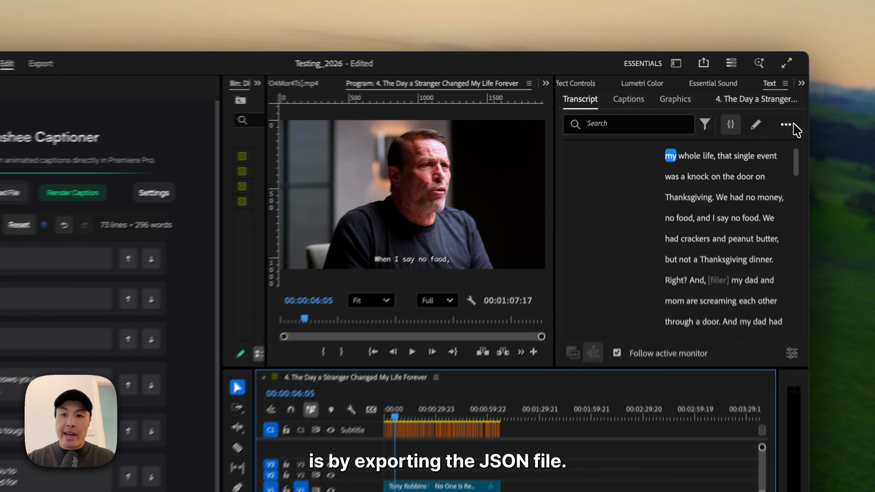
- Export the sequence's transcript with the Export transcript option and save it to the Downloads folder
left_click(751, 103)
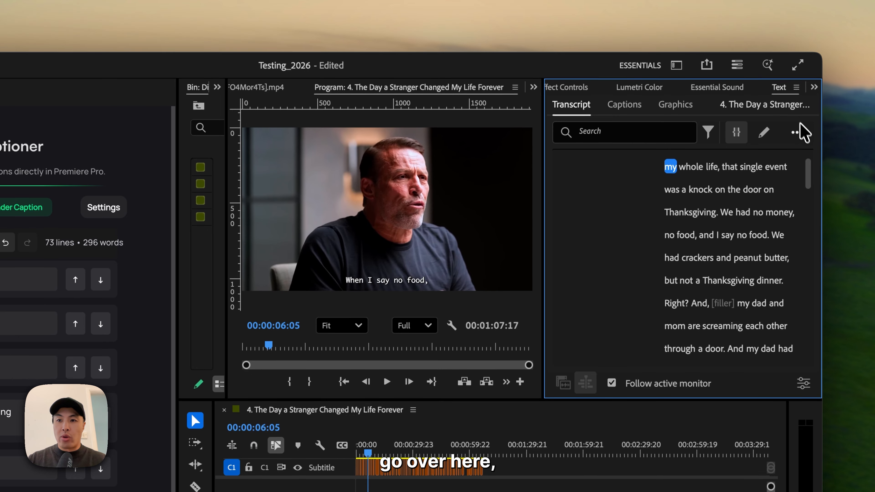
left_click(797, 116)
scroll(806, 140, "down", 3)
scroll(808, 137, "up", 3)
mouse_move(752, 323)
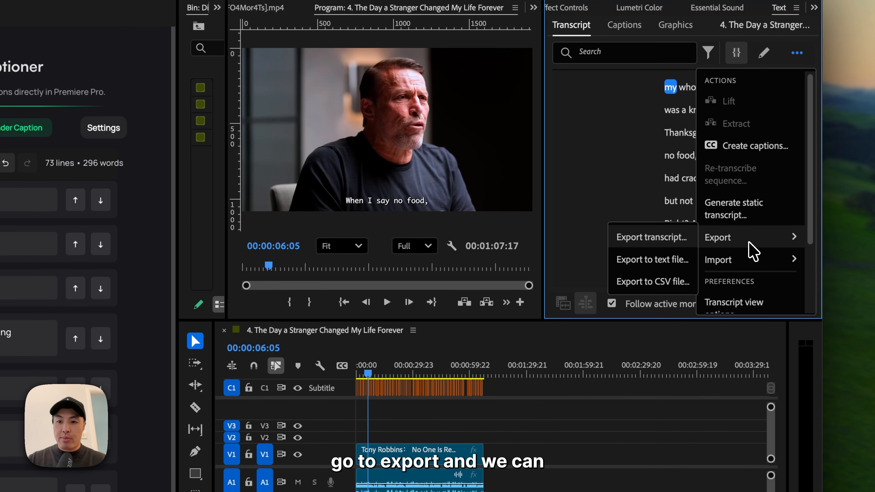
left_click(674, 241)
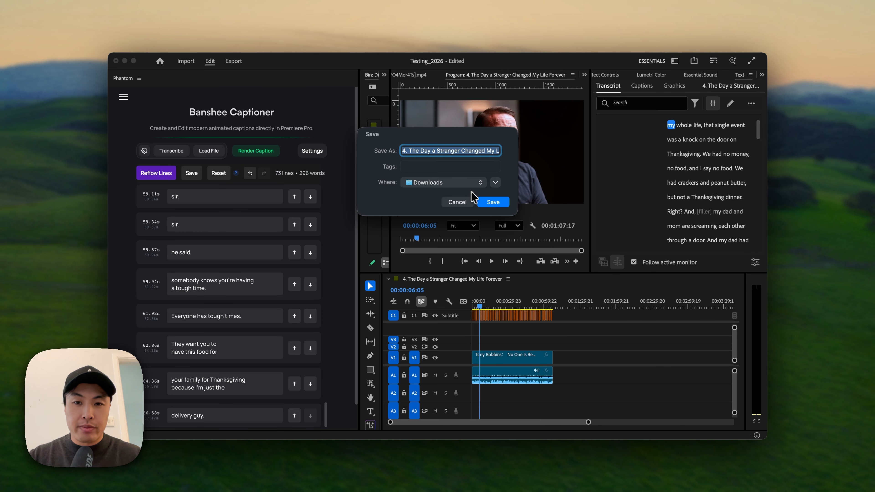
left_click(492, 201)
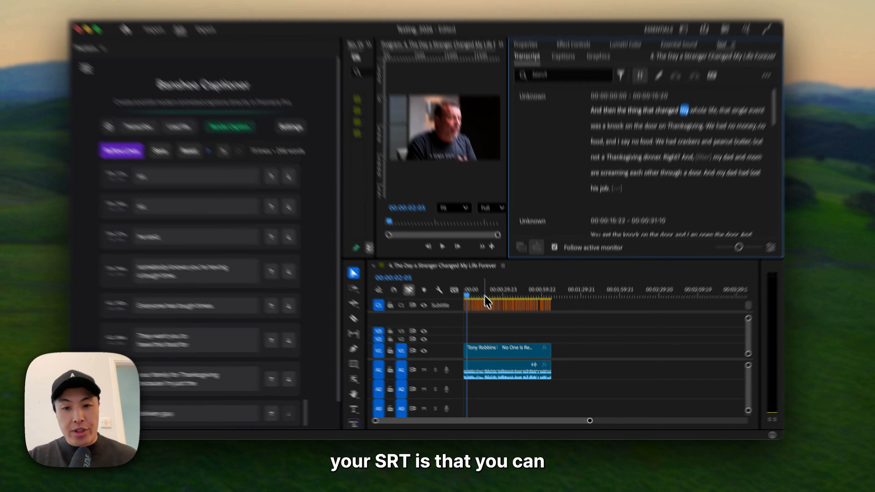
- Zoom in on the sequence timeline and move the playhead to 00:00:06:21
left_click_drag(491, 306, 471, 307)
left_click_drag(598, 412, 492, 412)
left_click(444, 229)
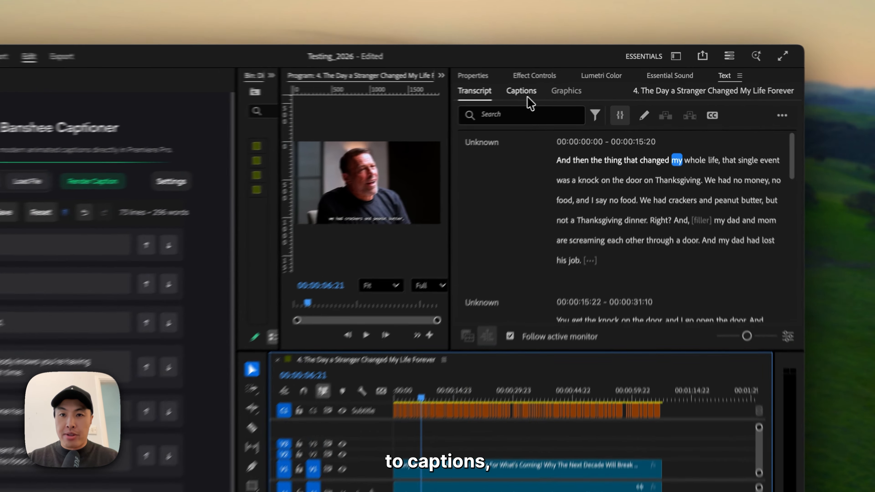
- Export the captions of the C1 Subtitle track to an SRT file
left_click(564, 85)
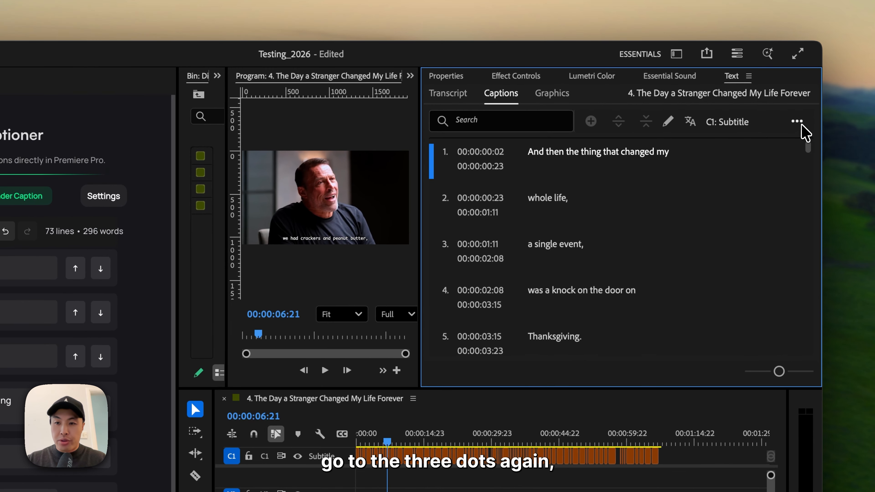
left_click(797, 121)
mouse_move(788, 214)
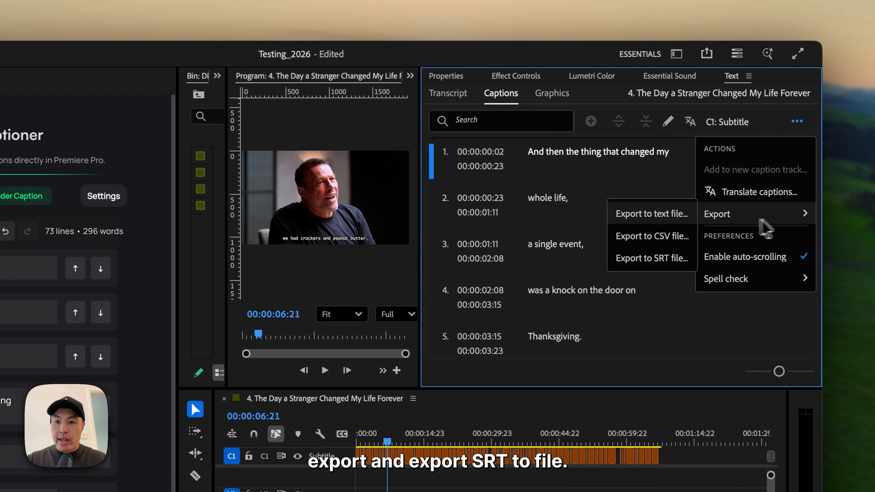
left_click(668, 259)
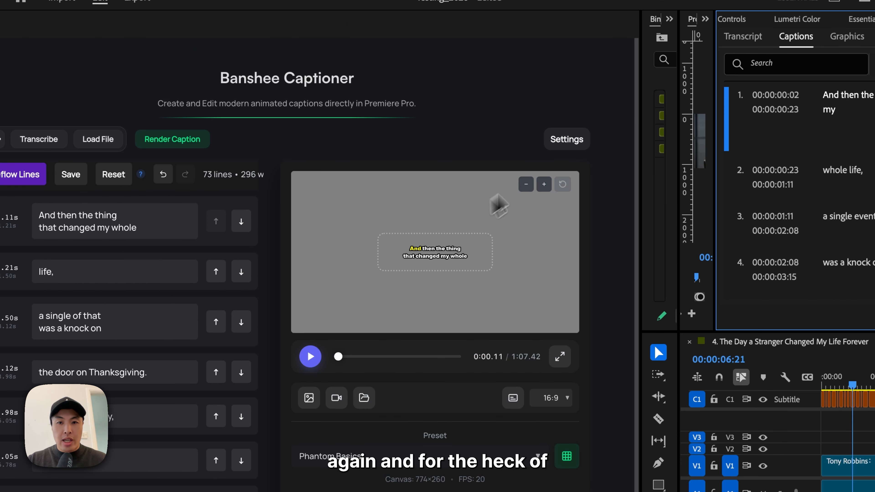
- Reset the Banshee Captioner workspace and import the sequence's exported SRT file from the Downloads folder
left_click(570, 141)
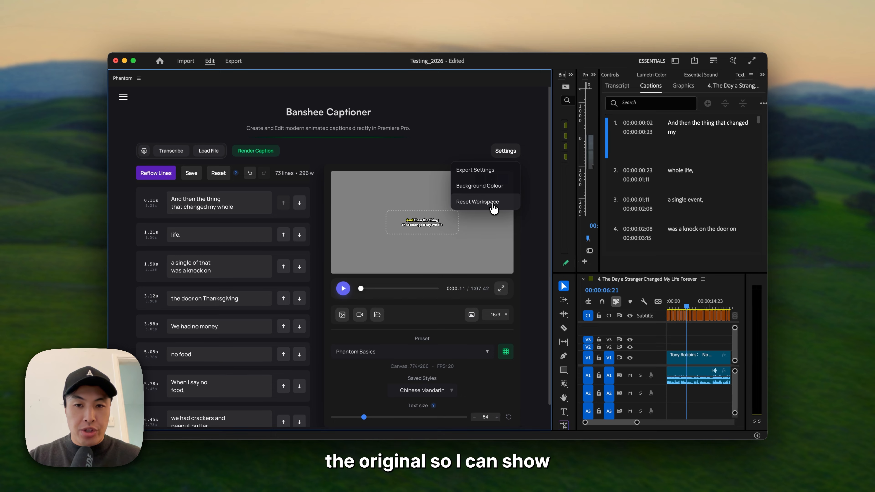
left_click(494, 204)
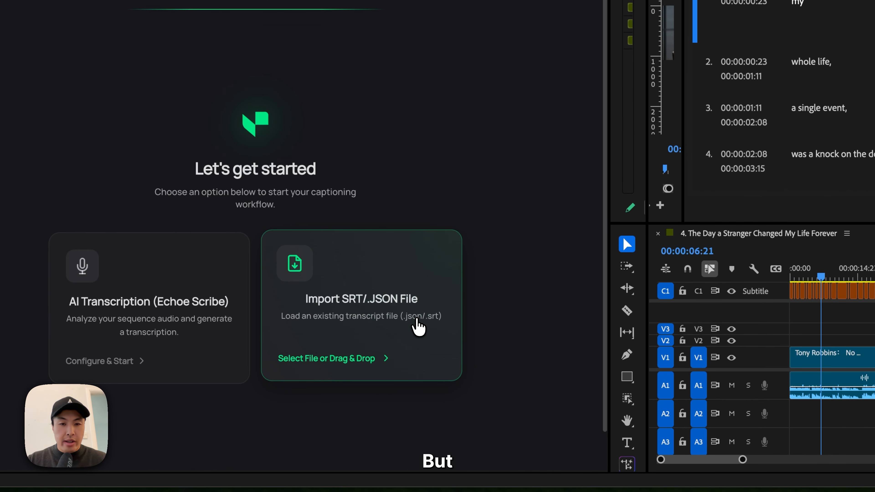
left_click(416, 317)
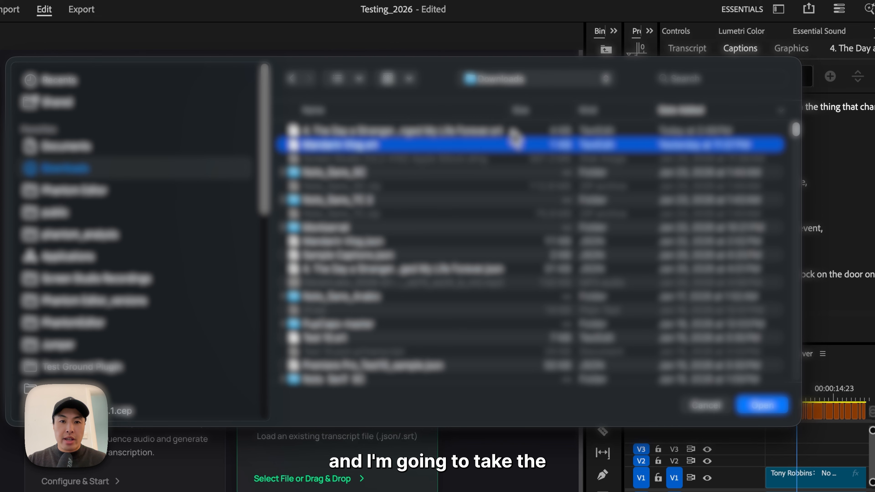
left_click(505, 134)
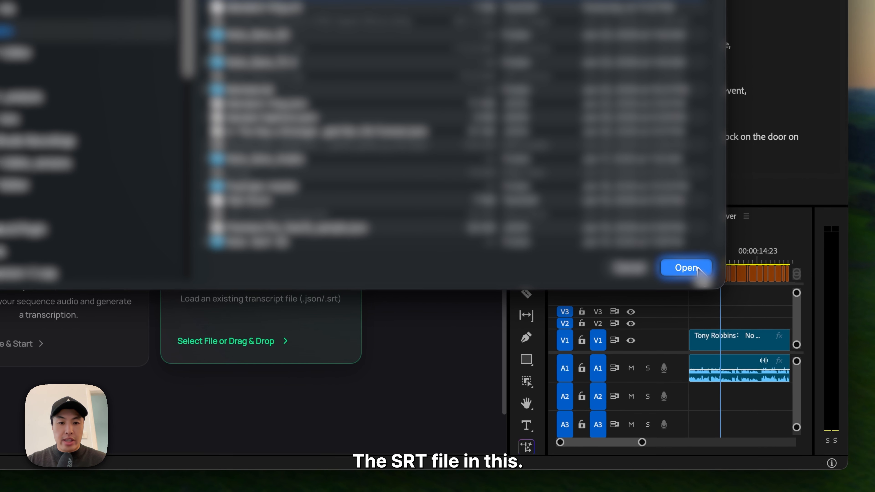
left_click(774, 408)
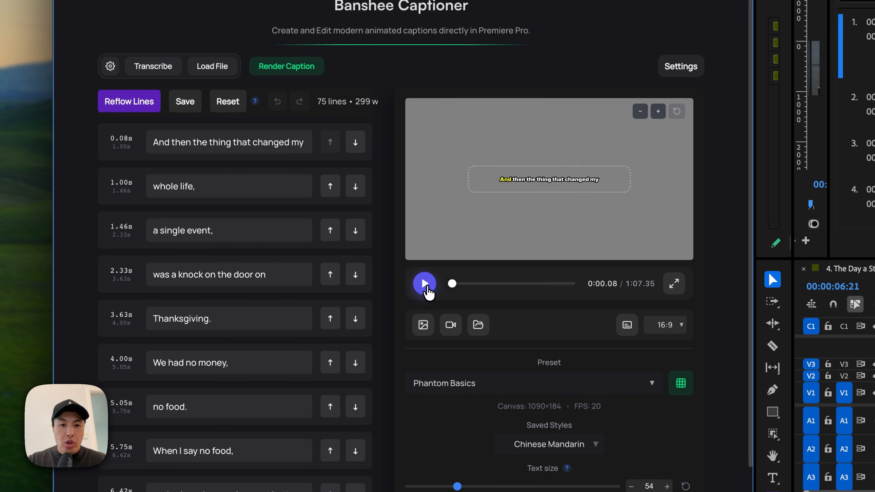
- Play the imported SRT captions in the preview and pause at about 0:03.21
left_click(425, 284)
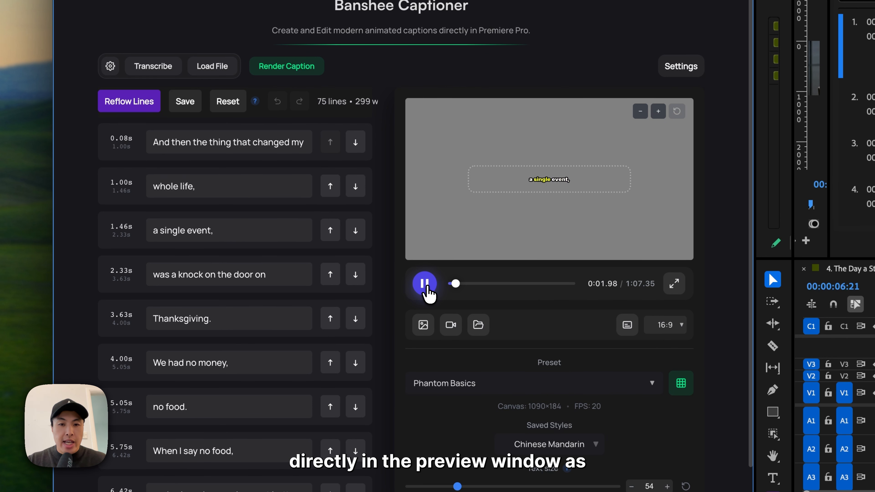
left_click(426, 288)
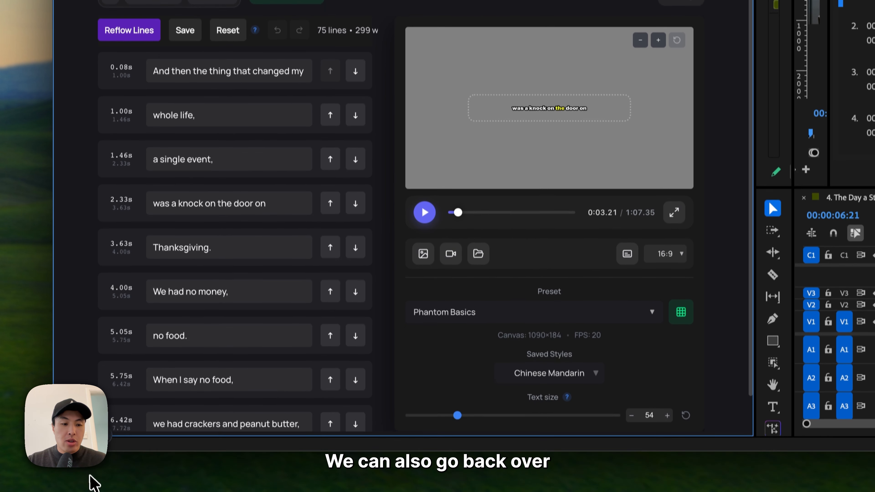
- Switch to Finder and load the sequence's transcript file from there into Banshee Captioner
left_click(92, 471)
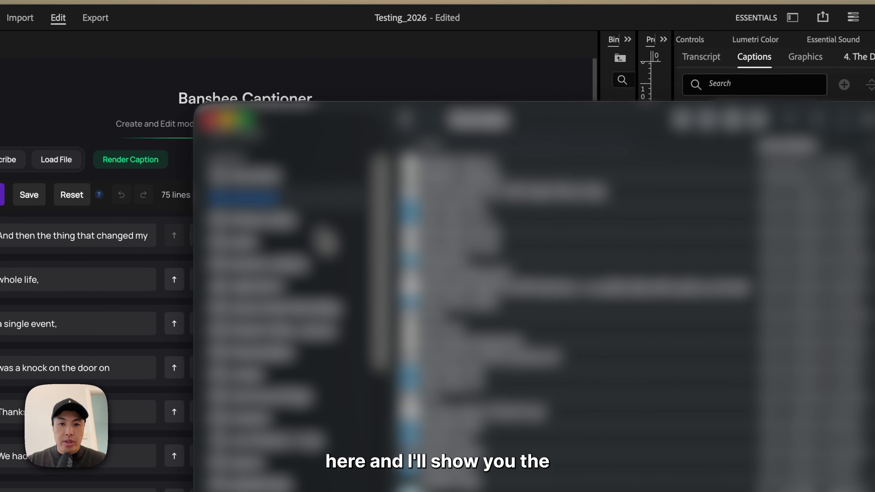
left_click_drag(612, 187, 114, 317)
left_click_drag(230, 312, 230, 313)
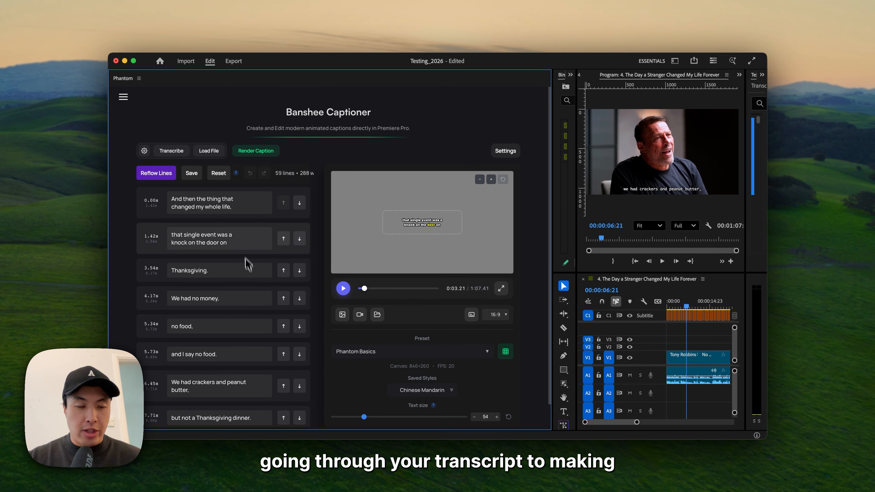
- Look over the loaded transcript lines and save them
scroll(244, 245, "down", 1)
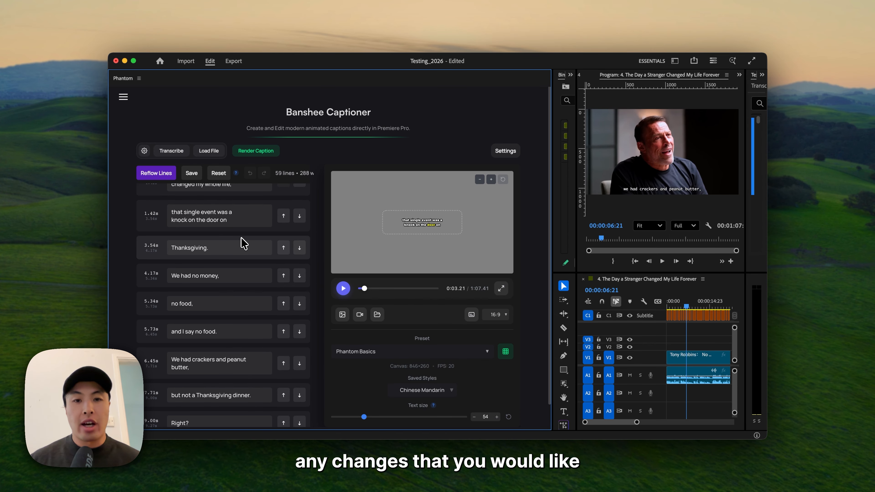
scroll(238, 231, "up", 1)
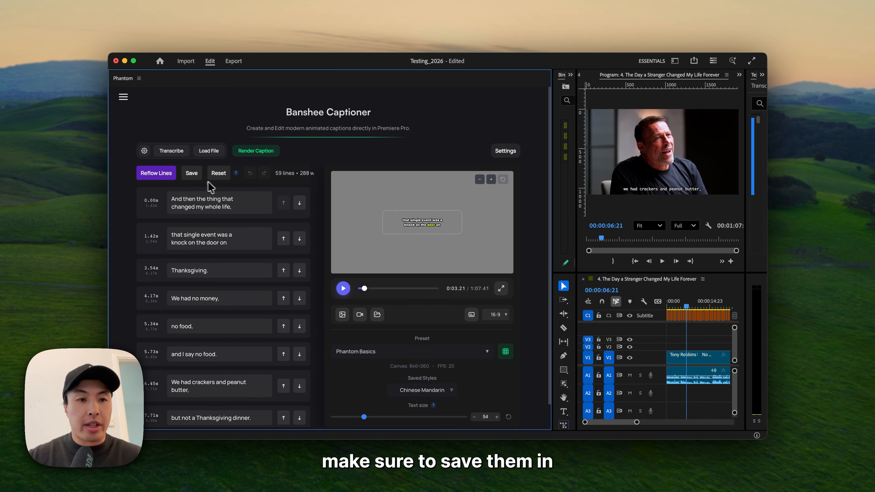
left_click(190, 175)
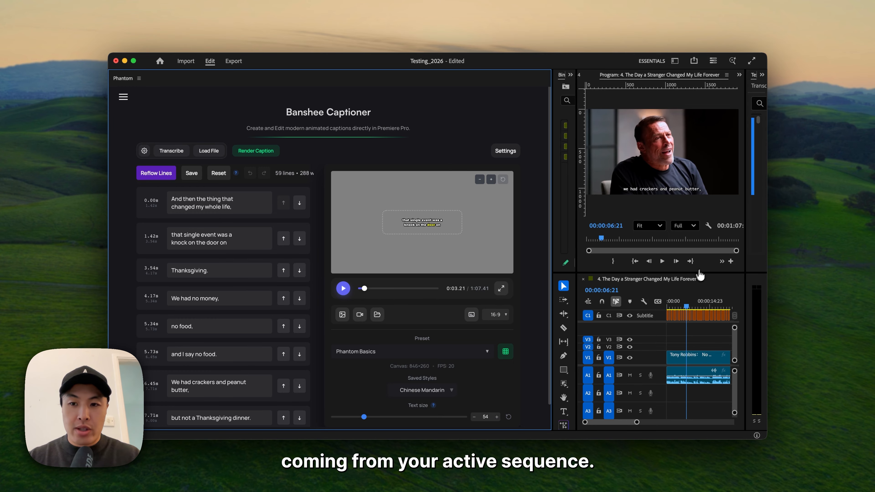
- Hide the C1 Subtitle track and import first a still frame, then the sequence video, as the caption preview background
left_click(629, 315)
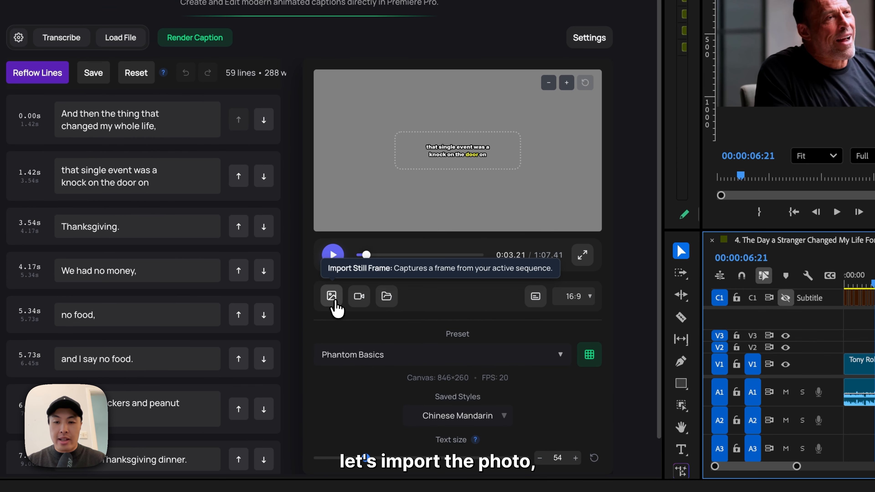
left_click(330, 299)
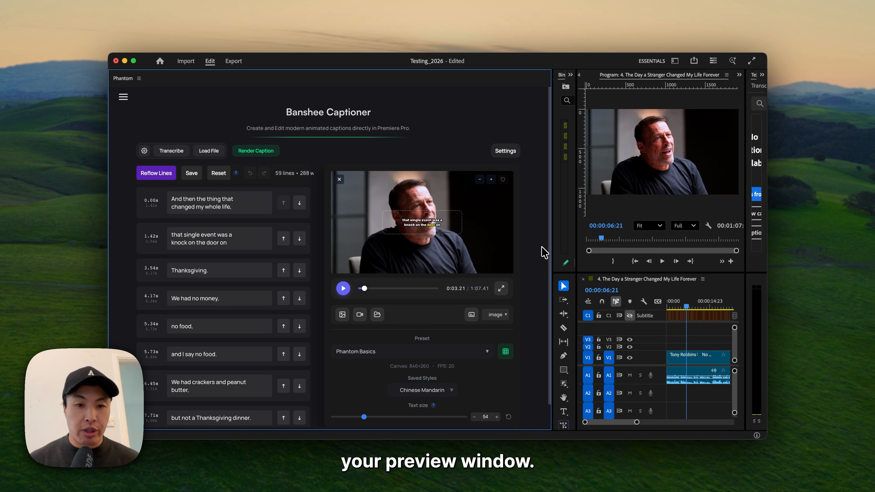
left_click(360, 314)
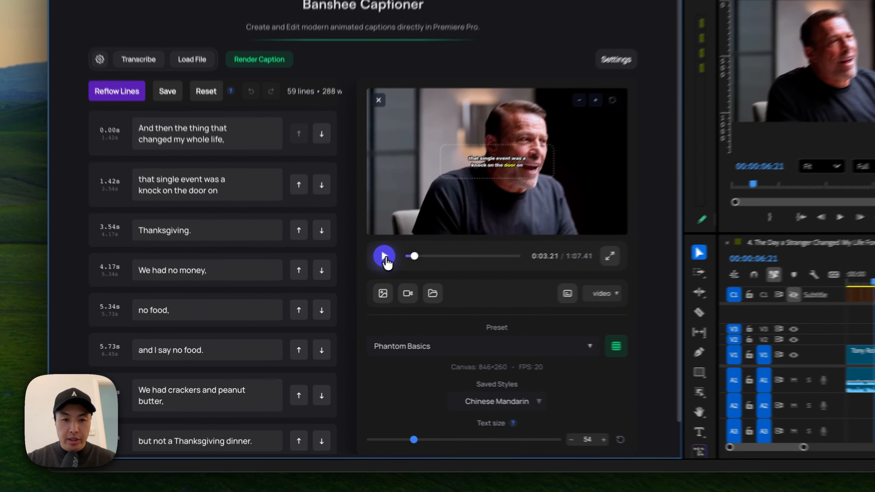
- Play the captions over the reference video, scrub ahead to about 0:24.98, and jump to the "We had no money," line
left_click(346, 291)
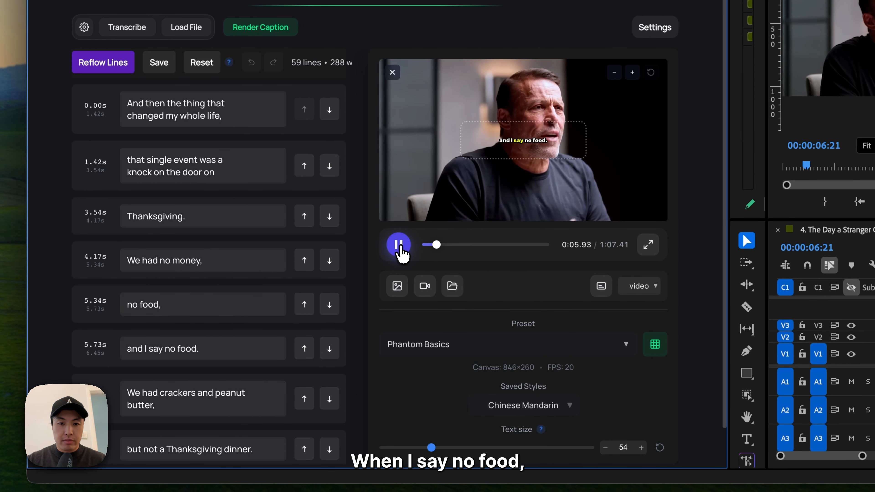
left_click(399, 246)
left_click_drag(438, 244, 469, 245)
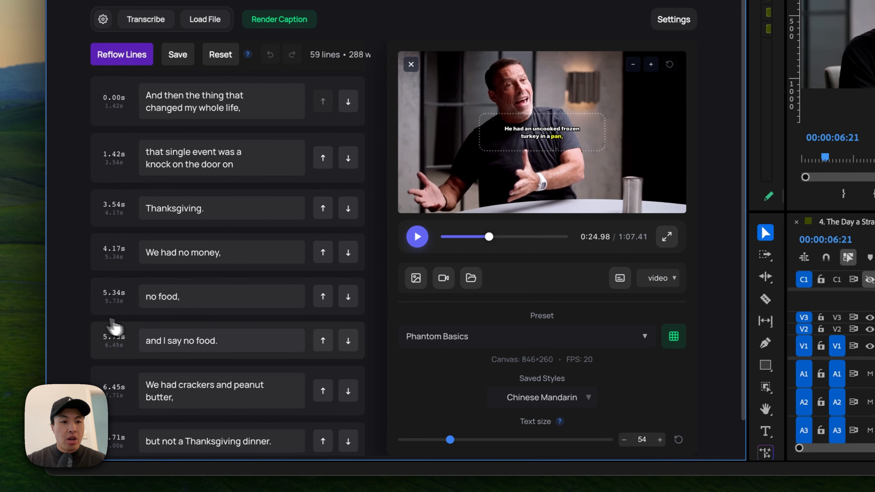
left_click(111, 259)
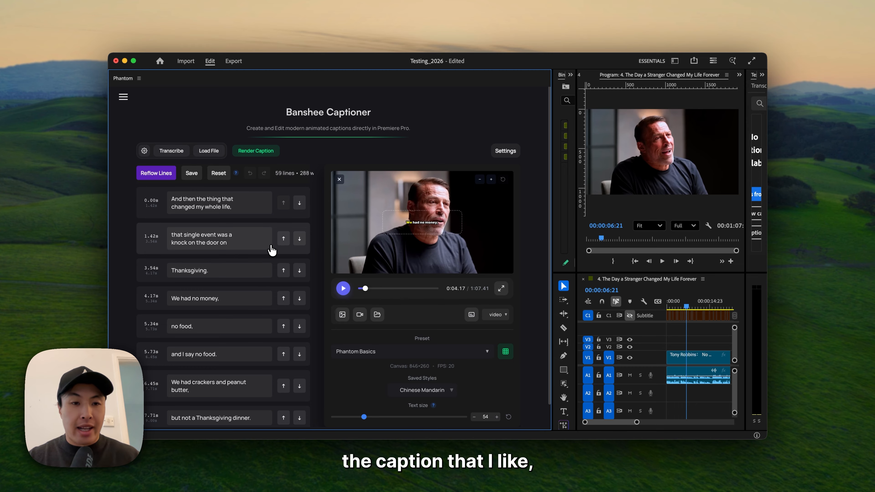
- Export the sample captions to the sequence and play them in the maximized Program monitor, stopping at about 00:00:04:07
left_click(472, 314)
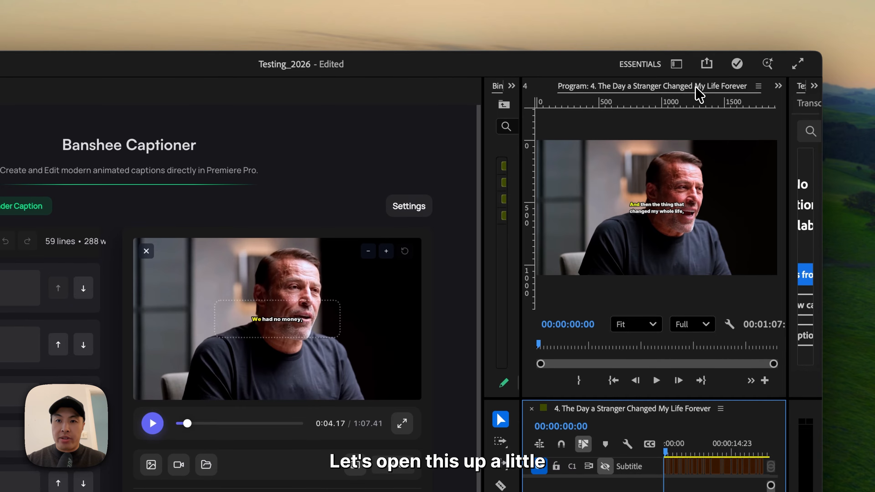
left_click(696, 90)
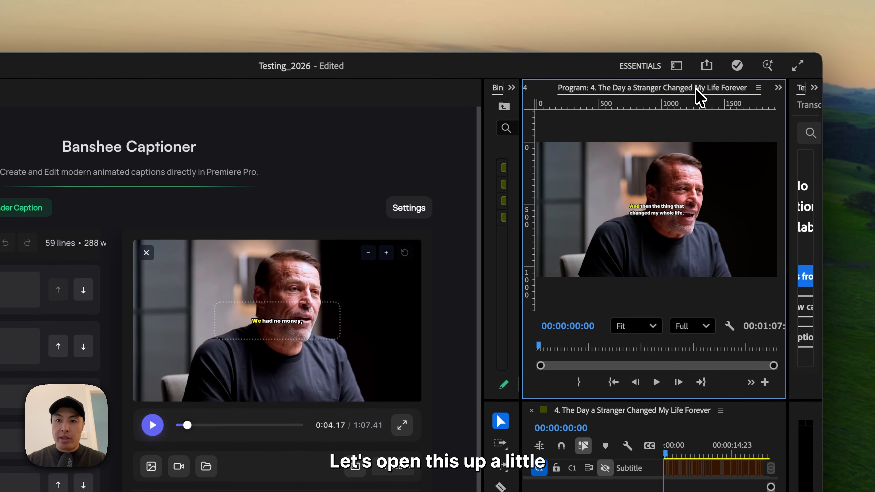
double_click(696, 89)
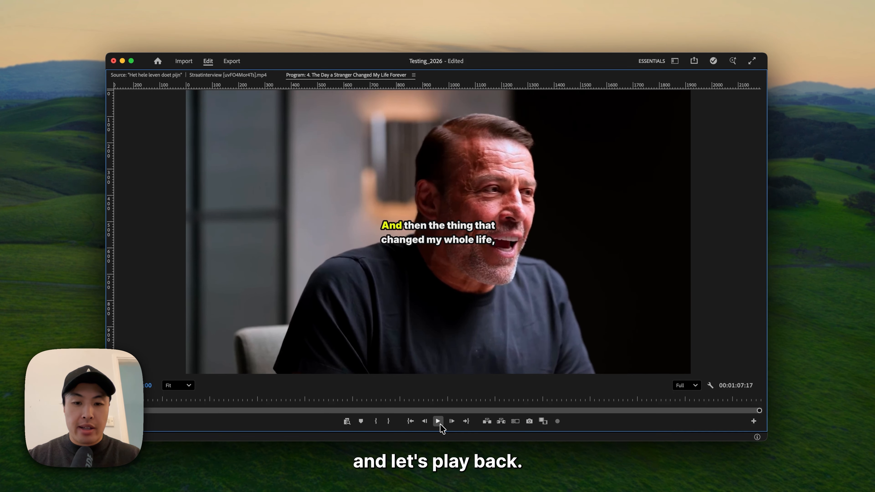
left_click(441, 422)
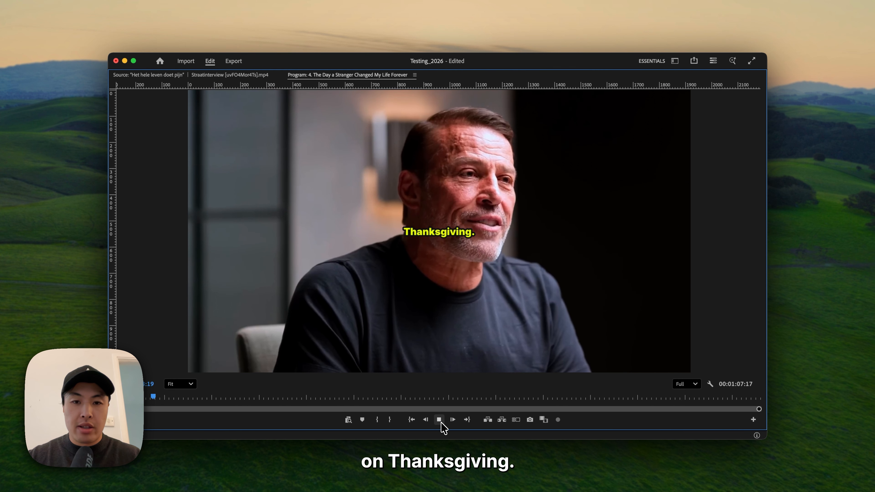
left_click(441, 423)
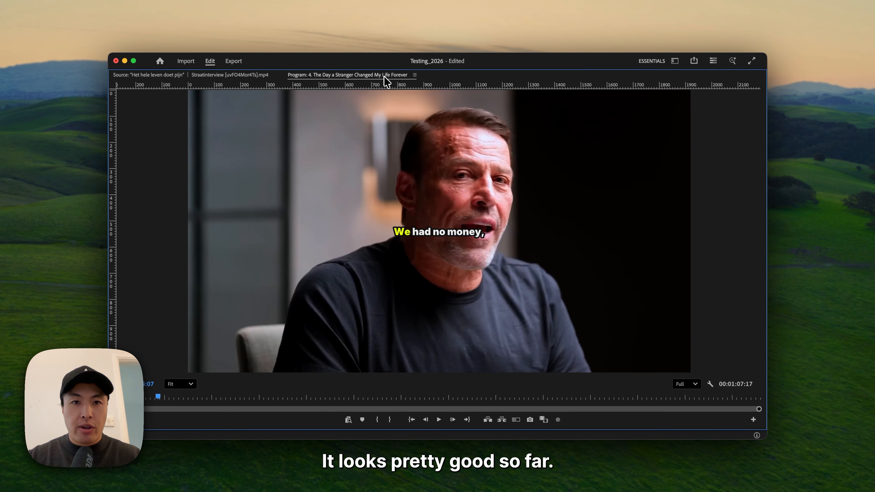
double_click(384, 77)
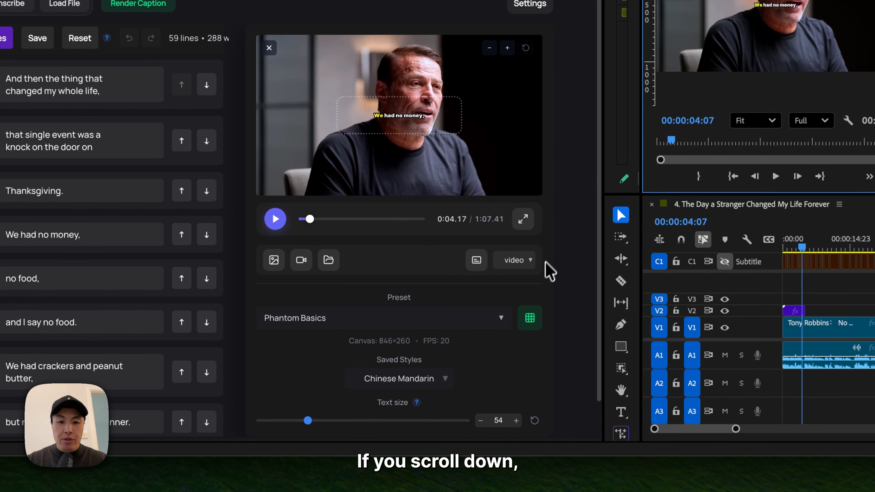
- Review the caption text, font and preset settings, and try a vertical offset of -737 px
scroll(473, 362, "down", 3)
scroll(482, 343, "down", 3)
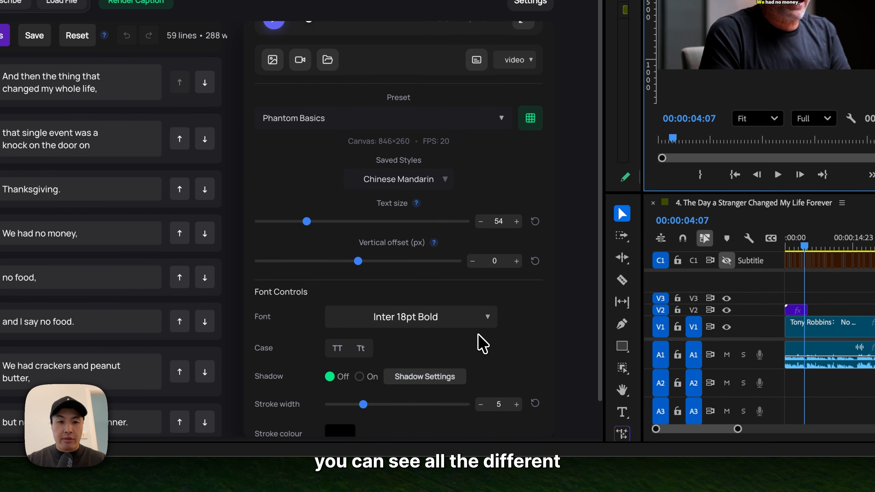
scroll(483, 343, "up", 2)
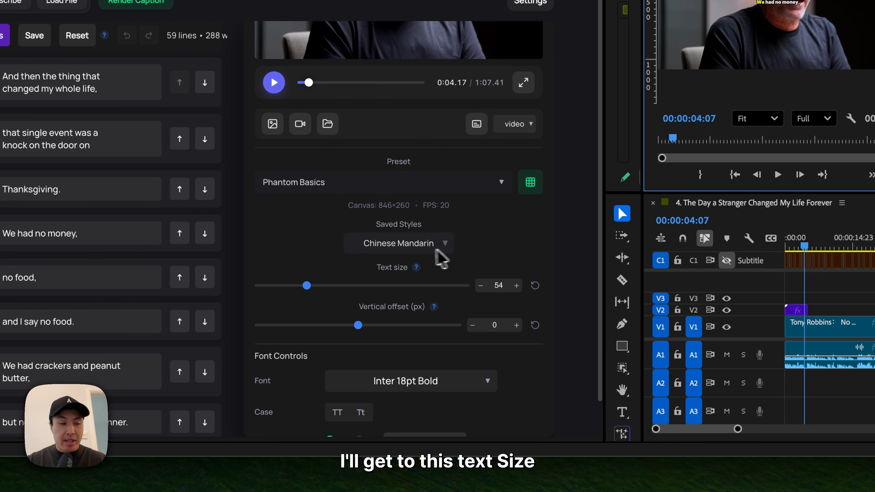
scroll(411, 262, "up", 1)
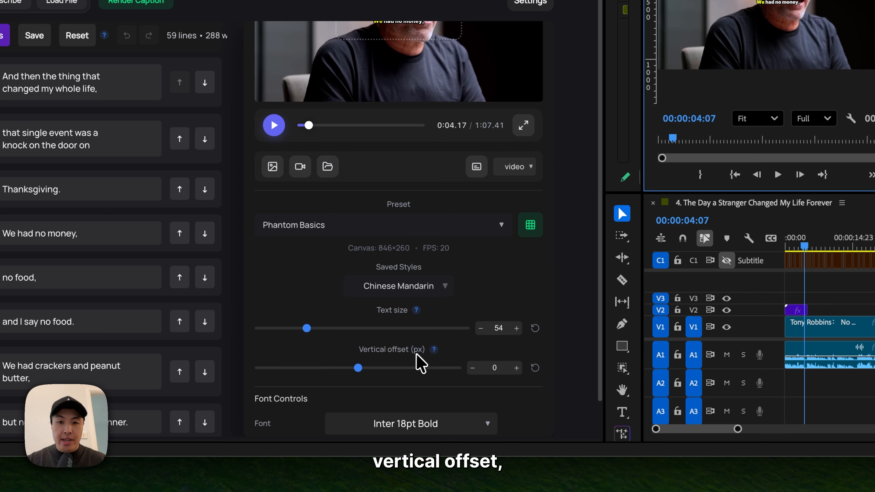
scroll(419, 356, "up", 2)
scroll(418, 355, "down", 2)
left_click_drag(400, 360, 357, 361)
scroll(385, 341, "down", 9)
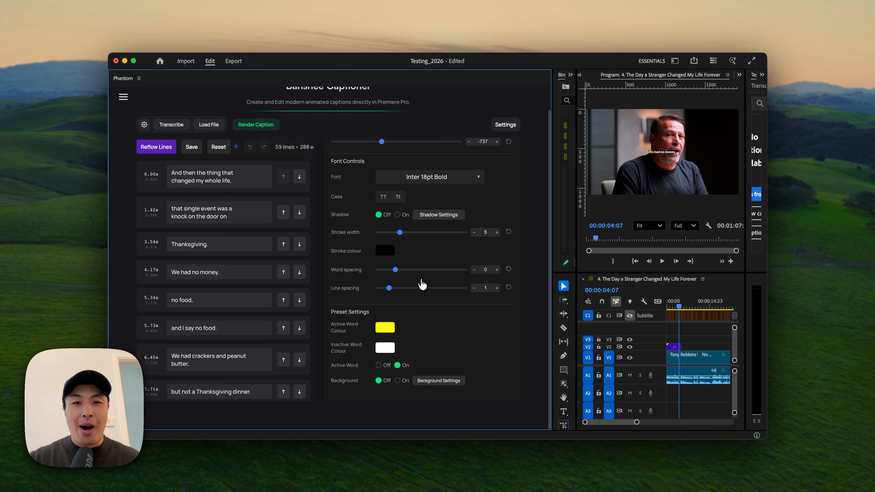
scroll(462, 283, "up", 10)
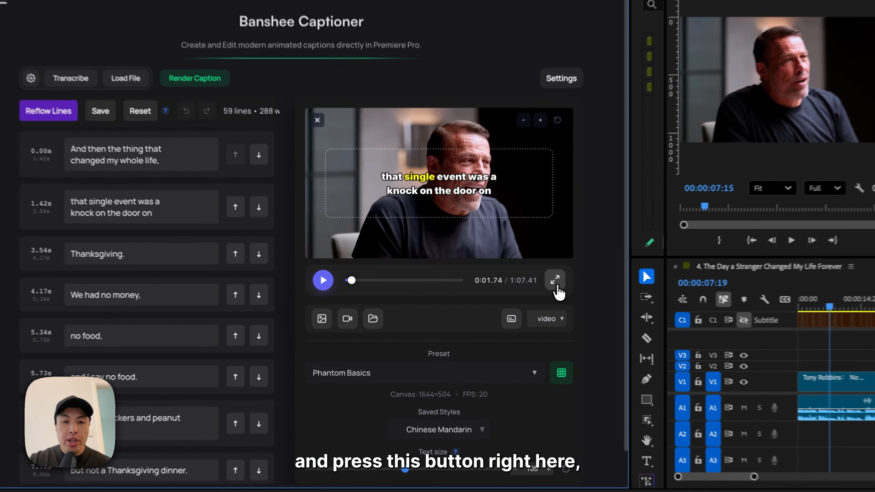
- Open Caption Editing mode and scrub its preview to about 0:12.53
left_click(501, 288)
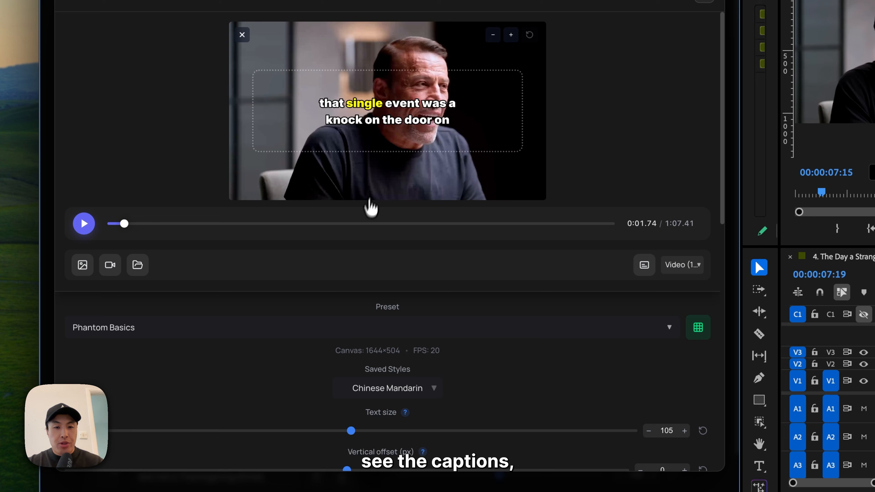
left_click_drag(32, 230, 112, 237)
left_click_drag(209, 230, 209, 229)
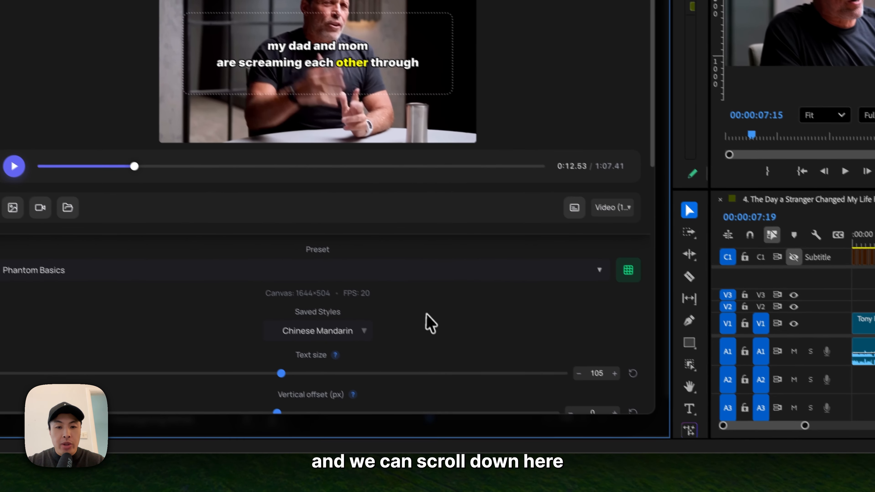
- Try a text size of 127, reset it to 54, and try out the captions' vertical offset
scroll(509, 395, "down", 3)
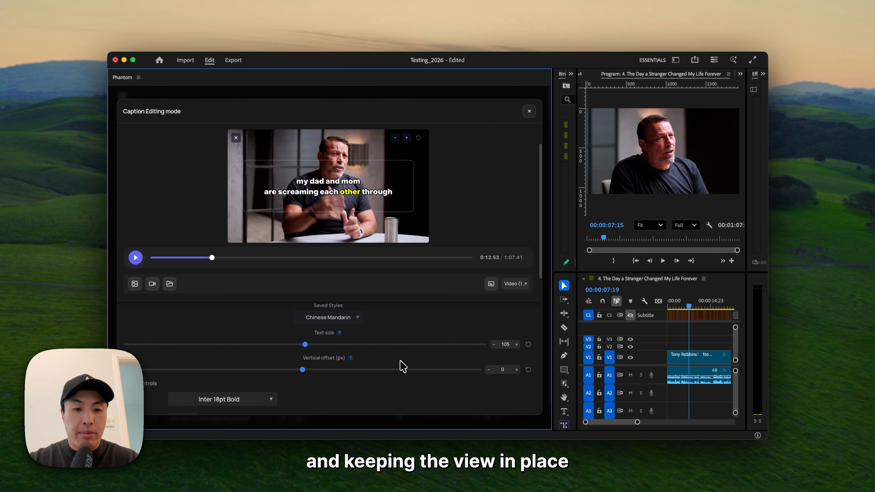
scroll(403, 365, "up", 2)
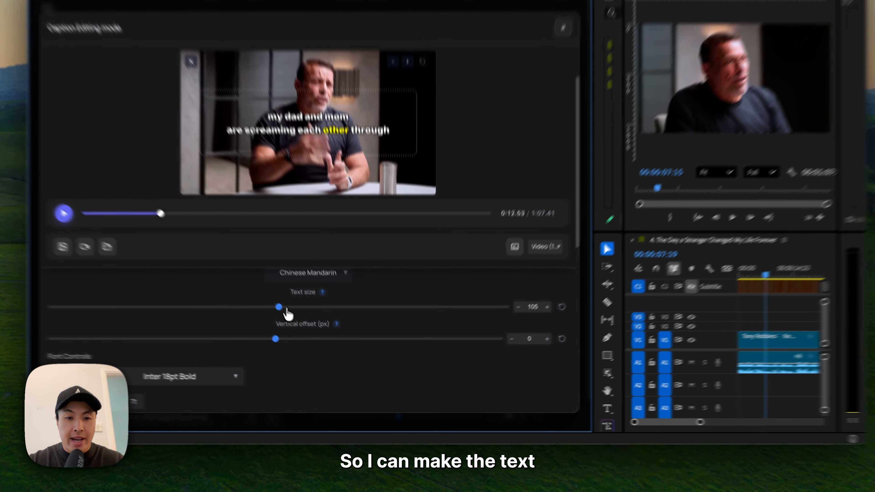
left_click_drag(305, 329, 342, 329)
left_click_drag(311, 290, 316, 286)
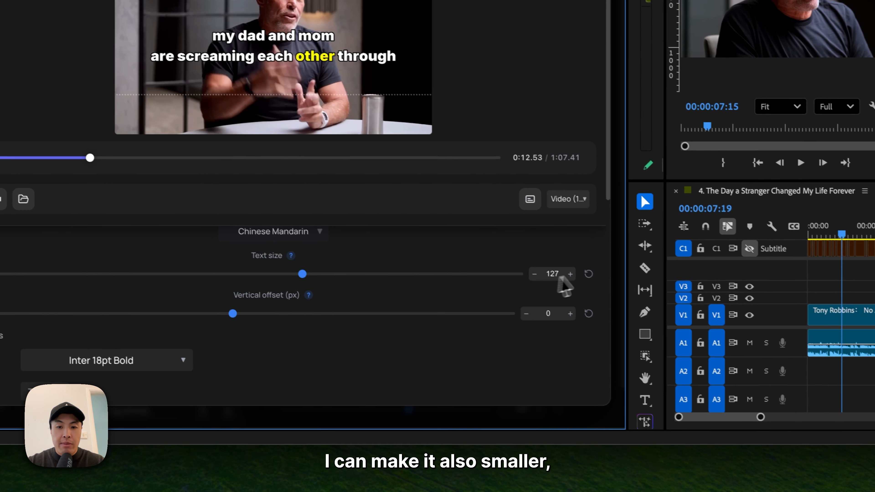
left_click(596, 282)
mouse_move(221, 310)
left_mouse_down()
mouse_move(295, 315)
mouse_move(234, 319)
left_mouse_up()
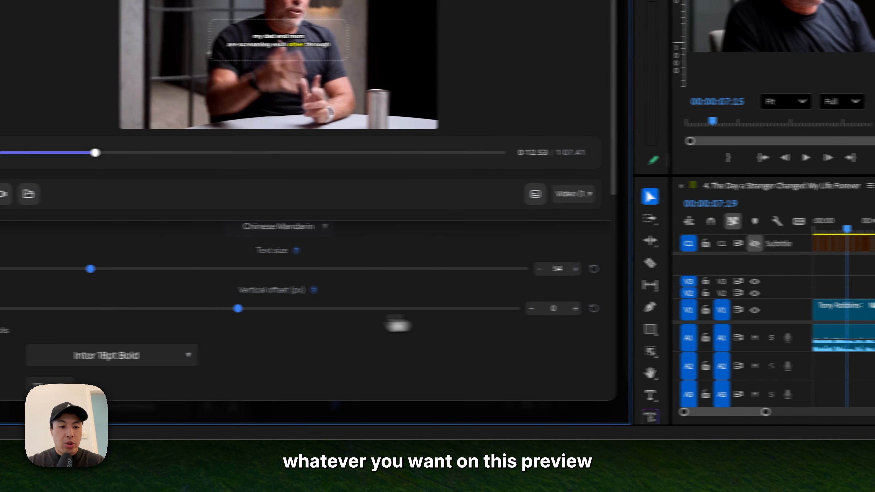
- Try resizing the preview area in Caption Editing mode, zoom the preview in, and reset its zoom
scroll(286, 325, "down", 8)
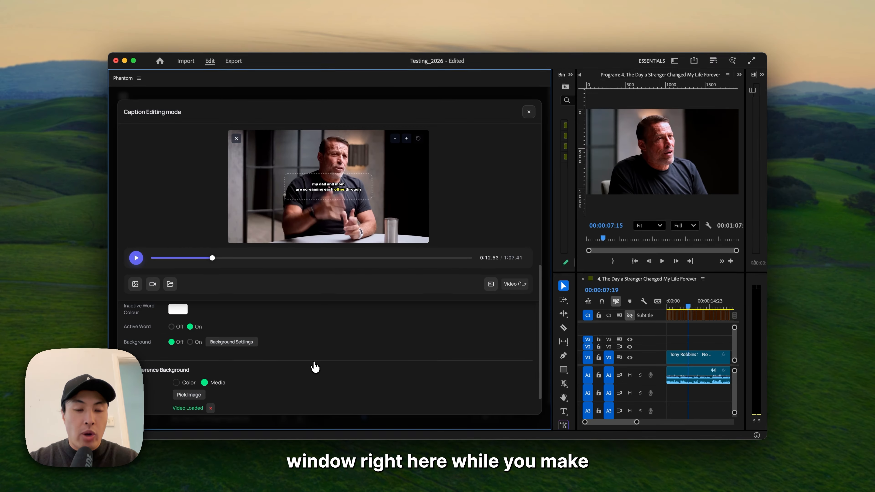
scroll(315, 367, "down", 2)
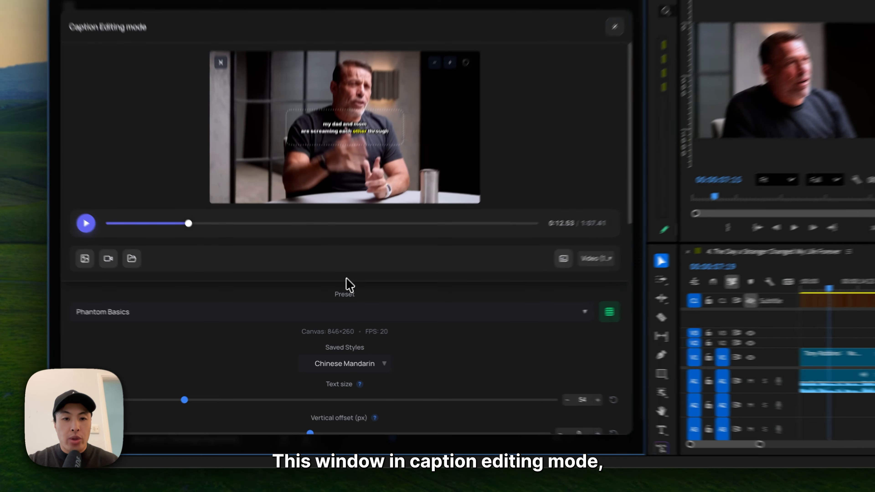
left_click_drag(328, 272, 328, 226)
left_click_drag(355, 148, 353, 288)
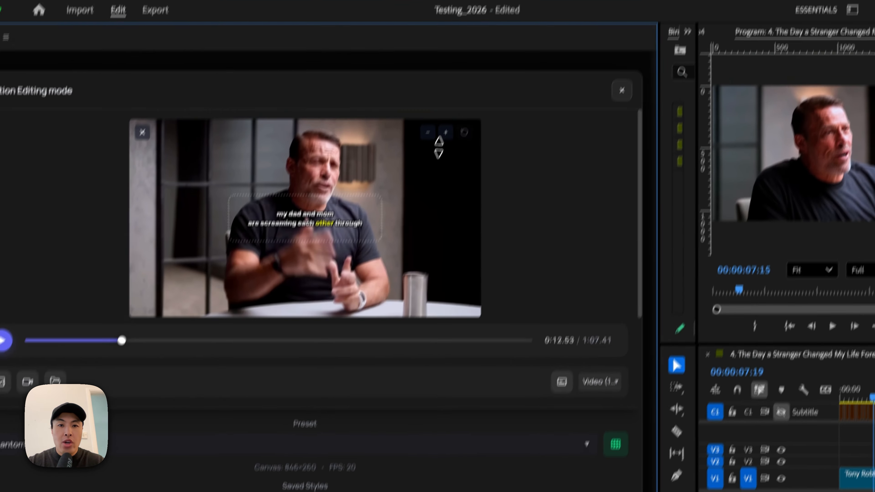
left_click(446, 132)
left_click(445, 133)
left_click(445, 132)
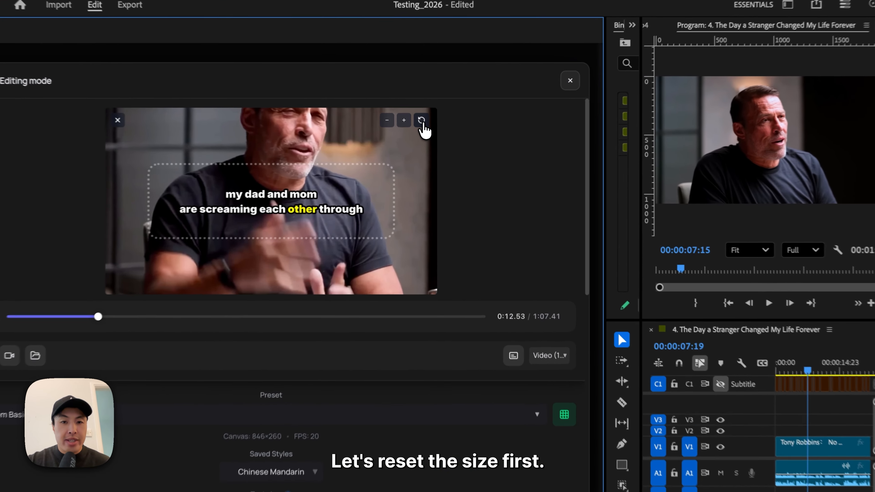
left_click(430, 139)
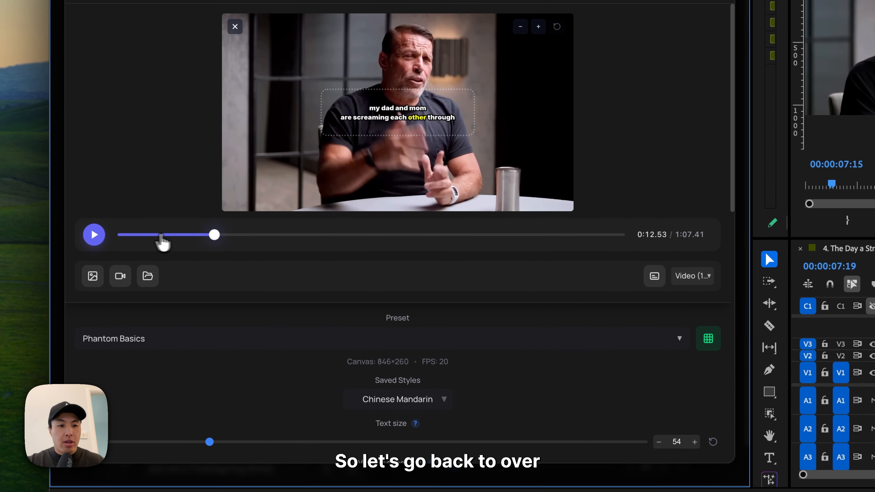
- Play the caption preview from near the beginning of the video and pause it at about 0:03.13
left_click(93, 213)
left_click(100, 240)
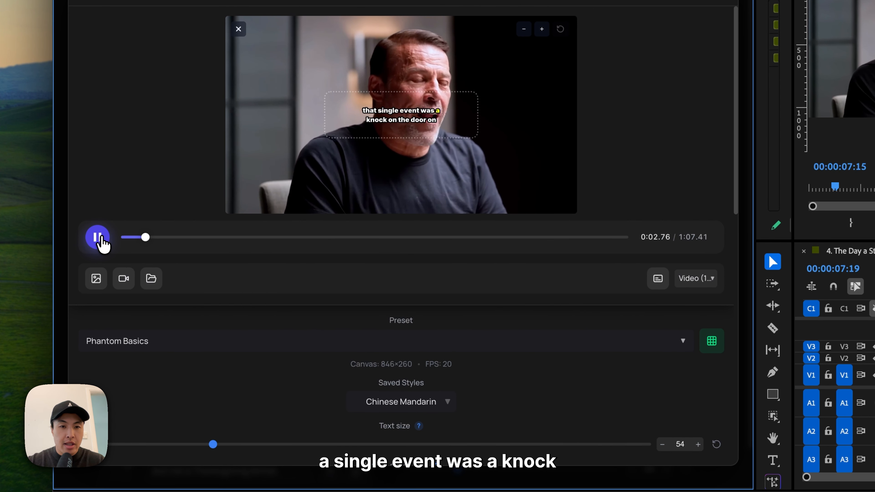
left_click(100, 239)
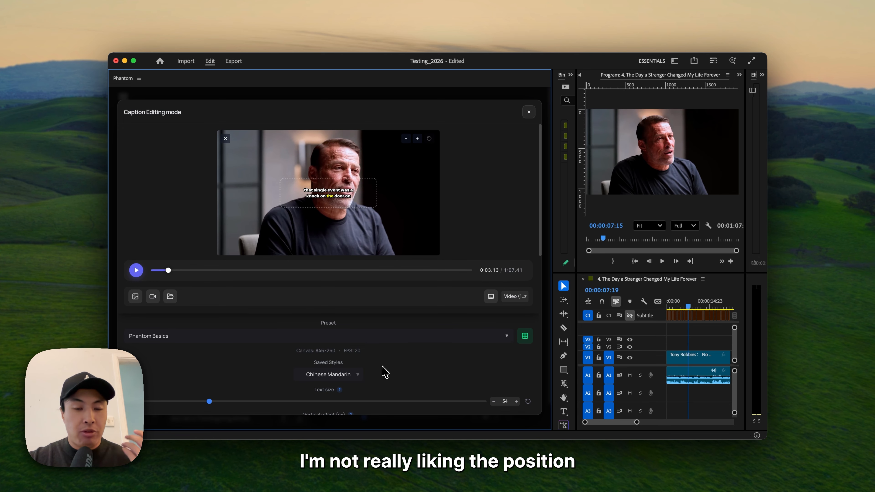
- Set the captions' vertical offset to 325 px and check it by playing the preview to about 0:07.18
scroll(408, 380, "down", 3)
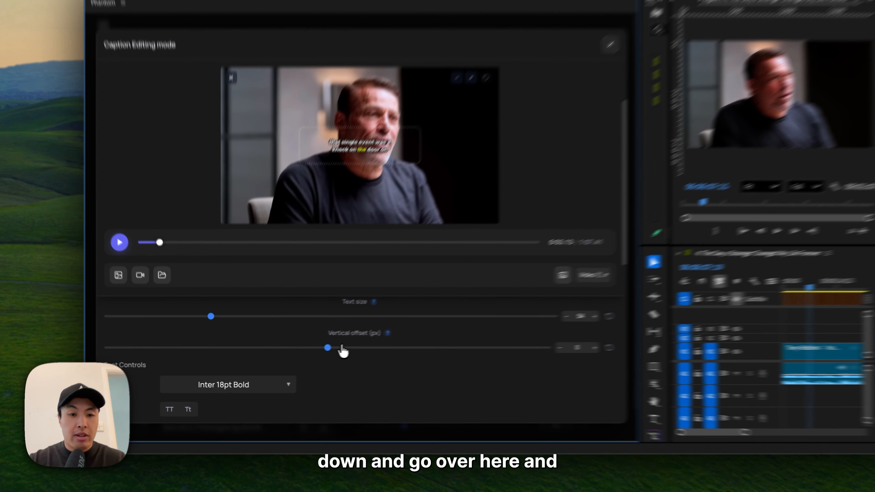
left_click_drag(303, 354, 323, 355)
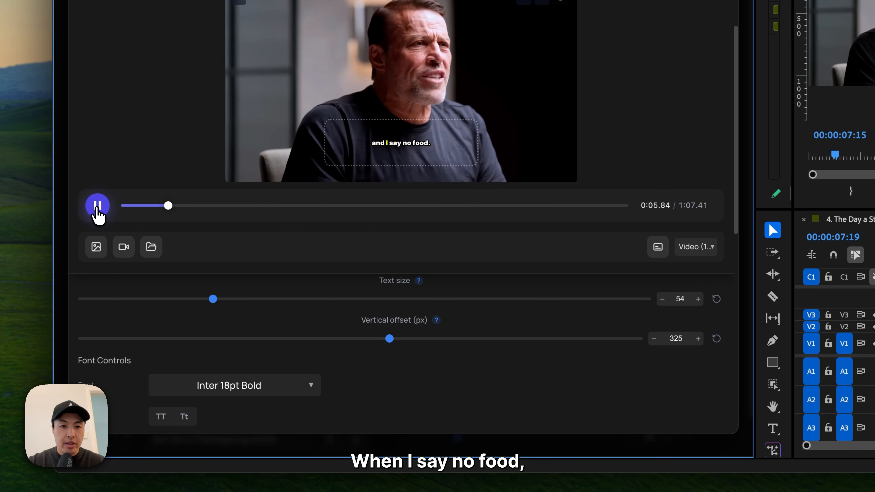
left_click(98, 208)
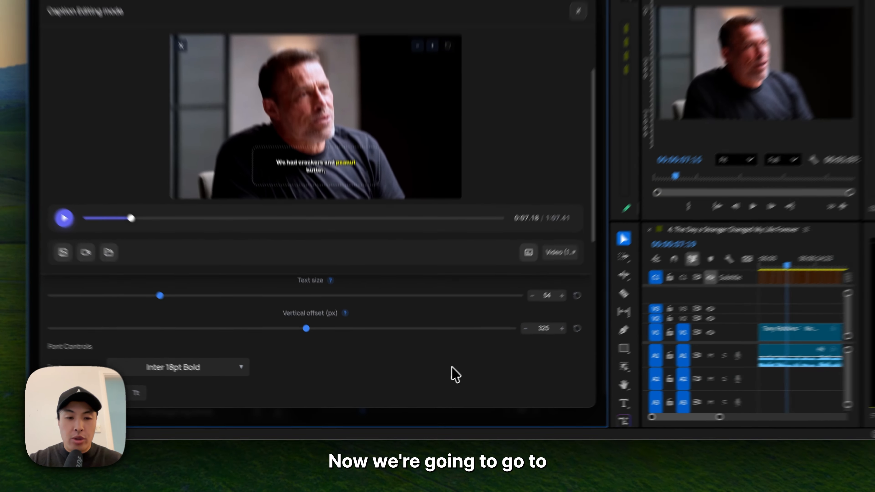
- Try the Karaoke (word highlight), Hormozi 2 and Pop (scale active word) presets on the playing captions, pausing at about 0:17.37
scroll(453, 380, "down", 2)
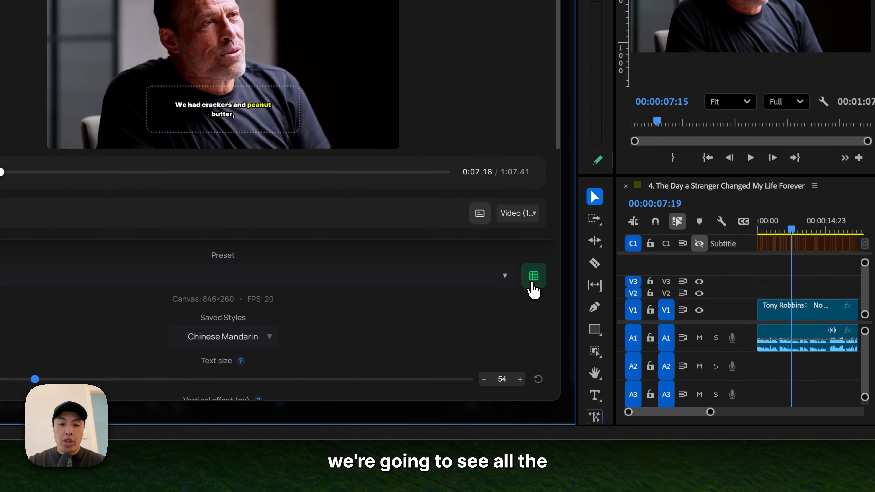
left_click(533, 276)
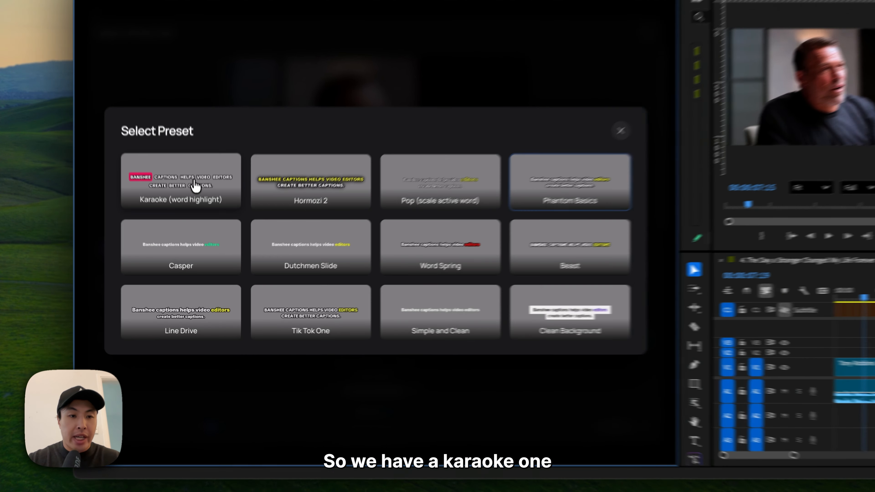
left_click(196, 222)
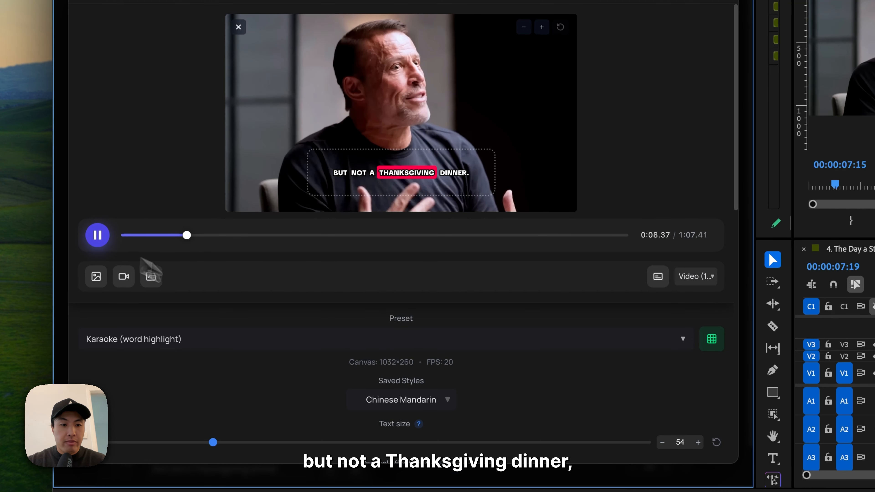
left_click(259, 339)
left_click(334, 387)
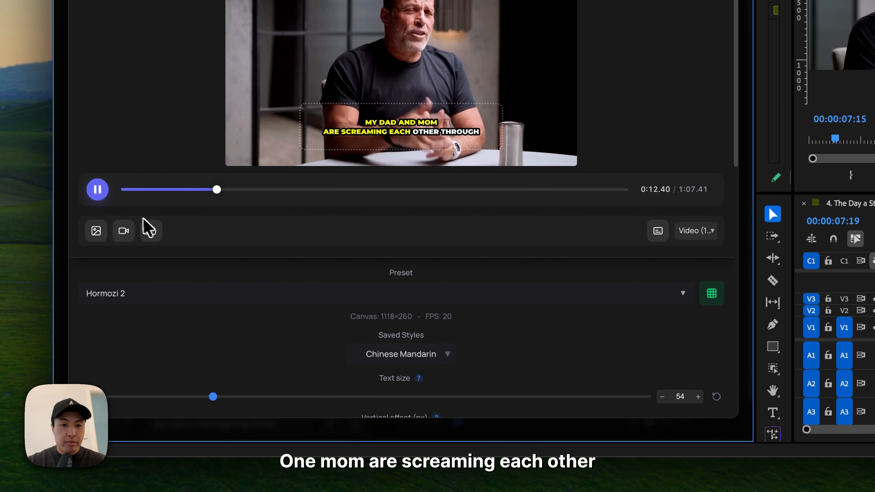
left_click(284, 296)
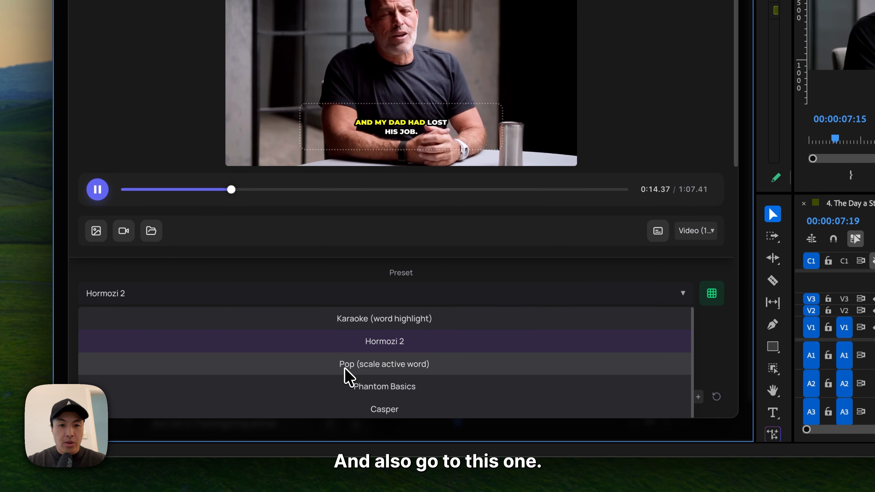
left_click(346, 369)
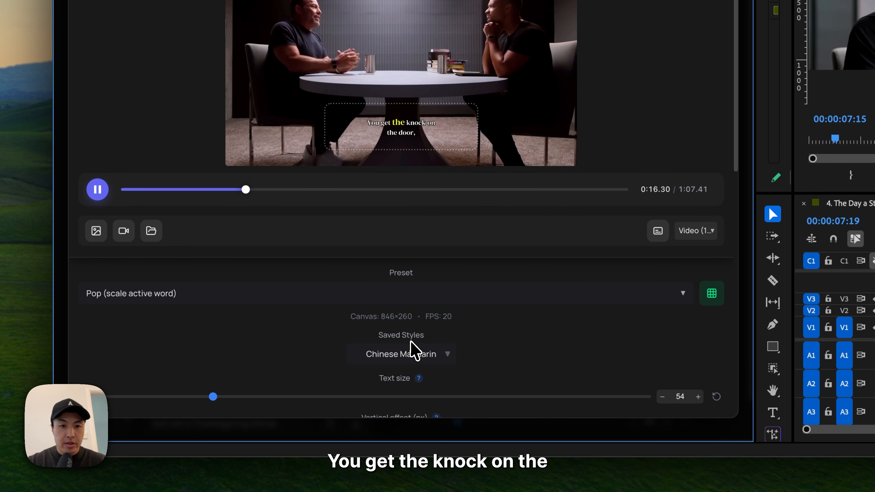
left_click(98, 190)
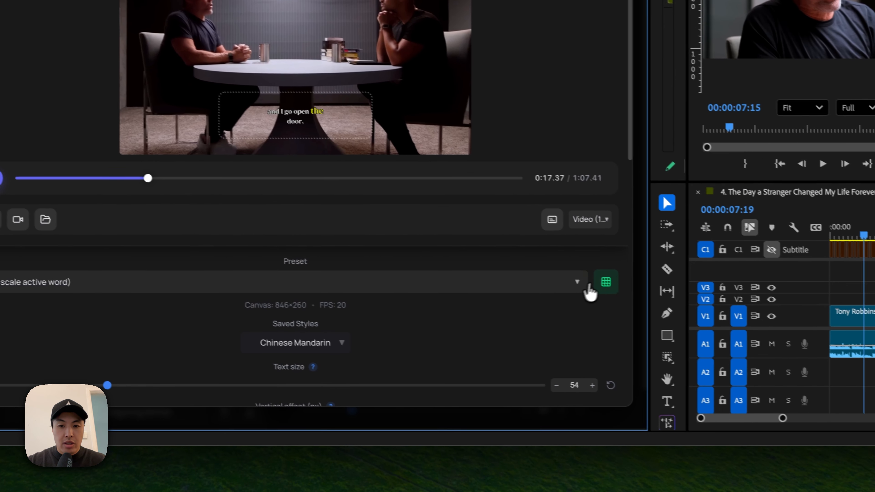
- Try the Simple and Clean and Clean Background presets, playing a short part of the preview with each
left_click(605, 281)
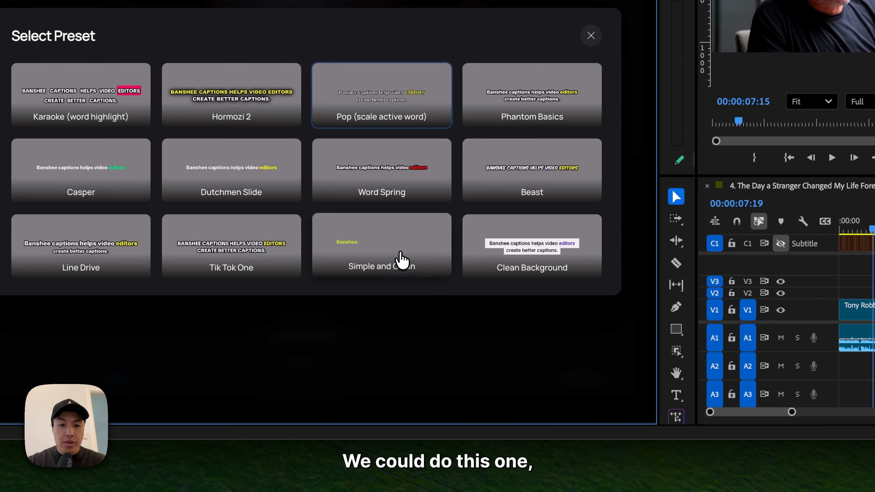
left_click(402, 260)
left_click(1, 172)
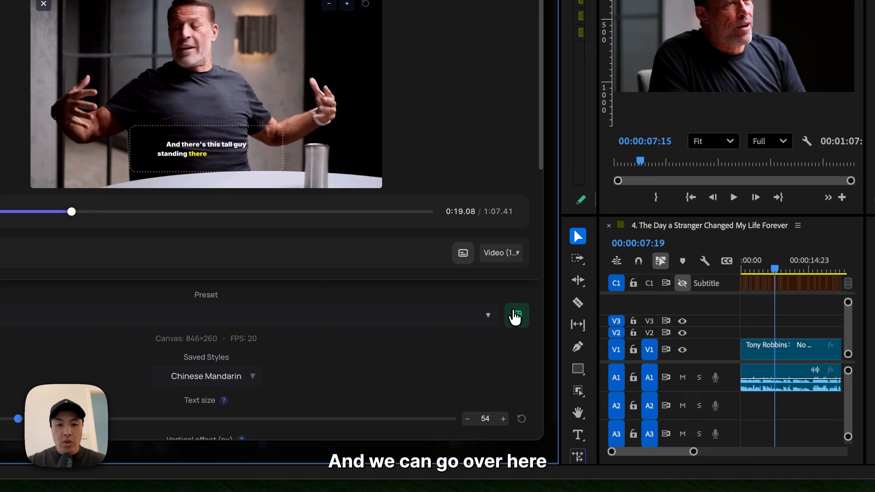
left_click(712, 341)
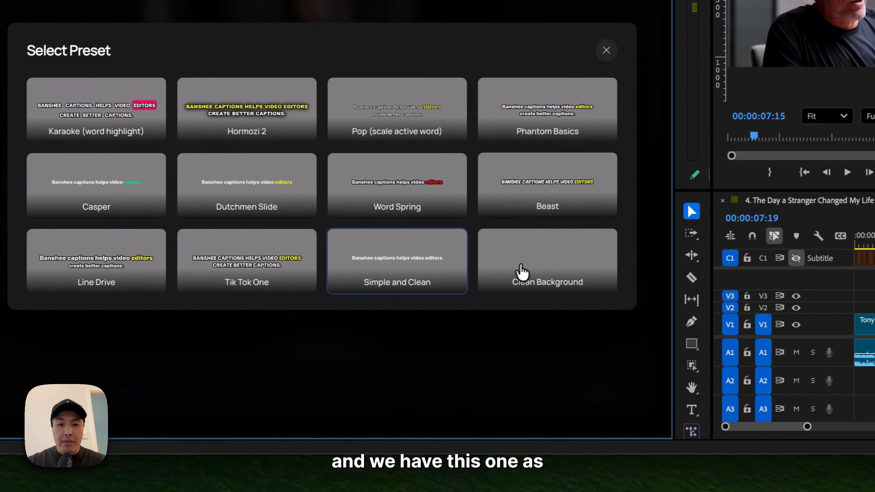
left_click(521, 266)
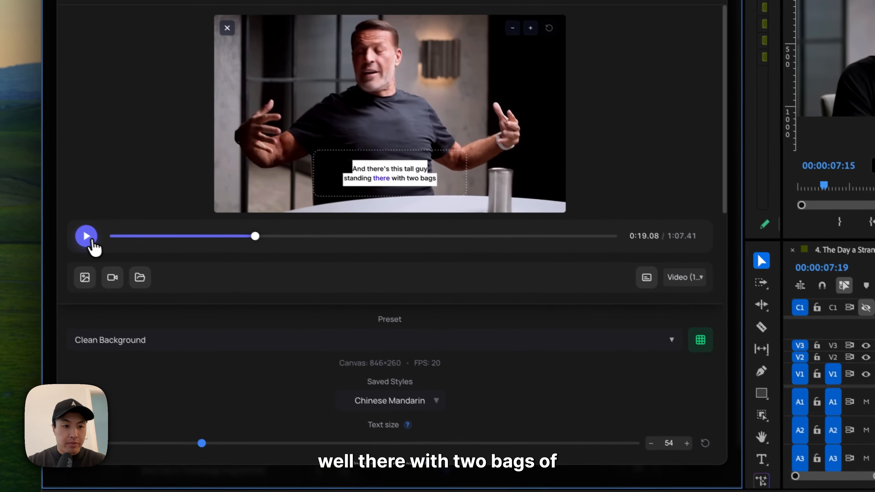
left_click(16, 189)
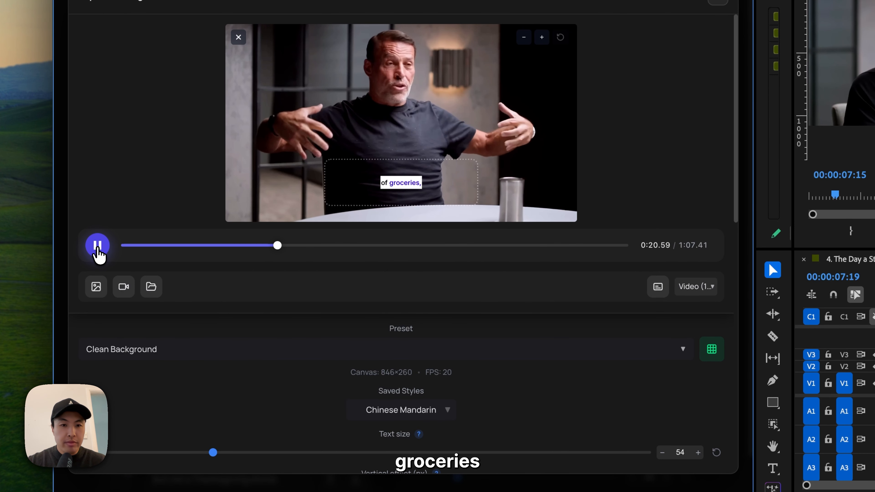
left_click(97, 246)
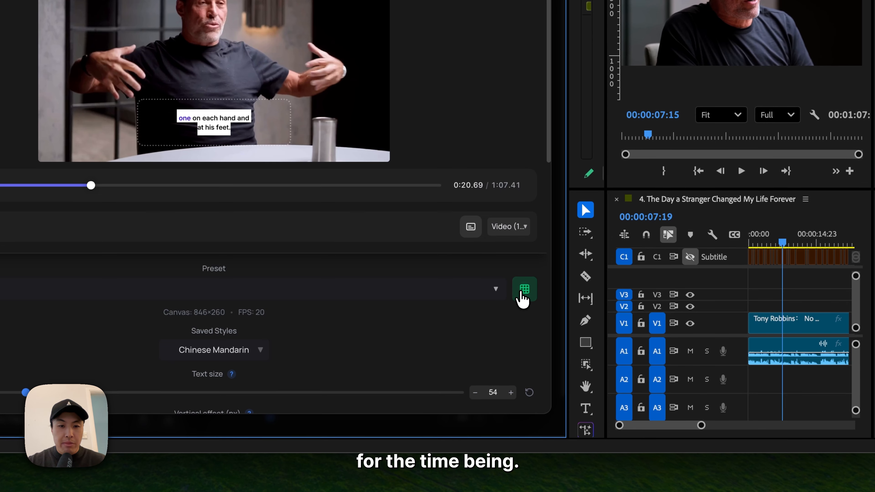
- Apply the Dutchmen Slide preset to the captions and change their font to Apple Chancery
left_click(522, 291)
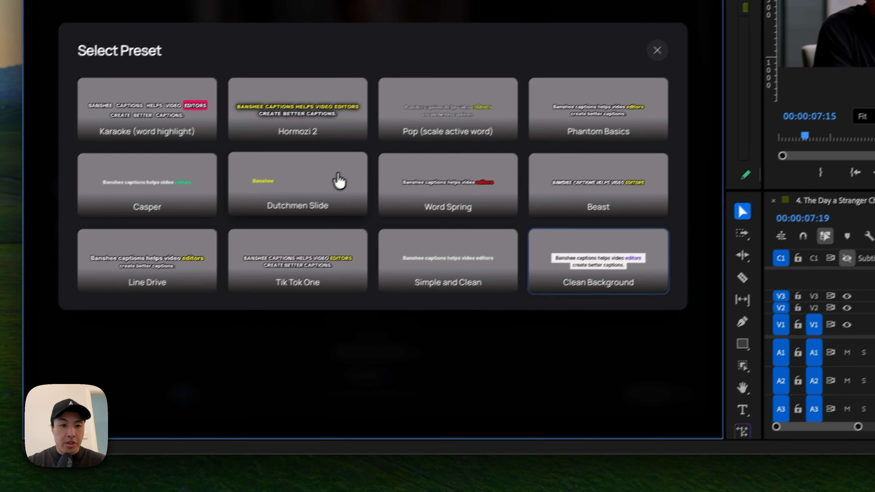
left_click(331, 174)
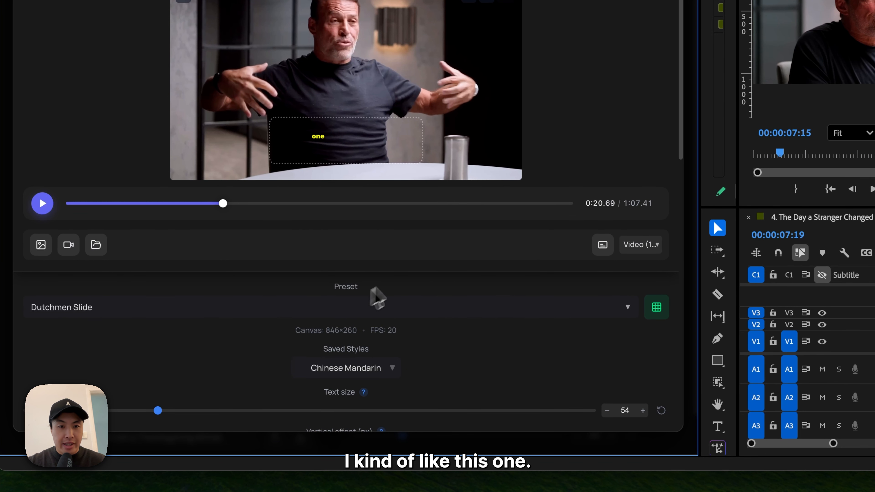
scroll(395, 337, "down", 3)
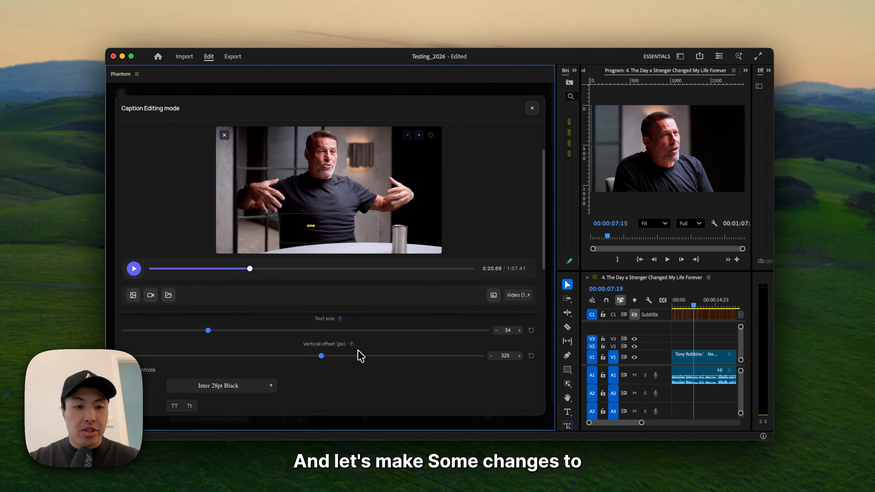
scroll(360, 356, "down", 2)
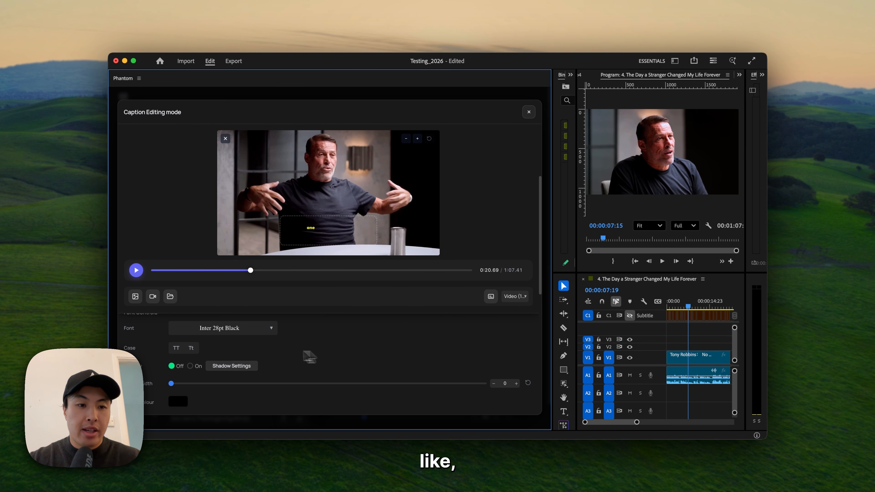
scroll(304, 354, "up", 1)
left_click(254, 348)
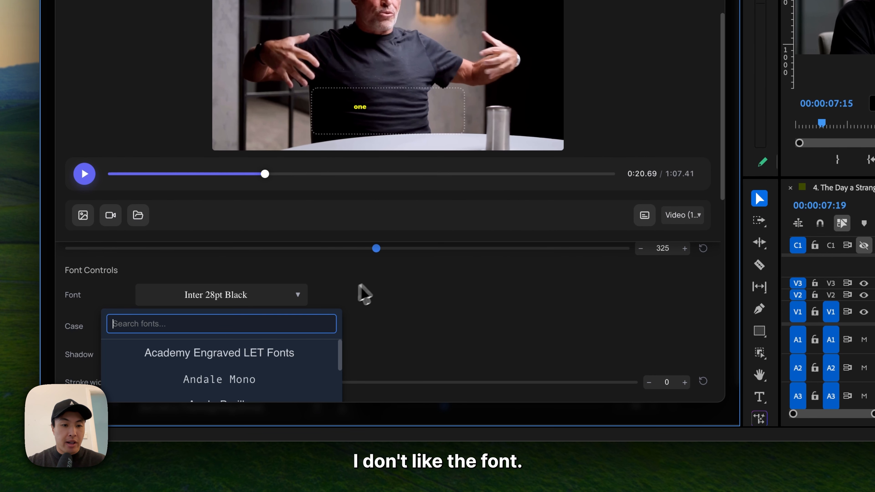
scroll(331, 305, "down", 5)
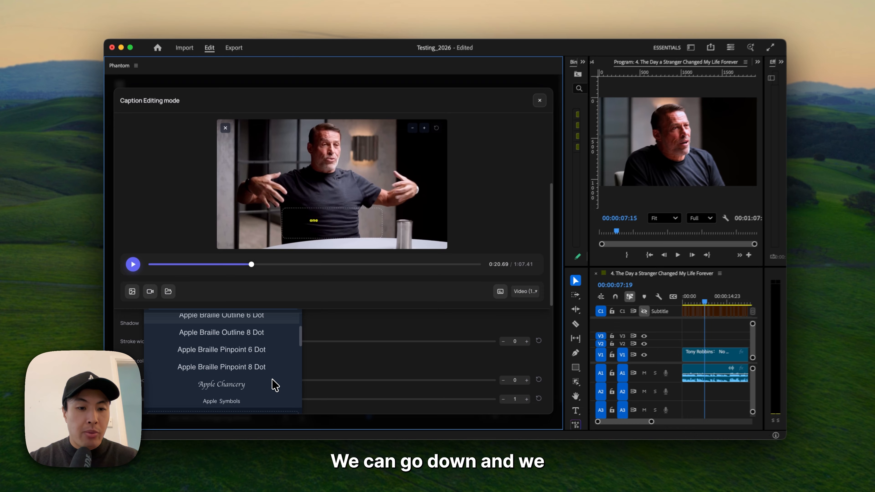
scroll(274, 385, "down", 2)
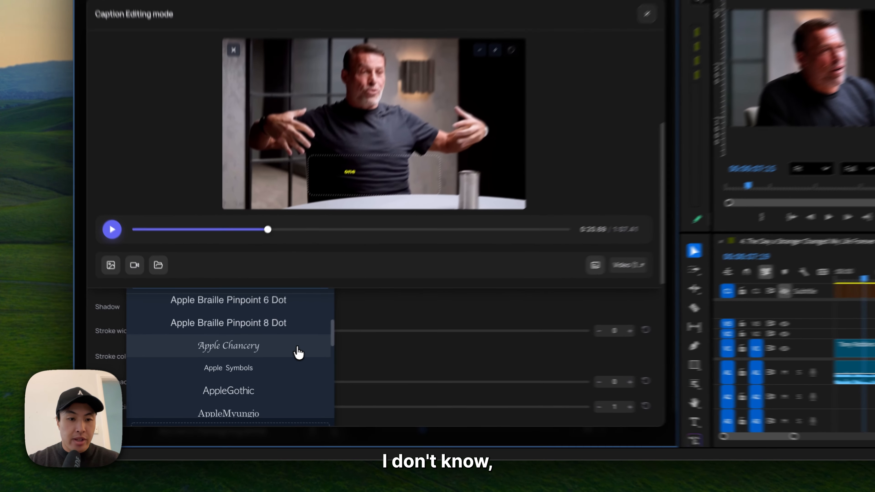
left_click(270, 357)
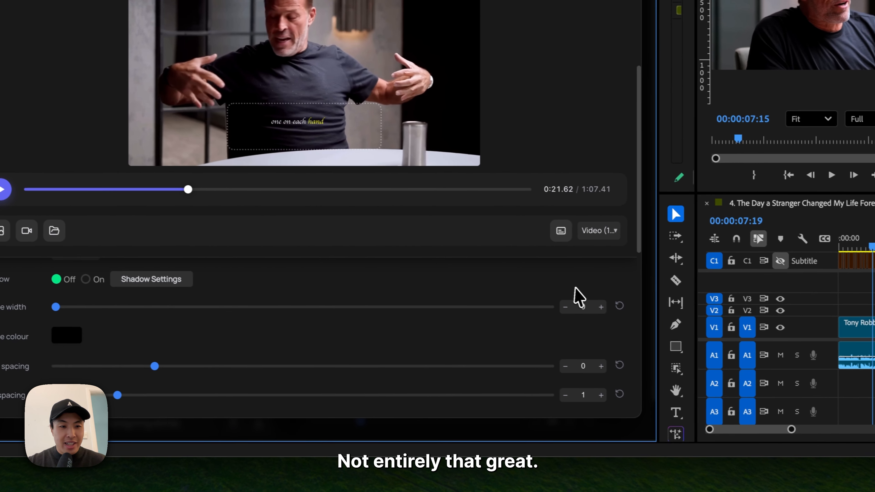
- Set the captions' text size to 88 and reset their vertical offset to 0 px
scroll(683, 314, "up", 5)
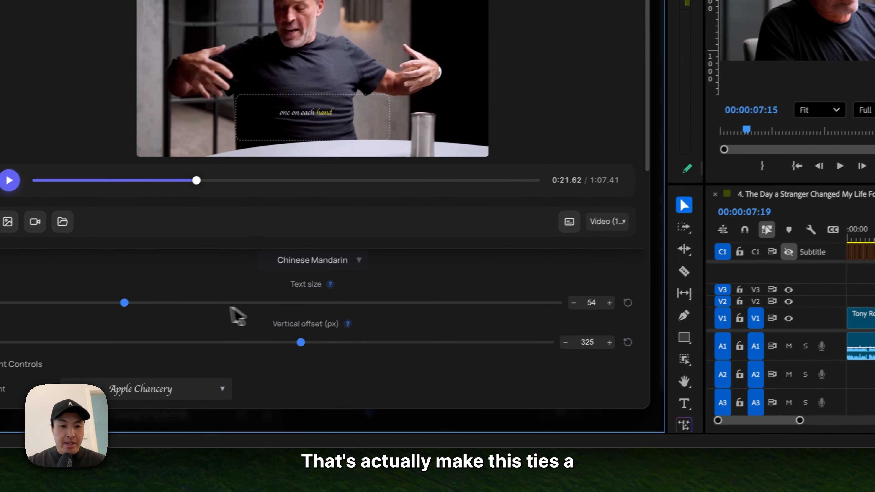
left_click(197, 308)
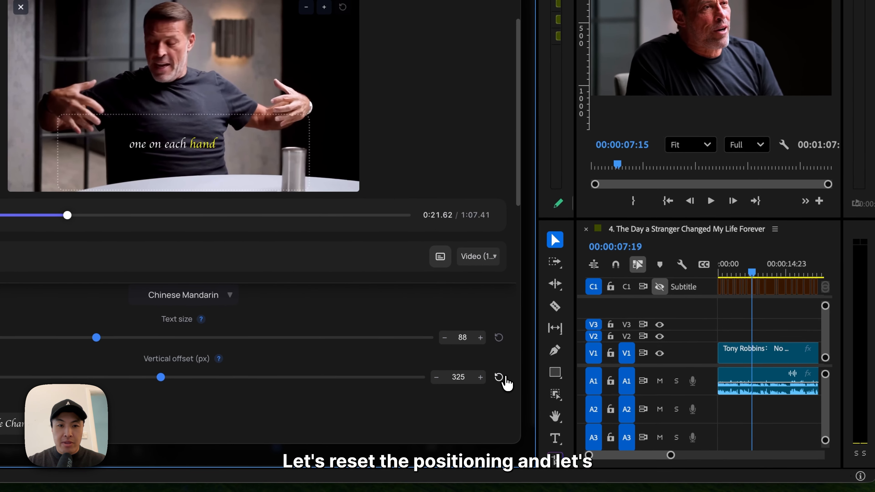
left_click(644, 335)
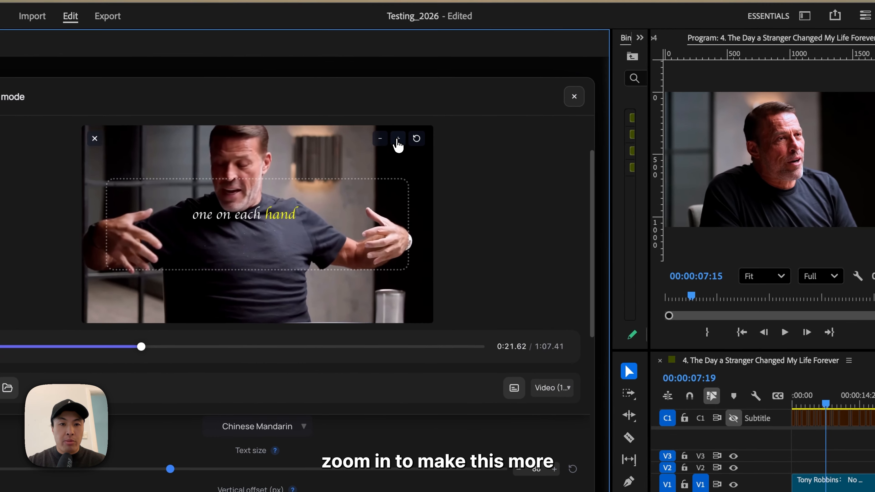
left_click(386, 119)
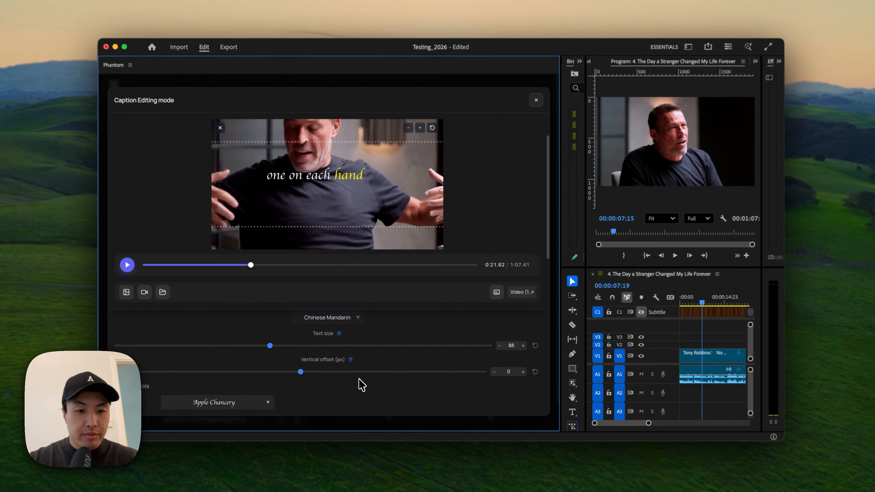
- Find the Bebas Neue font with the search term "beb" and apply it to the captions
scroll(227, 409, "down", 3)
scroll(279, 378, "down", 2)
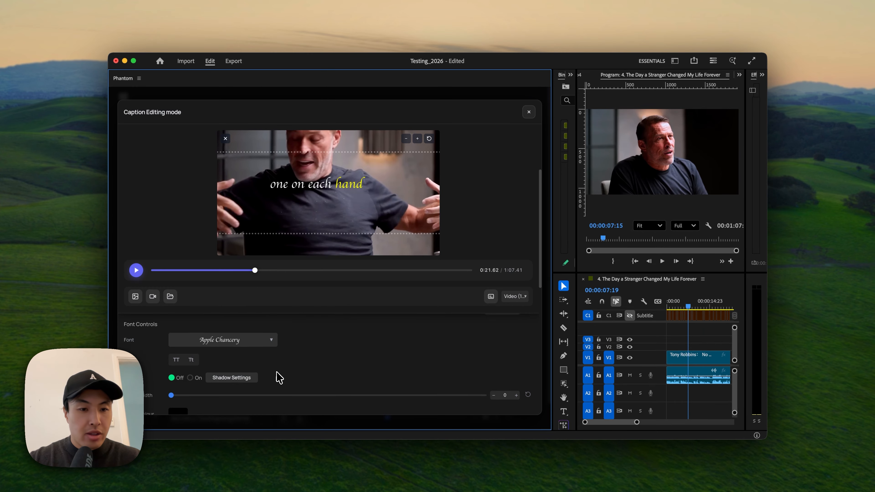
scroll(273, 346, "up", 1)
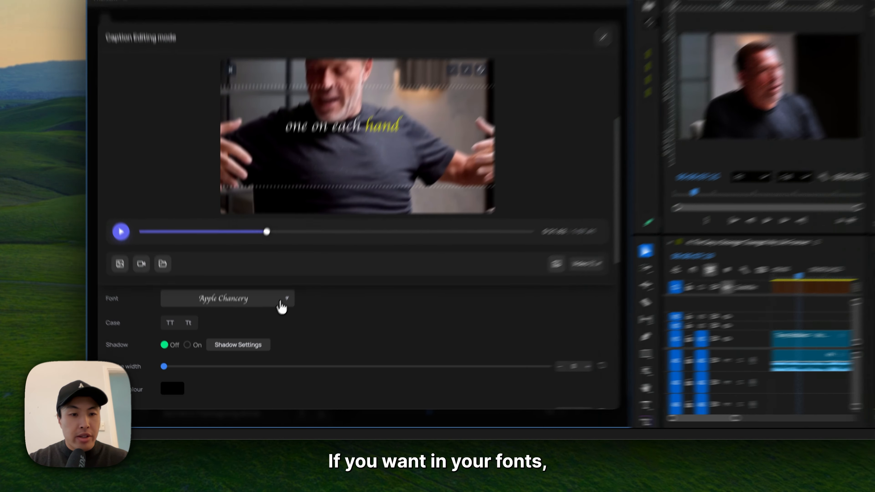
left_click(272, 324)
scroll(293, 357, "down", 10)
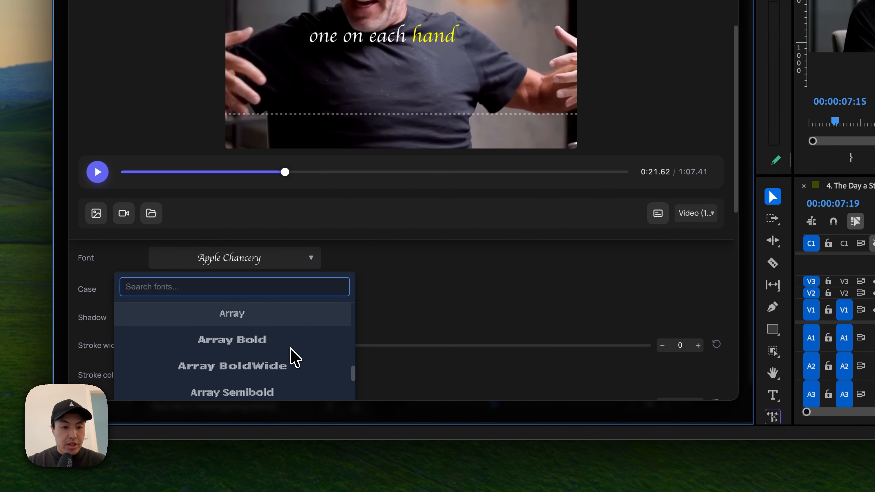
scroll(286, 341, "up", 1)
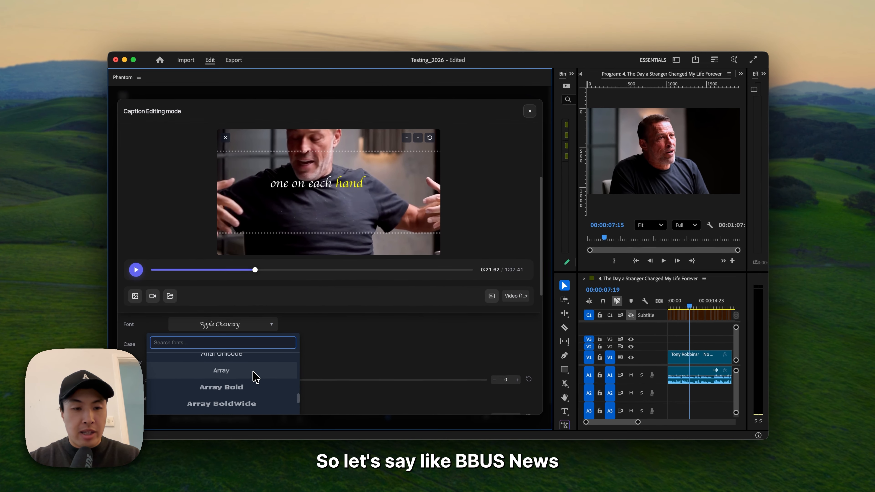
type("beb")
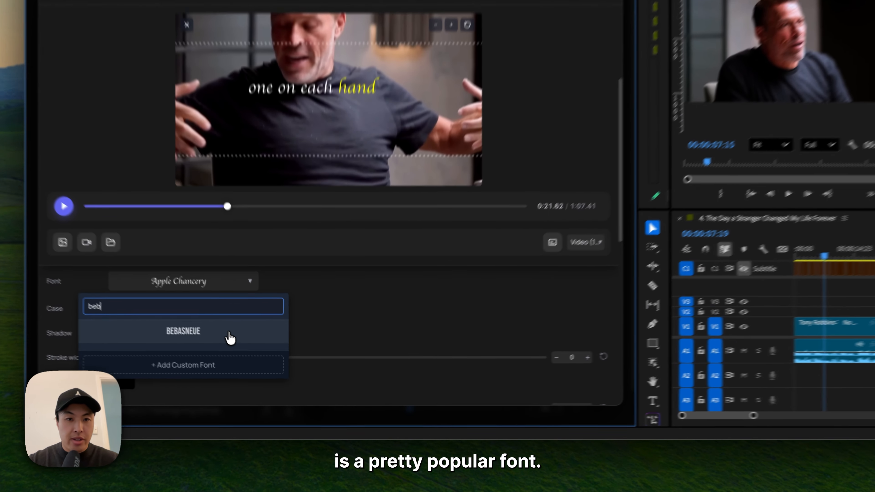
left_click(257, 367)
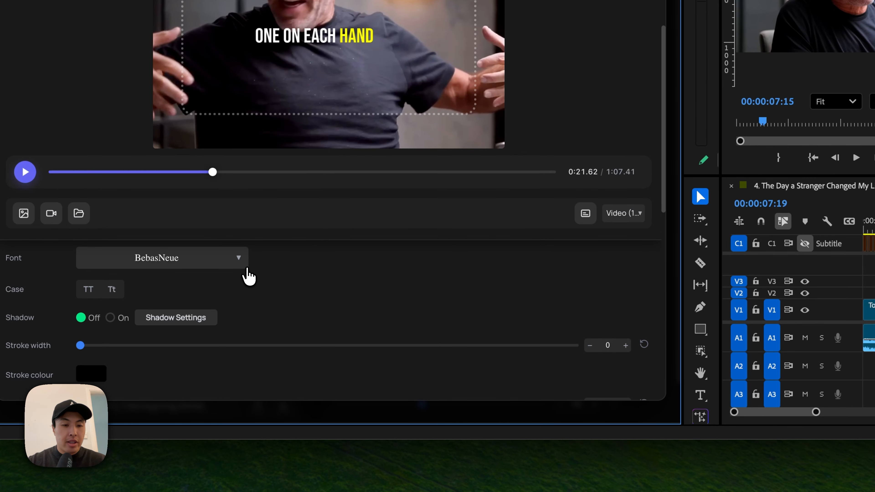
- View the Add Custom Font window from the font list and close it without adding a font
left_click(245, 267)
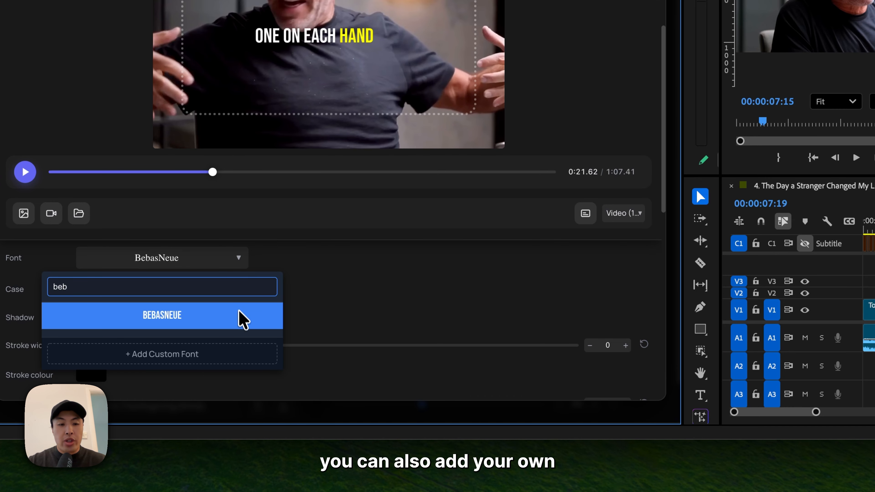
left_click(229, 361)
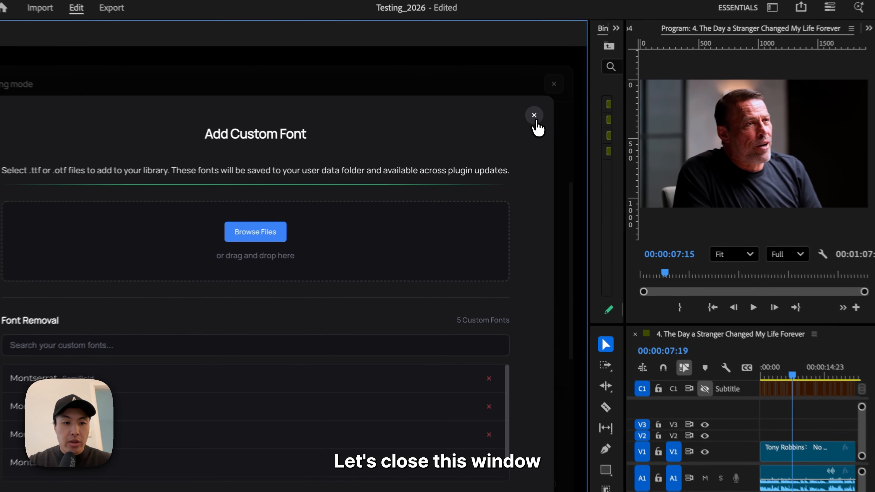
left_click(515, 133)
- Search the fonts for "tik", apply TikTokSans 24pt ExtraExpanded Bold to the captions and make the text uppercase
left_click(269, 325)
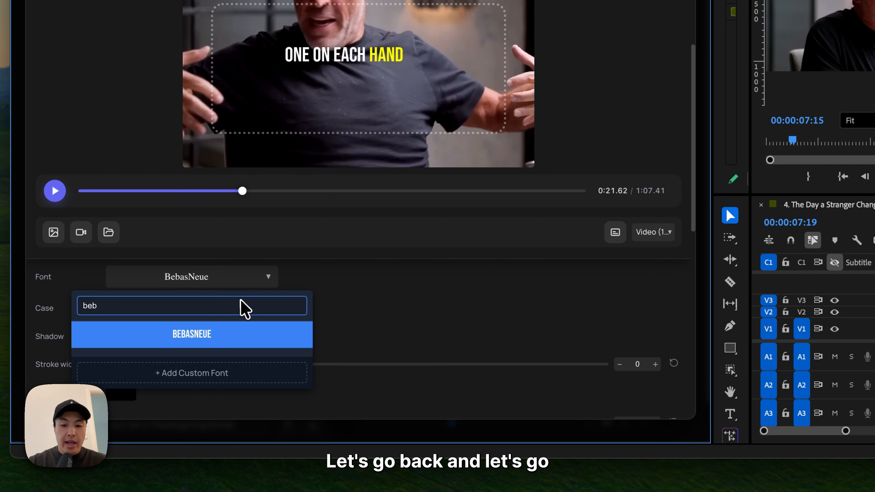
key("BackSpace")
key("BackSpace")
type("month")
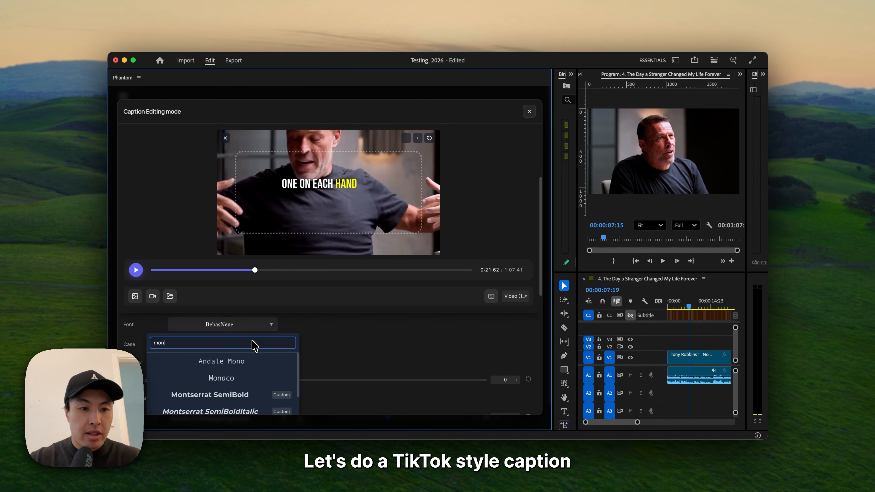
key("BackSpace")
key("BackSpace")
key("BackSpace")
type("tik")
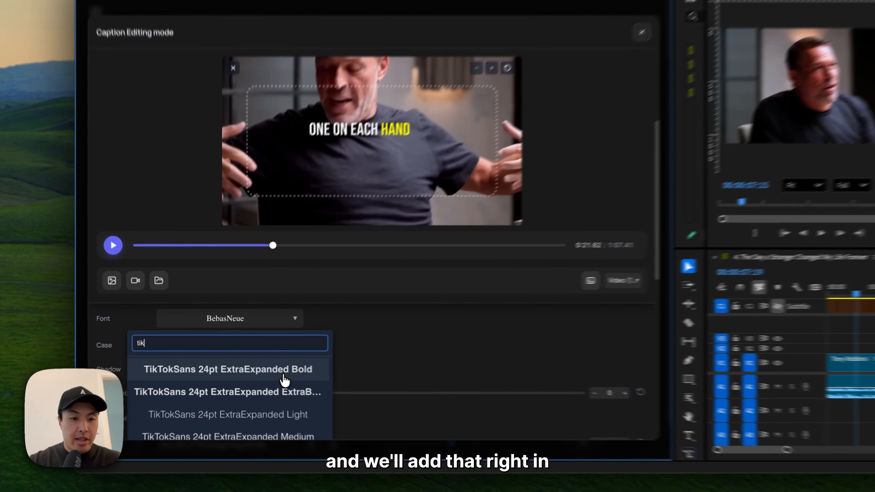
left_click(270, 382)
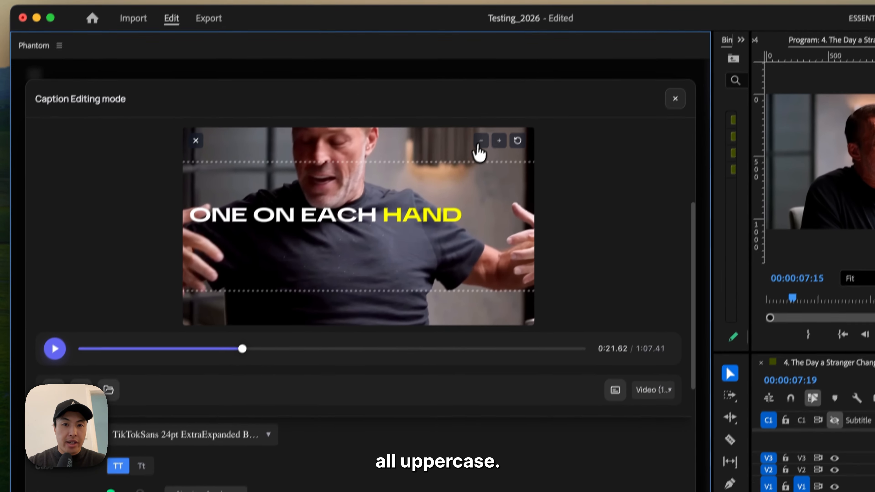
- Zoom the caption preview out and play it, stopping at about 0:23.83
left_click(526, 21)
left_click(526, 20)
left_click(526, 21)
left_click(526, 20)
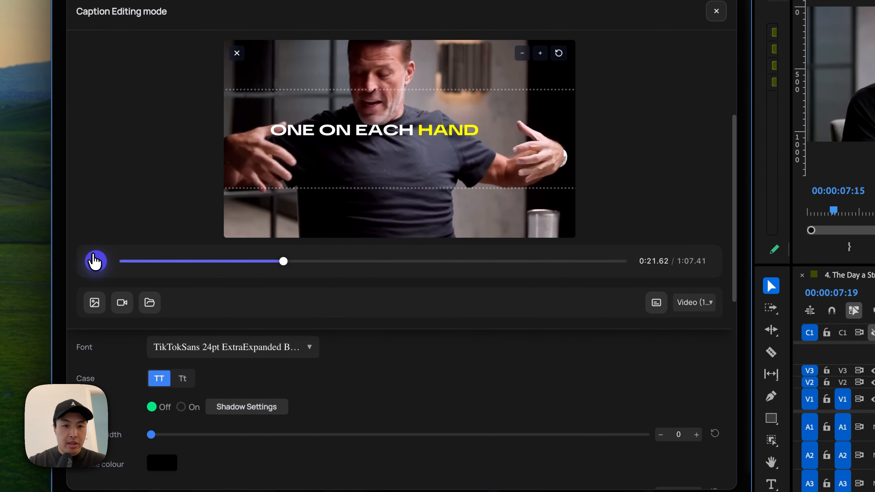
left_click(47, 370)
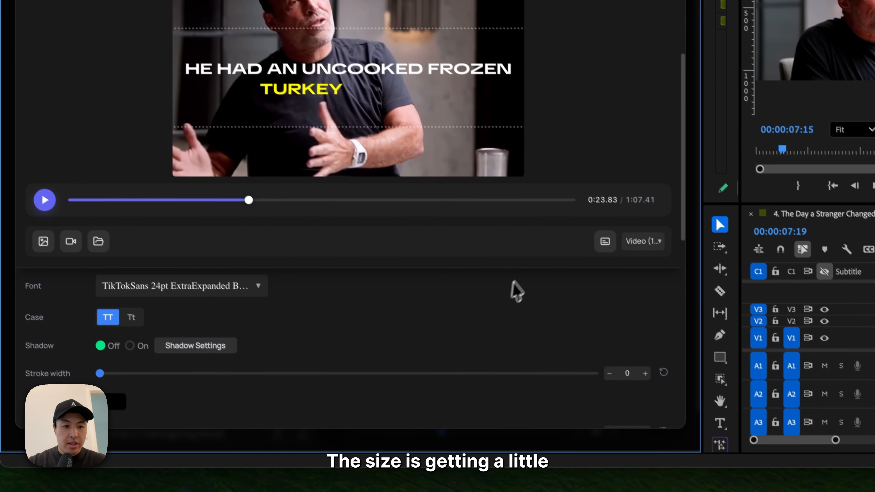
- Reduce the captions' text size to 68 and set their stroke width to 9
scroll(563, 360, "up", 8)
left_click_drag(232, 384, 189, 384)
scroll(212, 365, "down", 5)
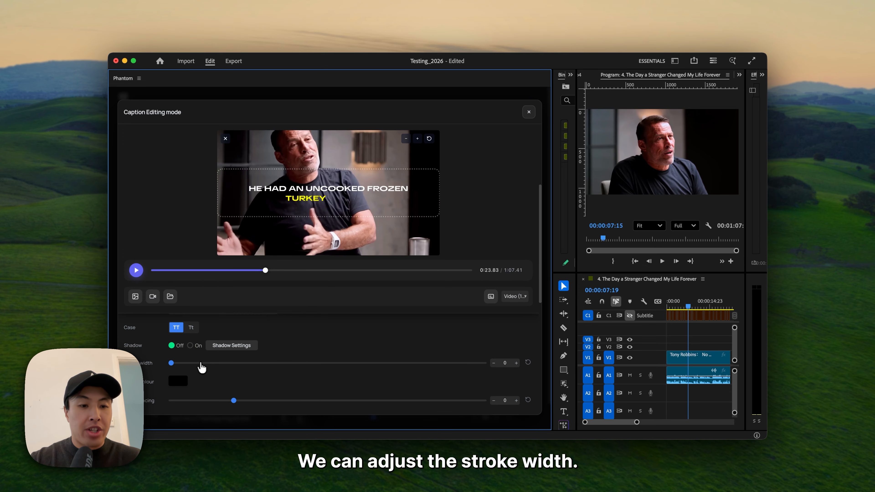
left_click_drag(171, 363, 274, 363)
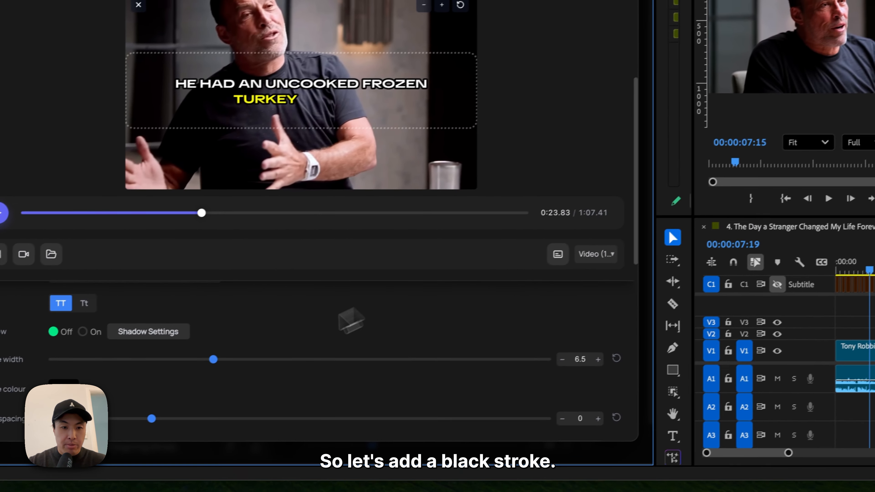
- Inspect the caption shadow settings and the stroke colour picker, closing each again
left_click(158, 330)
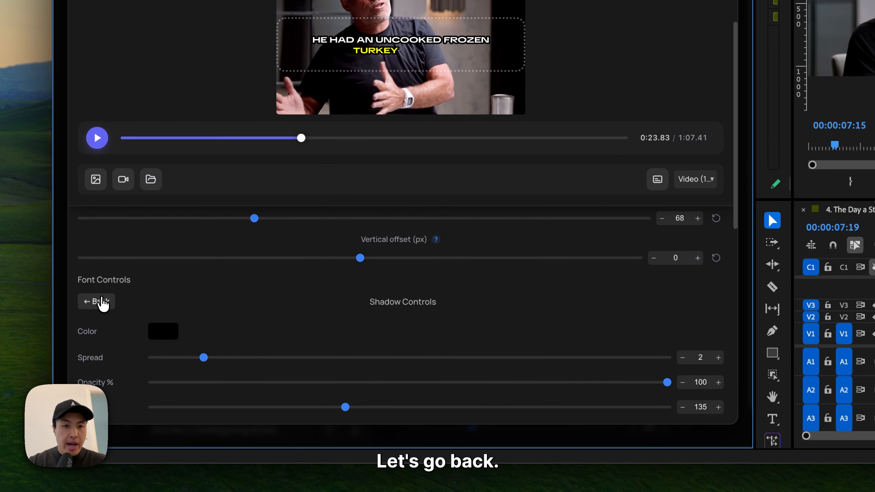
left_click(93, 300)
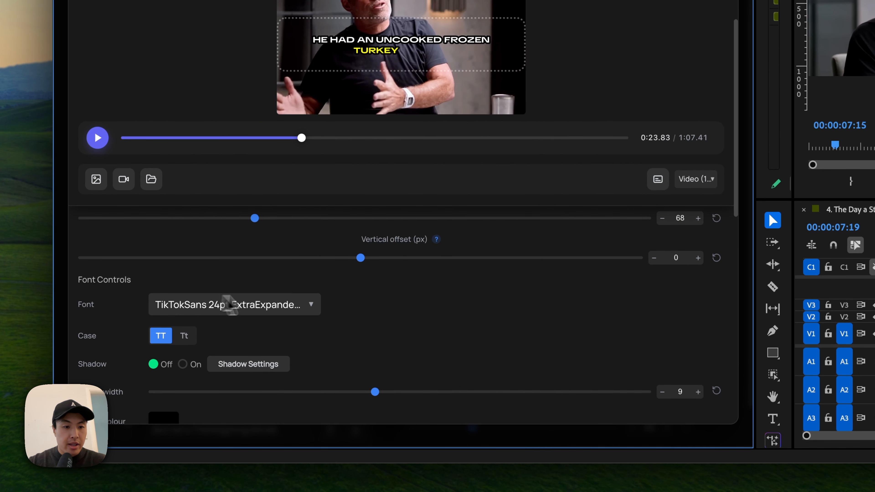
left_click(168, 345)
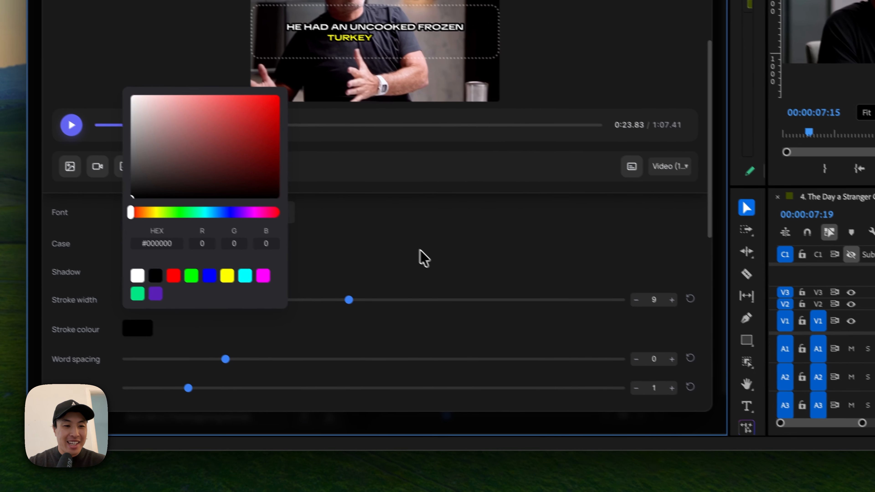
left_click(445, 268)
- Try a word spacing of 1.78 on the captions and reset it to the default
left_click_drag(252, 372, 269, 372)
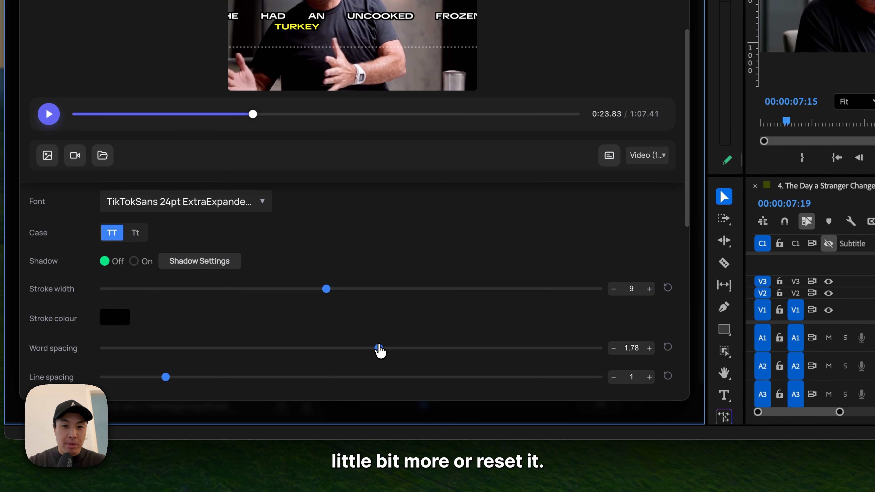
left_click(668, 347)
scroll(502, 332, "down", 3)
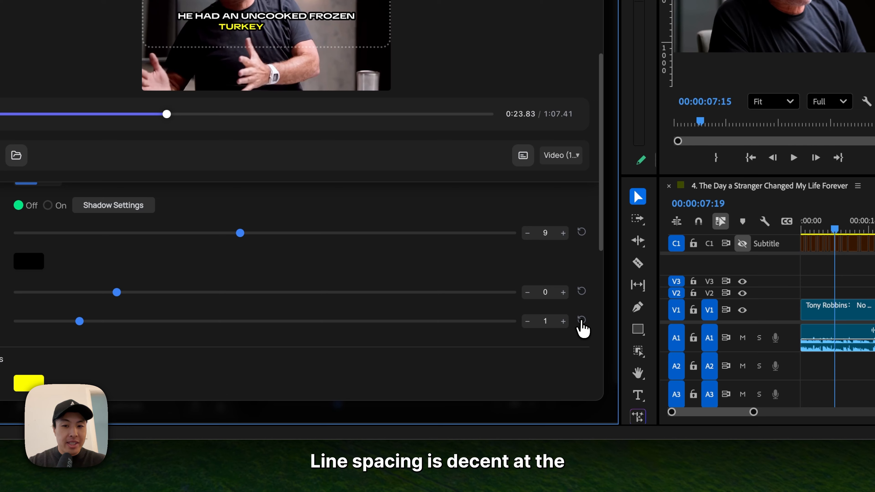
- Move the preview to about 0:14.58 and change the preset's active word colour to blue (#0000ff)
scroll(292, 336, "down", 3)
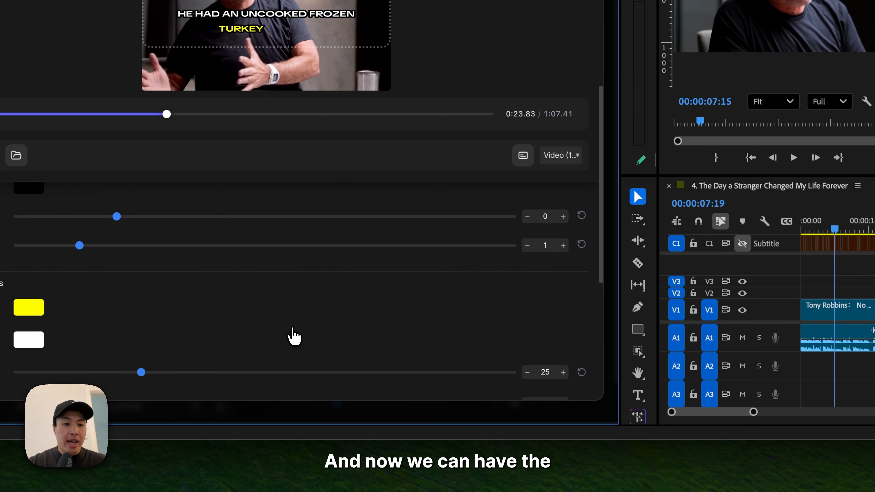
scroll(293, 336, "down", 2)
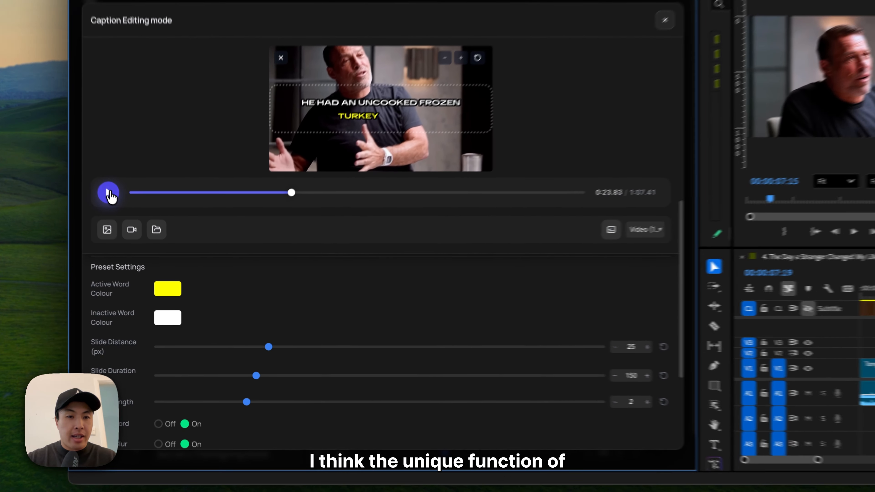
left_click_drag(207, 234, 221, 235)
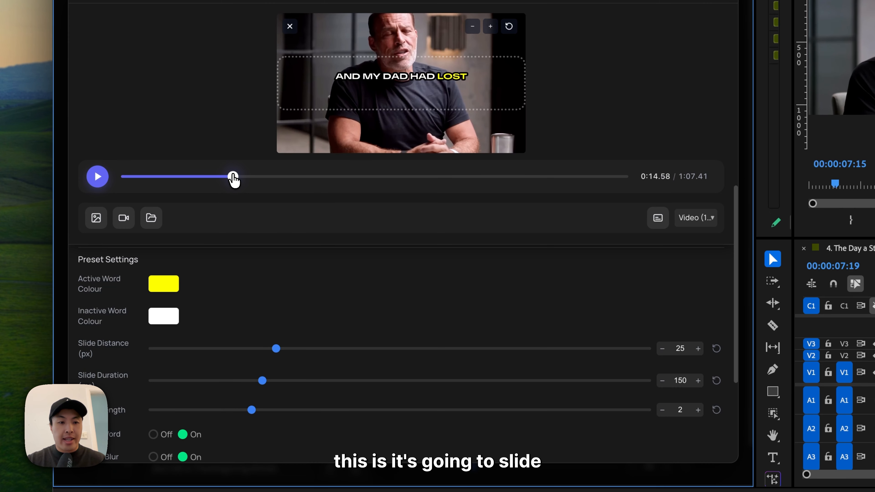
left_click(176, 288)
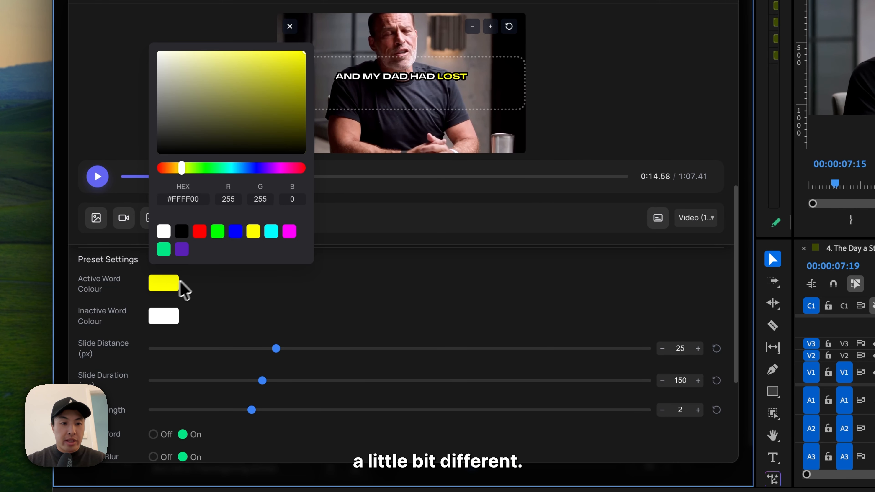
left_click(237, 236)
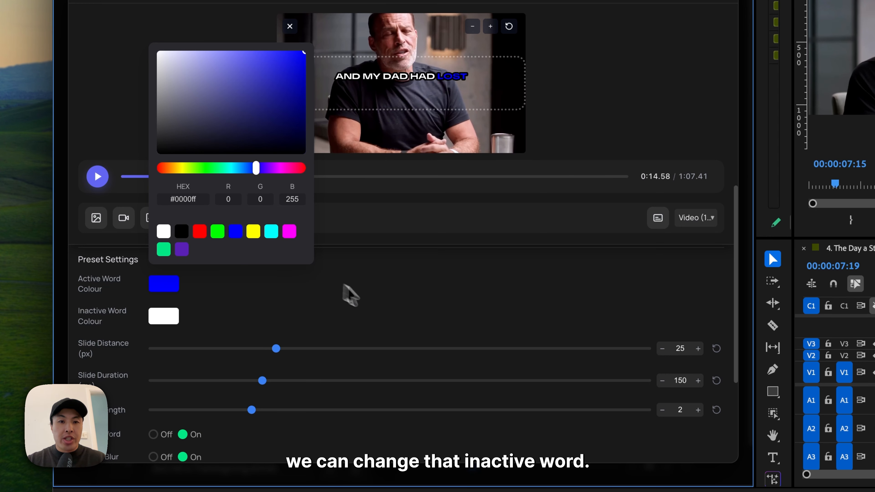
left_click(383, 303)
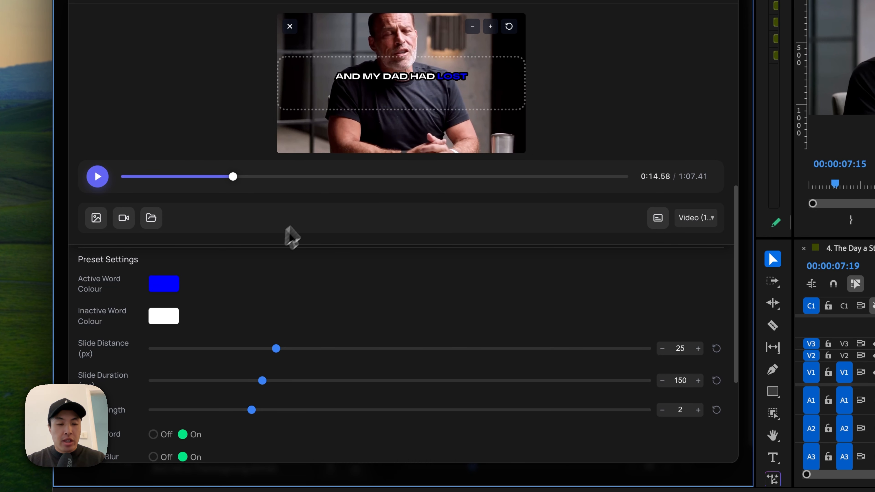
- Change the preset's inactive word colour to bright green (#00ff00)
left_click(165, 313)
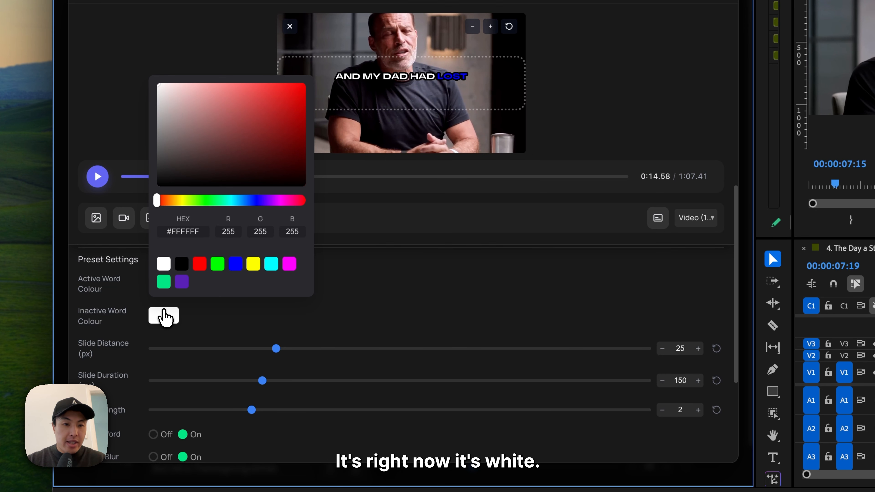
left_click(217, 265)
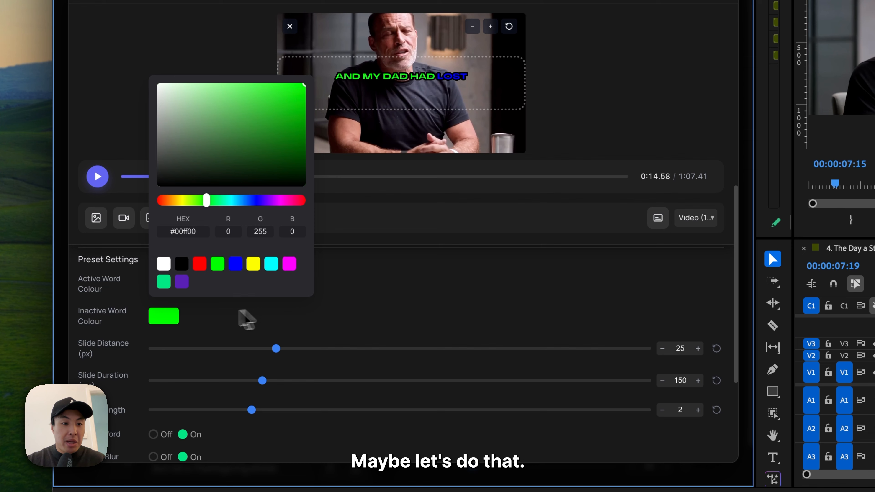
left_click(359, 325)
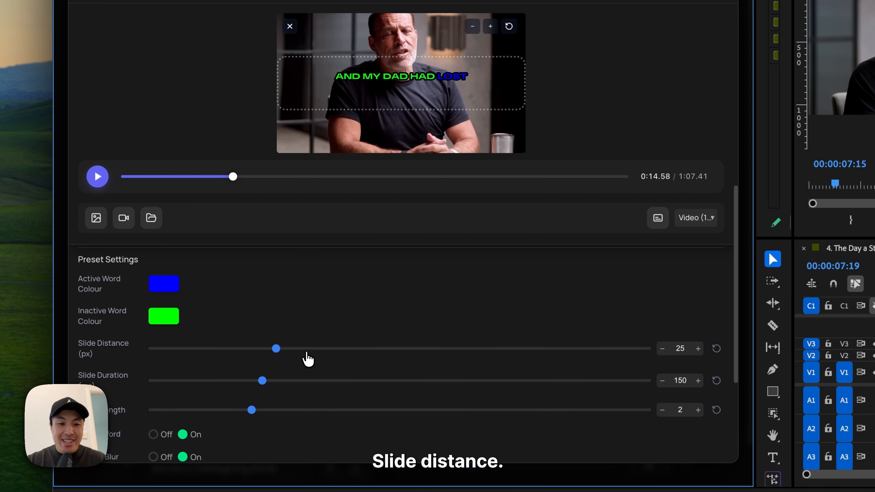
- Try a slide distance of 50 px and reset it to the default
left_click_drag(306, 351, 400, 350)
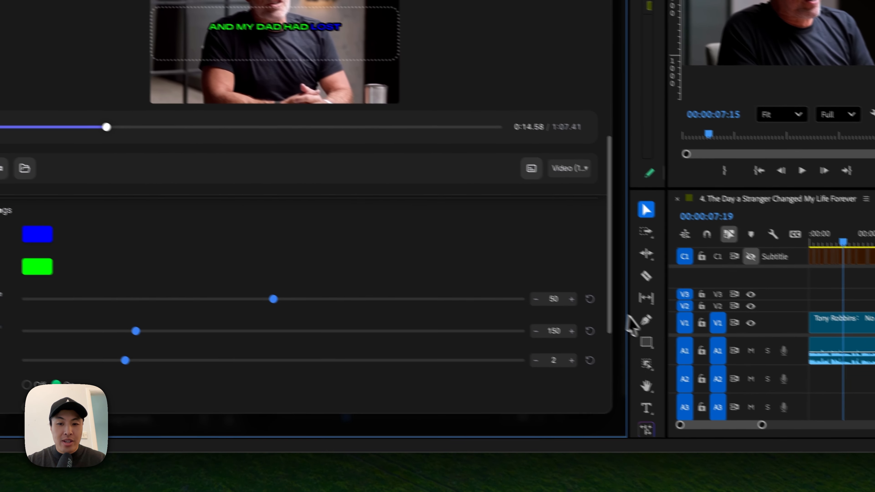
left_click(716, 348)
- Turn off the active word effect and turn on the caption background
scroll(286, 393, "down", 2)
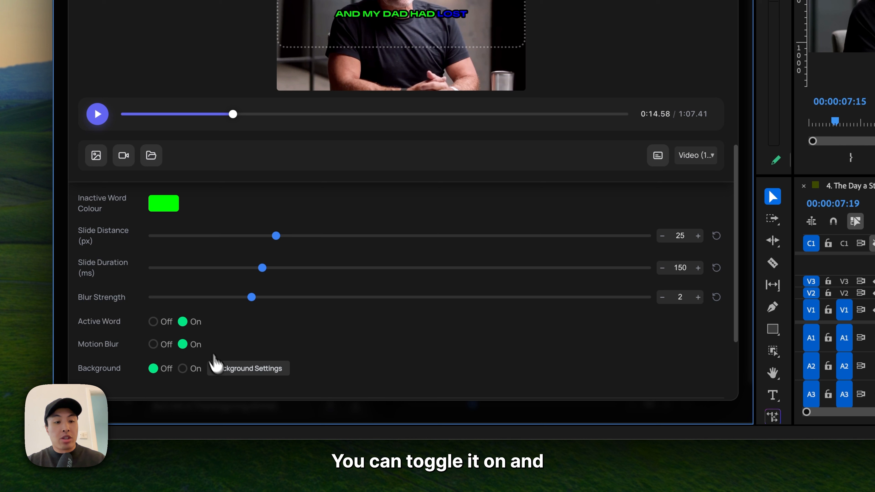
left_click(156, 323)
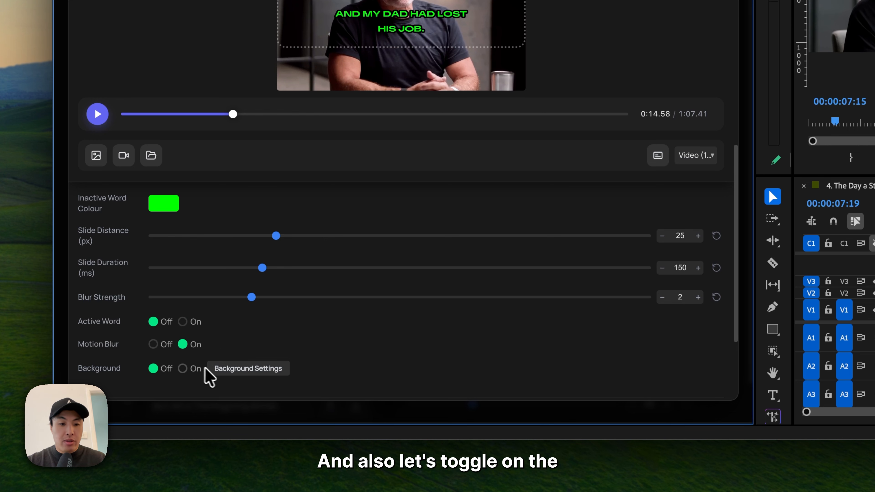
left_click(183, 369)
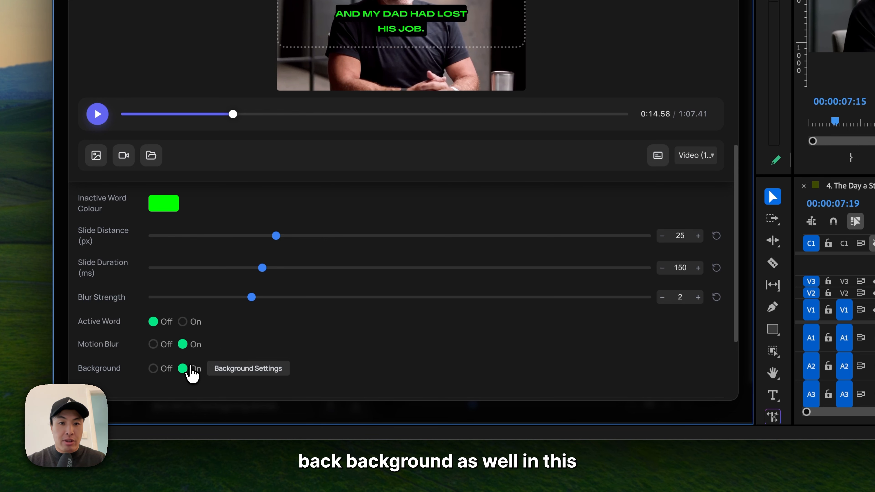
- Set the caption background's horizontal padding to 0.9 and its vertical padding to 0.5
left_click(230, 371)
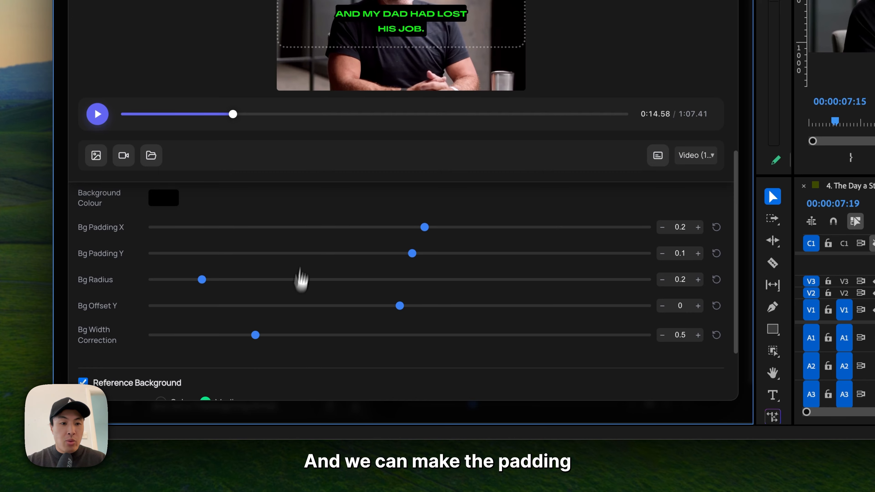
left_click_drag(427, 228, 511, 228)
left_click_drag(411, 253, 461, 254)
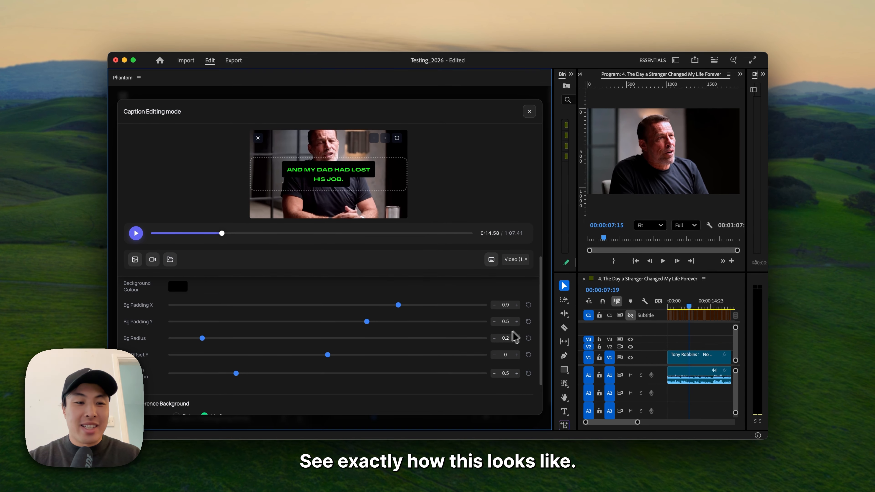
- Set the caption background's correction to 0.27 and leave the caption editing mode
scroll(437, 355, "down", 2)
scroll(292, 367, "up", 2)
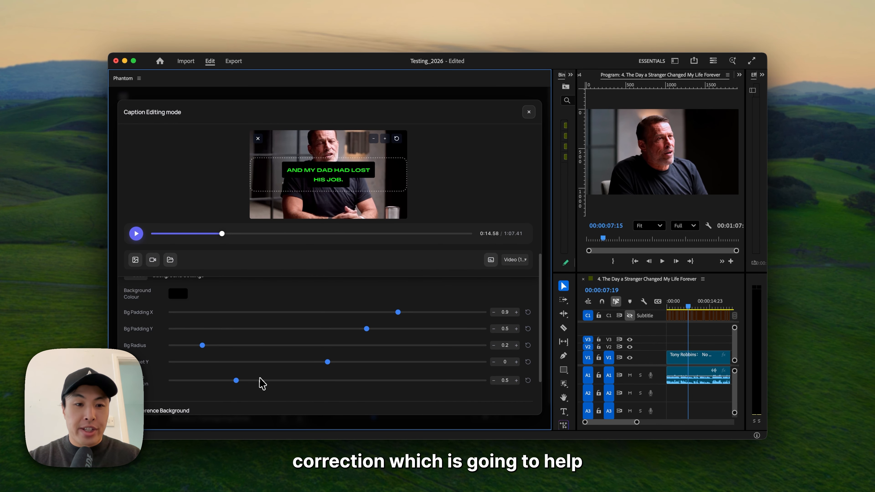
left_click_drag(236, 380, 230, 381)
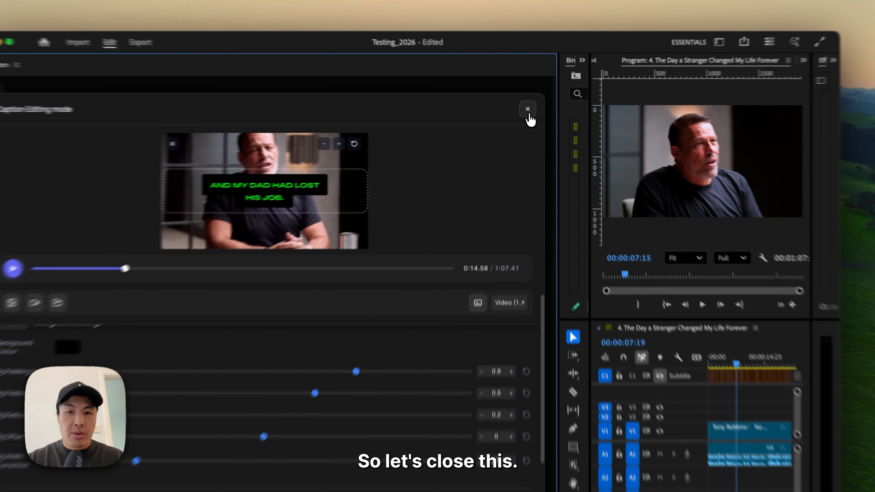
left_click(529, 111)
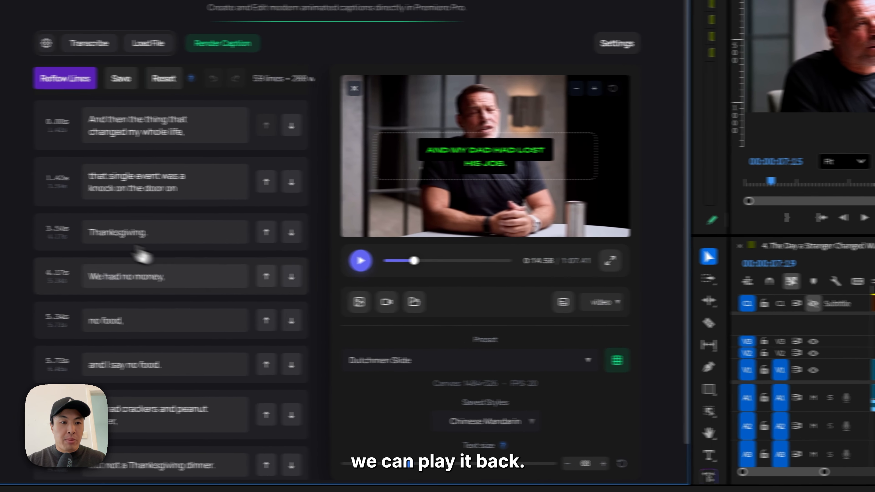
- Play back the captions from the "Thanksgiving." line and pause the preview
left_click(119, 235)
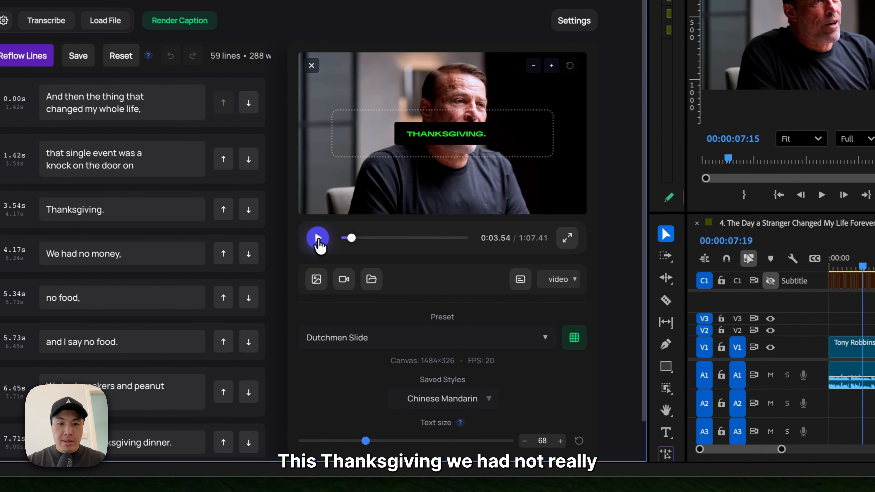
left_click(418, 262)
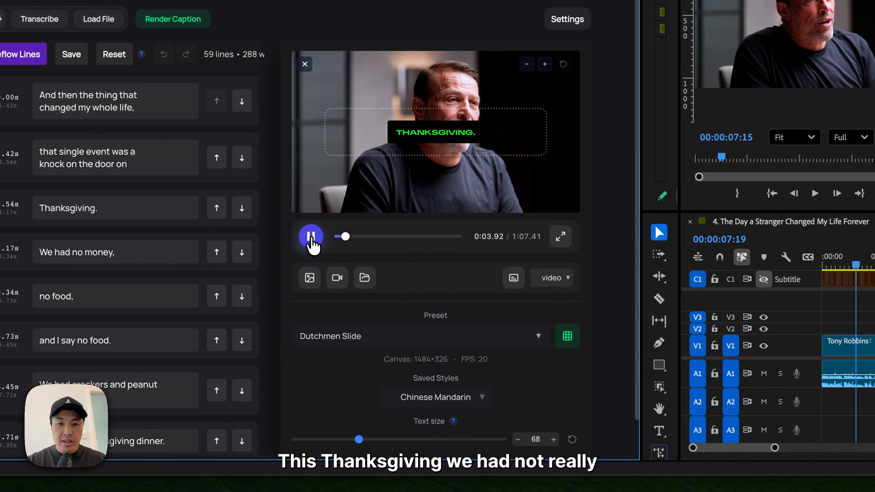
left_click(310, 237)
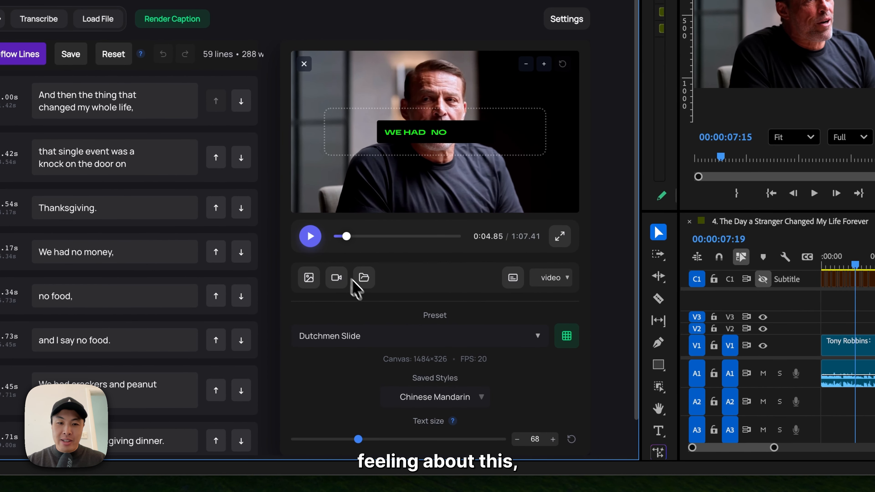
- Save the current caption style as a new preset named "Testing 1"
scroll(366, 290, "down", 1)
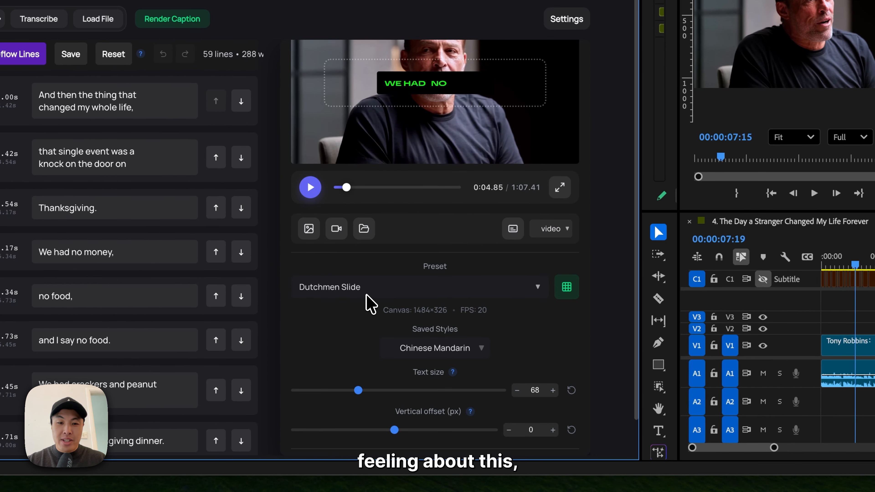
left_click(474, 356)
scroll(547, 336, "down", 1)
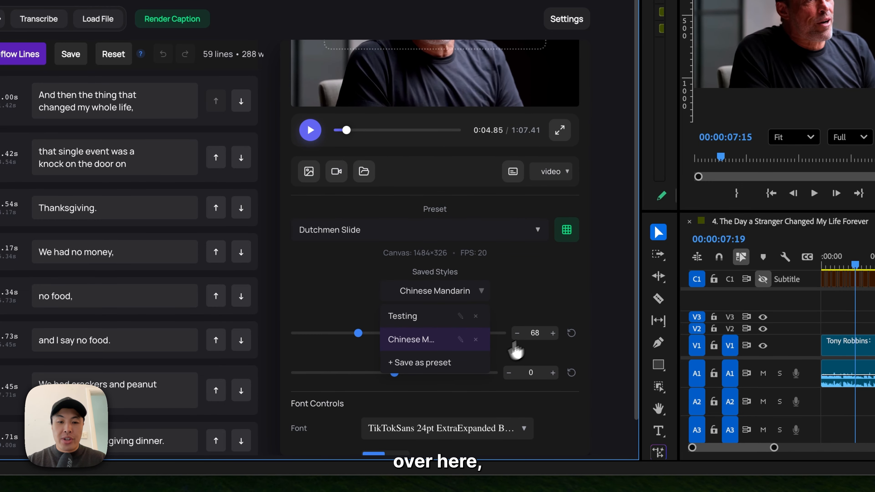
left_click(466, 367)
type("Testing 1")
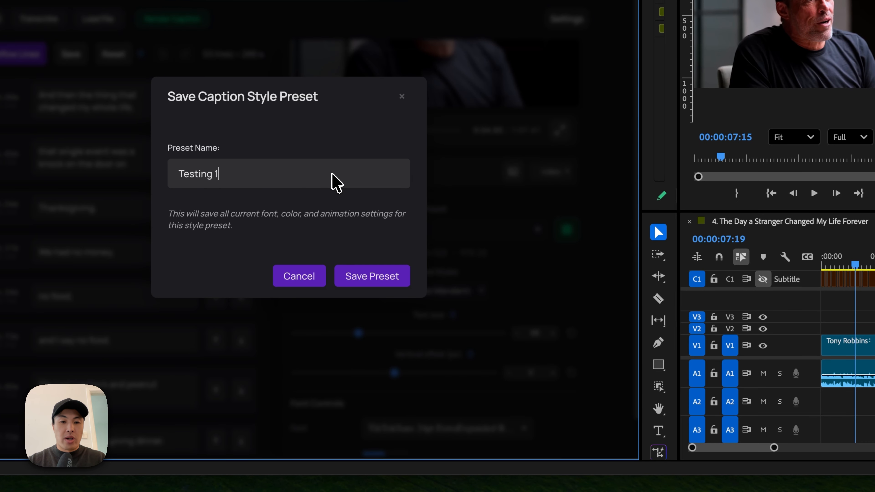
left_click(393, 276)
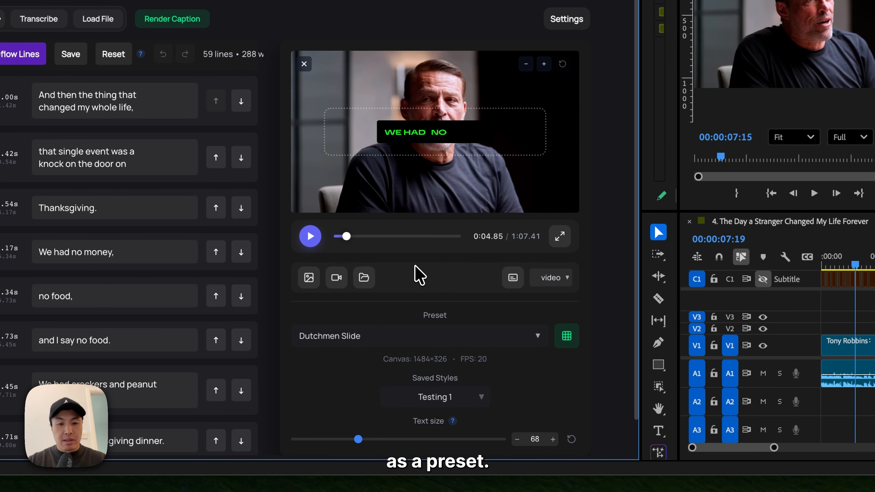
- Switch the caption preset to Karaoke (word highlight)
scroll(471, 317, "down", 2)
left_click(494, 287)
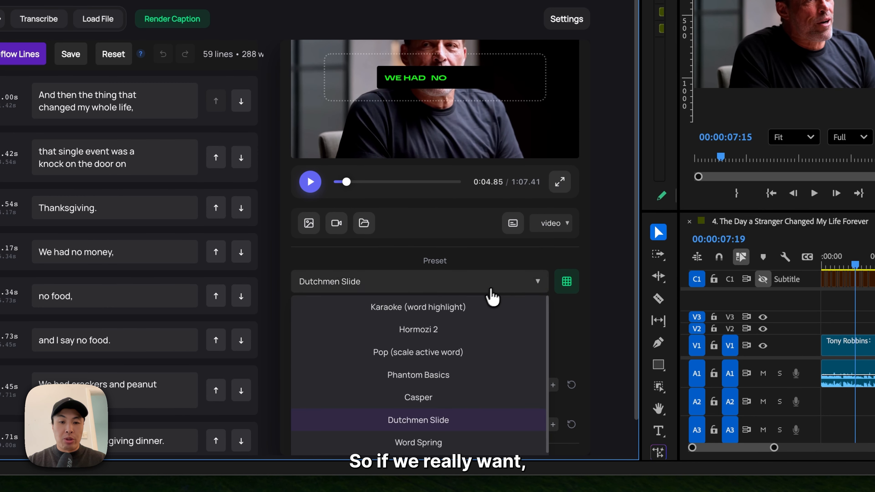
left_click(481, 307)
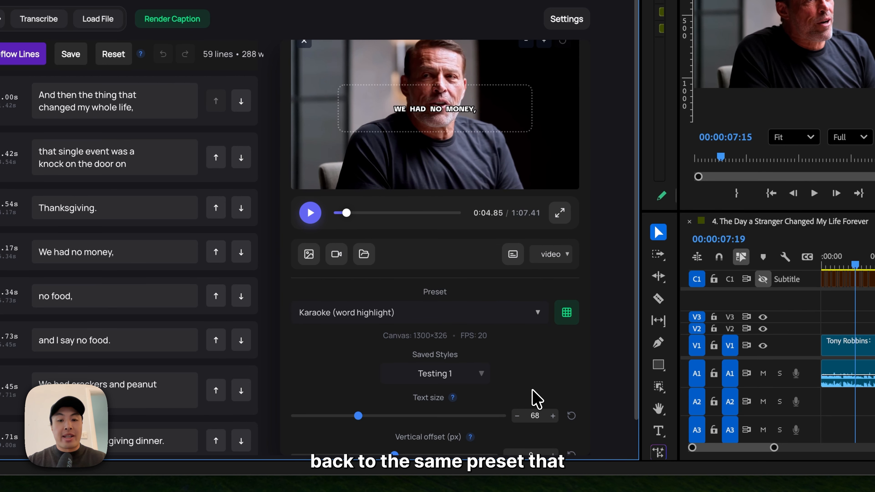
- Reapply the saved style "Testing 1" and play a short part of the captions
left_click(453, 374)
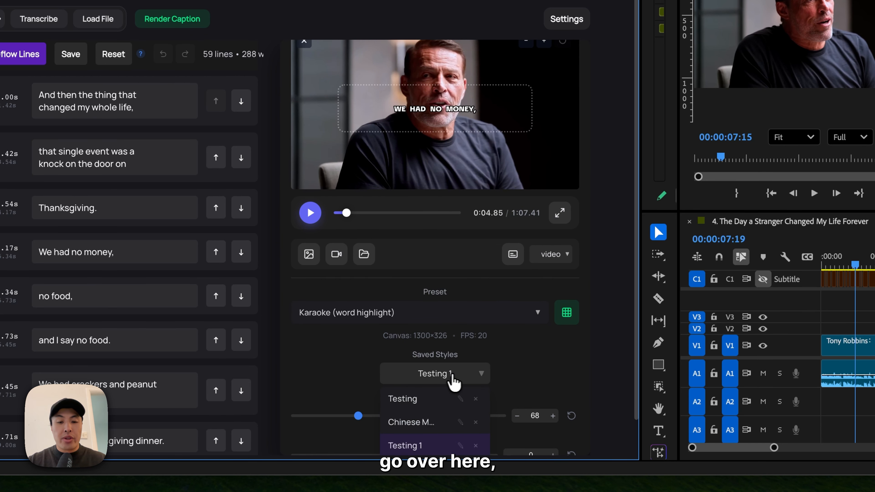
scroll(569, 371, "down", 3)
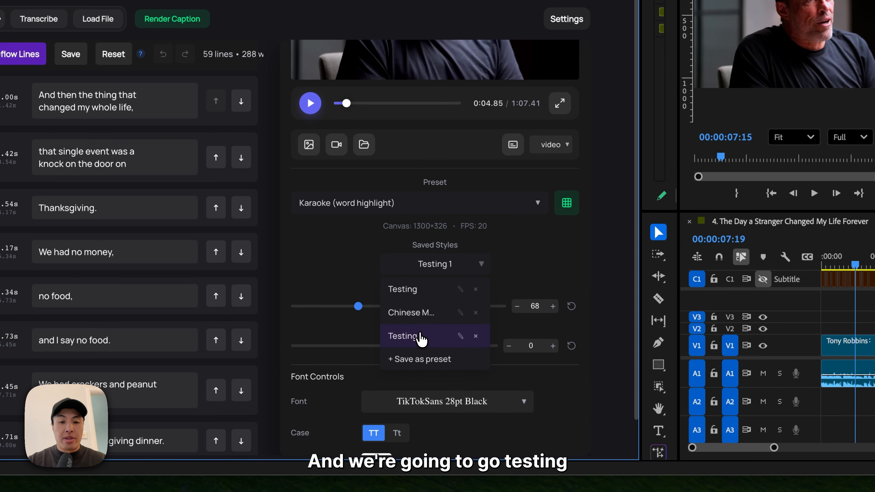
left_click(420, 337)
scroll(500, 291, "up", 4)
left_click(310, 236)
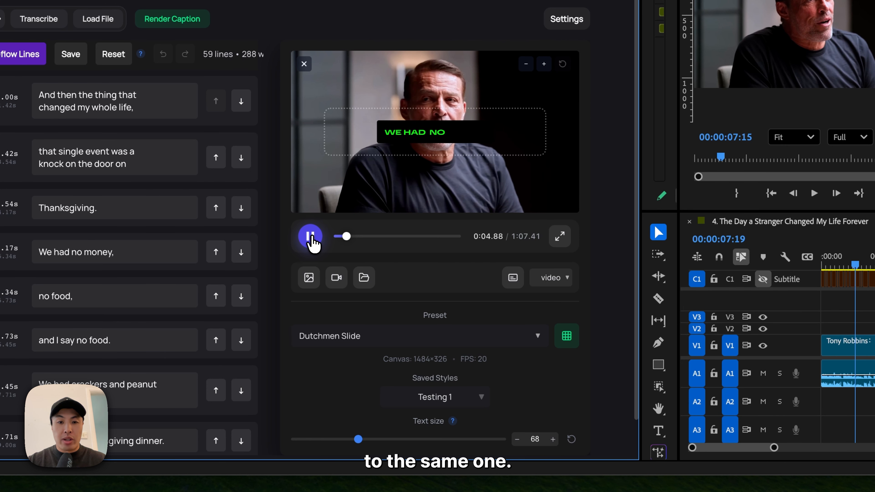
- Apply the Beast preset from the preset gallery and play back a short part of the captions
left_click(567, 336)
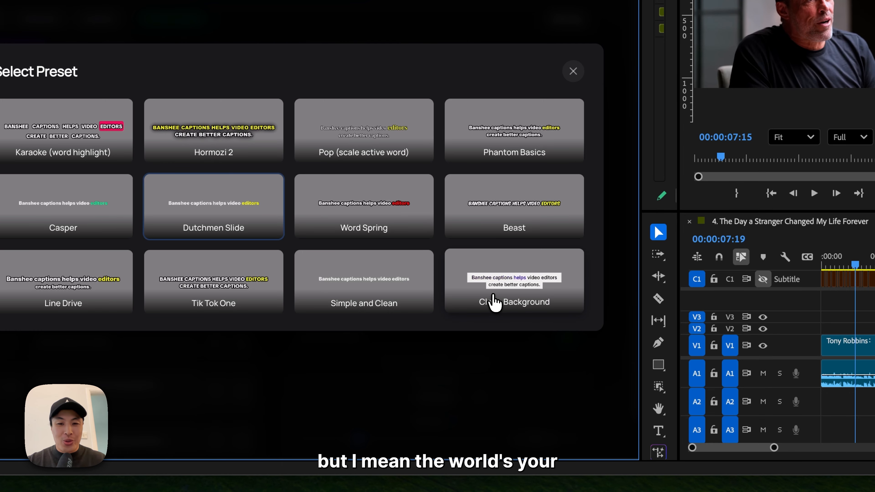
left_click(553, 202)
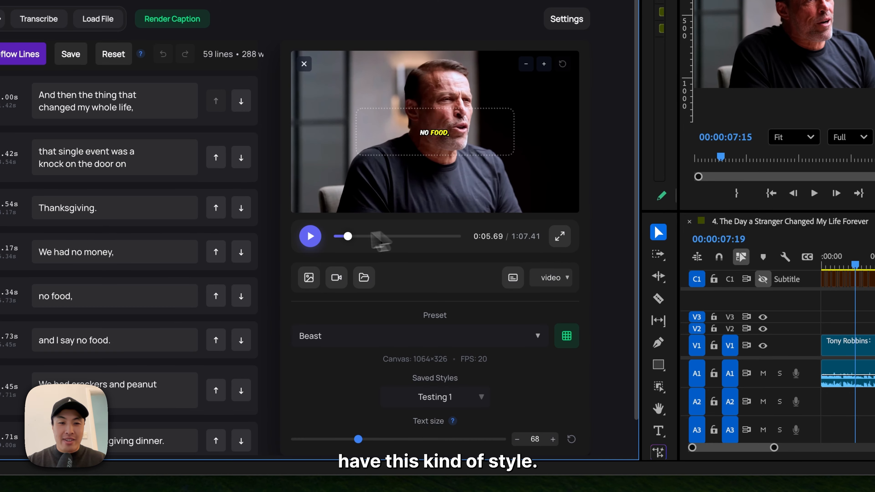
left_click(311, 236)
key("space")
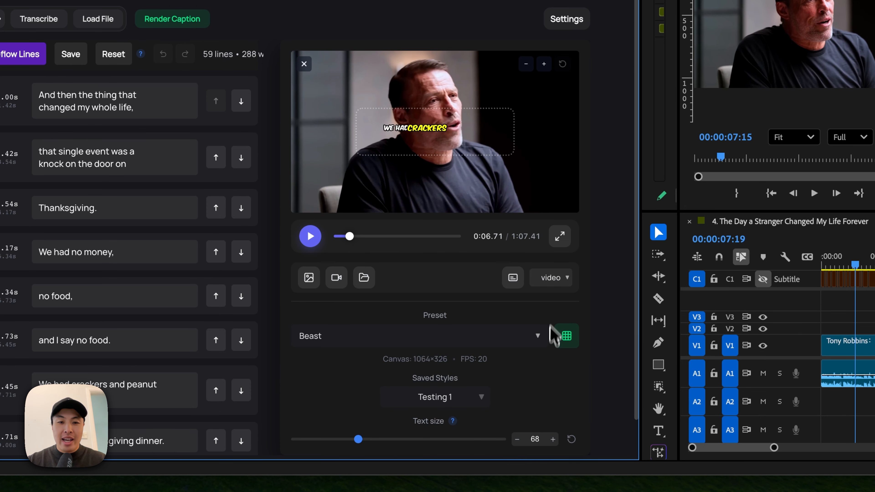
- Set the captions' vertical offset to 310 px in the caption editing mode, preview the result and leave the mode
scroll(533, 377, "down", 3)
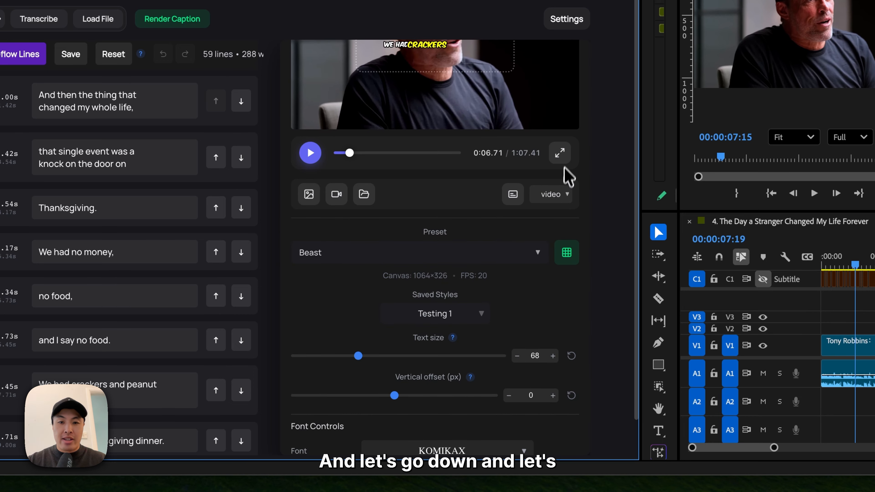
left_click(560, 158)
scroll(351, 310, "down", 1)
left_click_drag(246, 377, 268, 382)
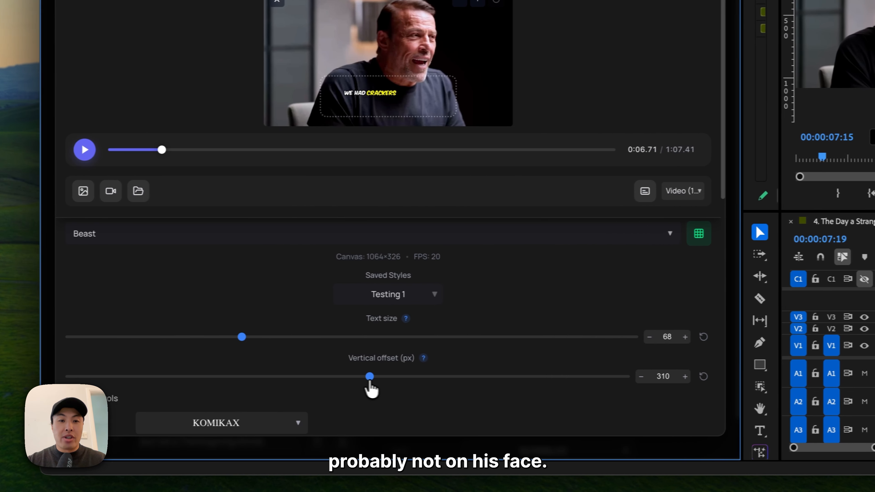
left_click(86, 151)
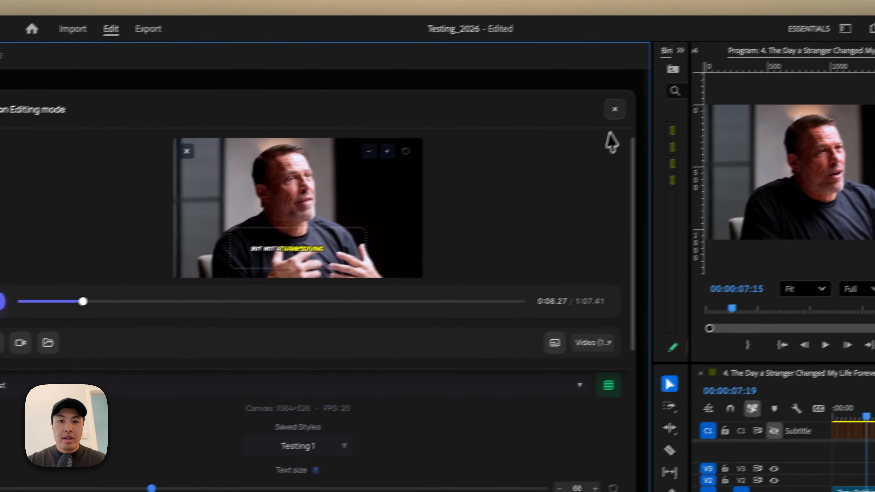
left_click(615, 109)
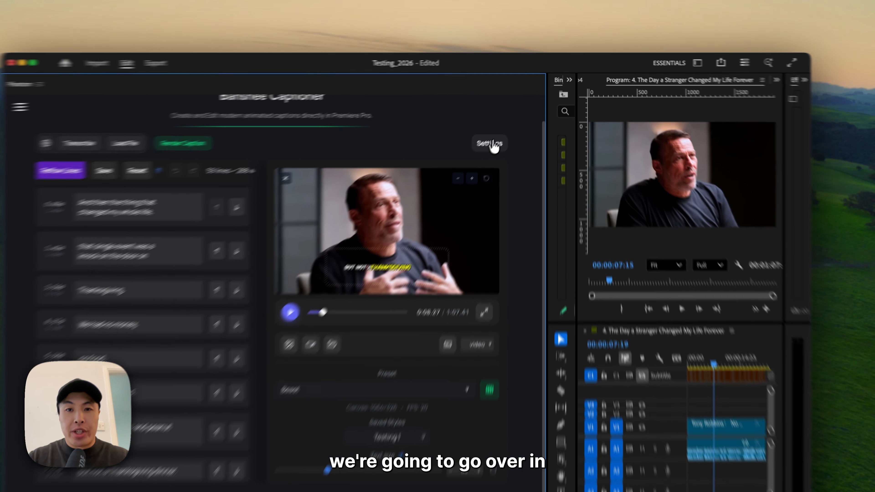
- Open the export settings, try a frame rate of 60 FPS and set it back to 20
left_click(506, 126)
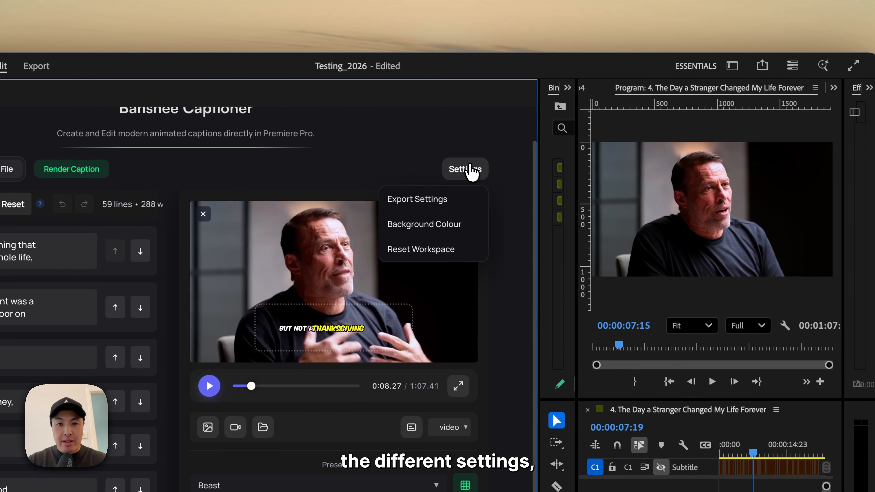
left_click(446, 200)
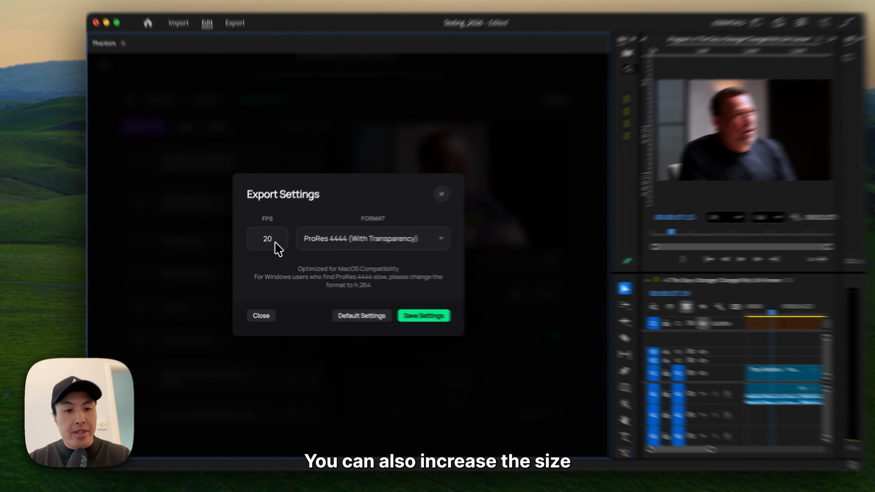
double_click(267, 246)
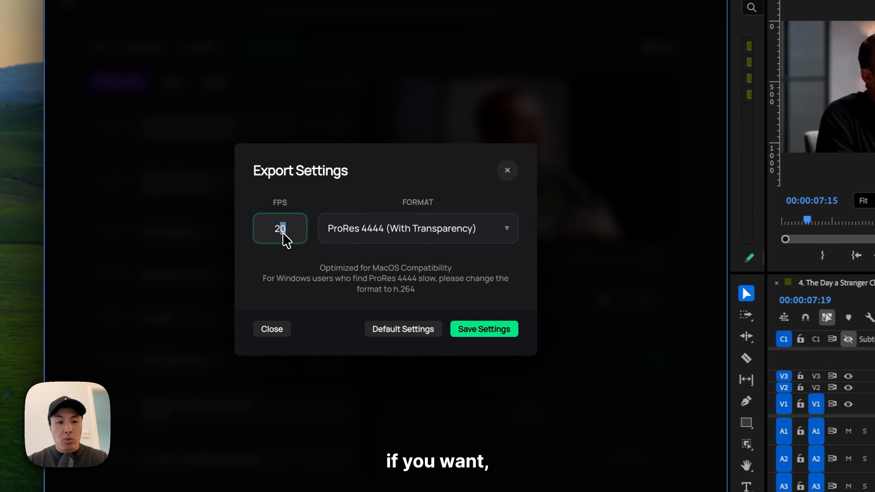
type("60")
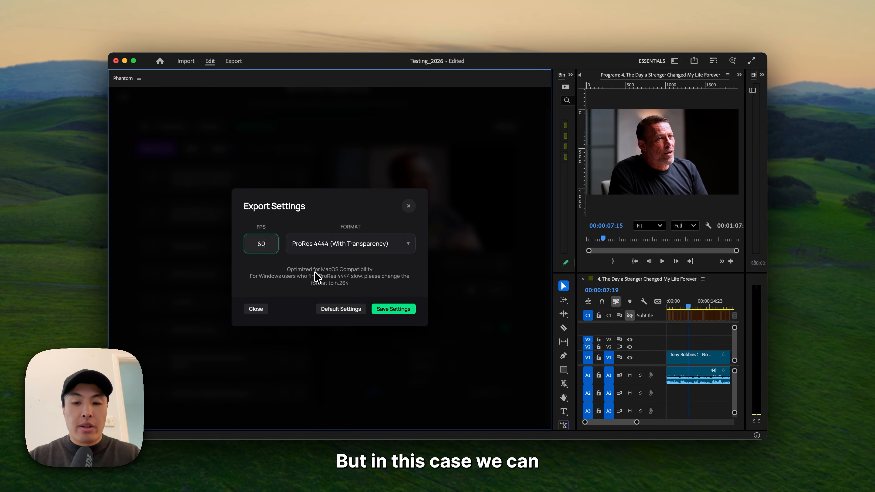
key("BackSpace")
type("20")
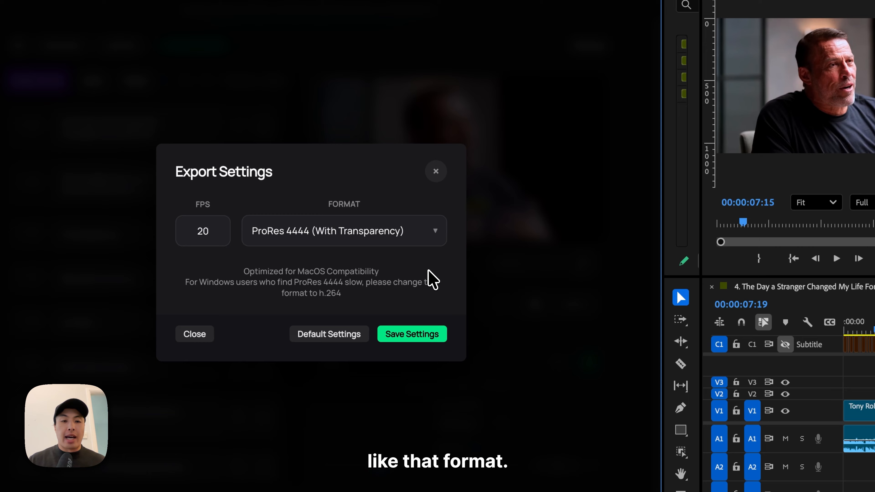
- Compare the export formats by switching between H.264 MP4 (Ultra Key) and ProRes 4444 (With Transparency)
left_click(425, 235)
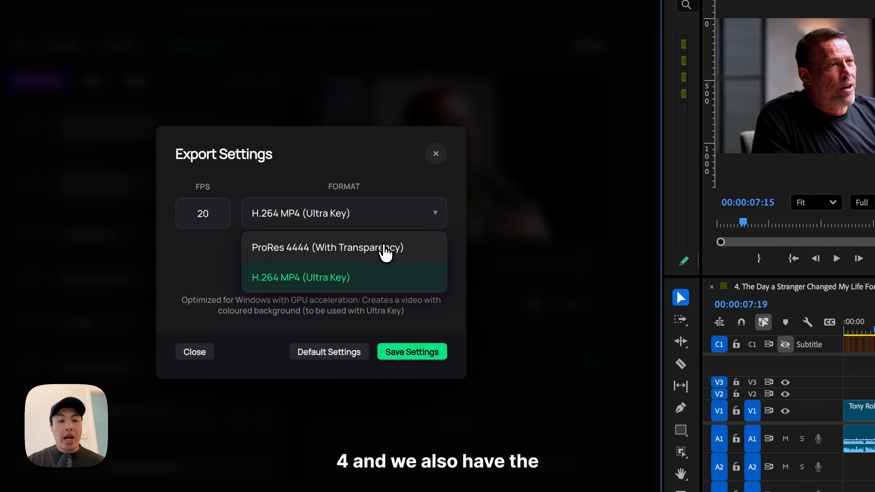
left_click(368, 282)
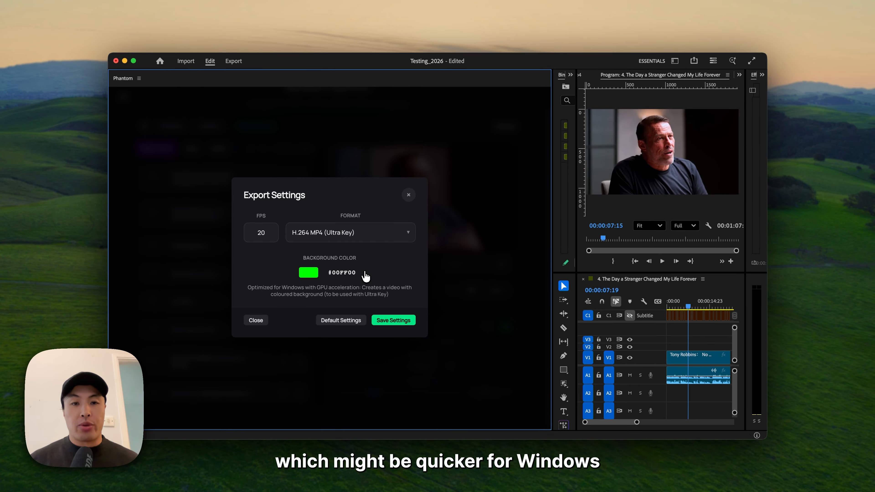
left_click(393, 242)
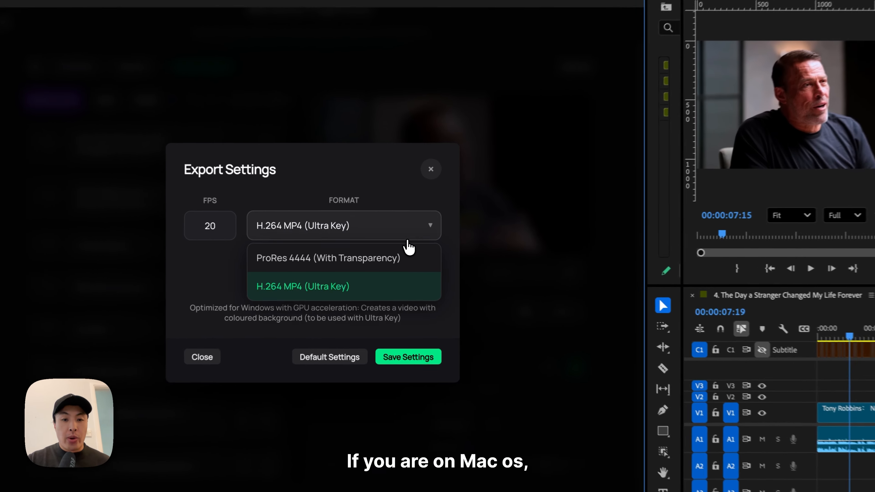
left_click(396, 258)
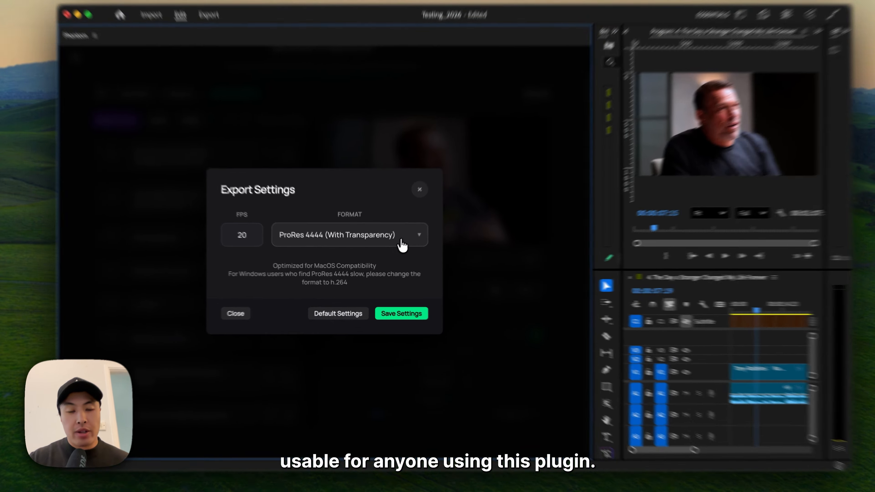
left_click(393, 250)
left_click(370, 287)
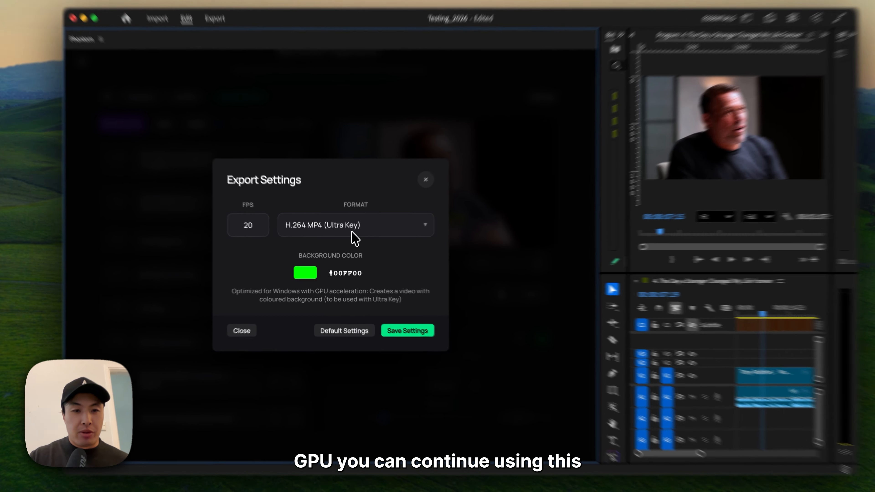
left_click(351, 232)
left_click(350, 257)
- Set the export format to H.264 MP4 (Ultra Key), try a blue background colour and choose magenta (#ff00ff)
left_click(373, 233)
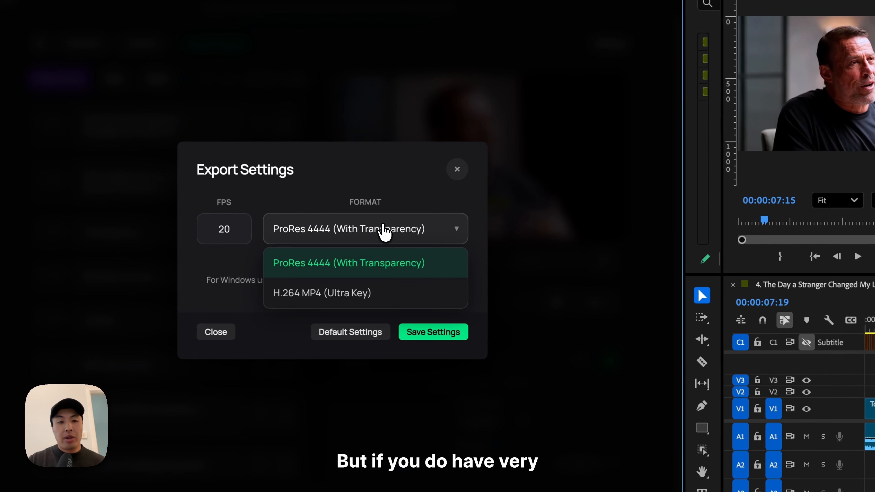
left_click(376, 285)
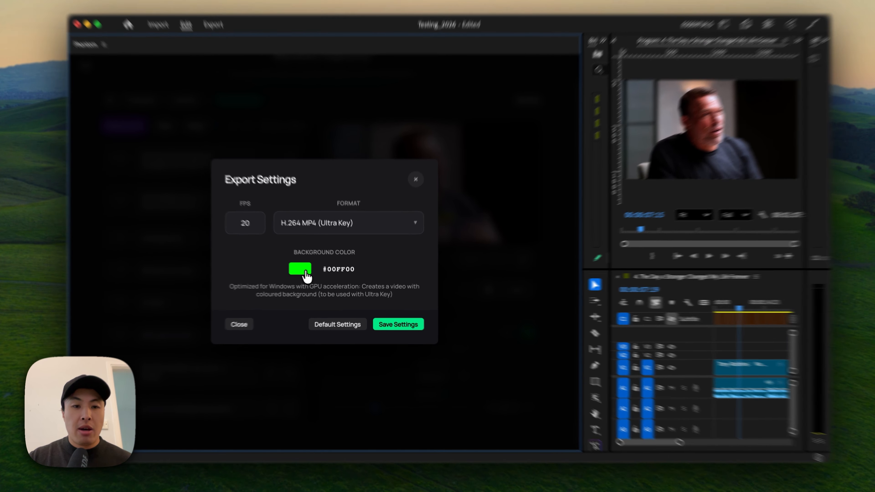
left_click(312, 274)
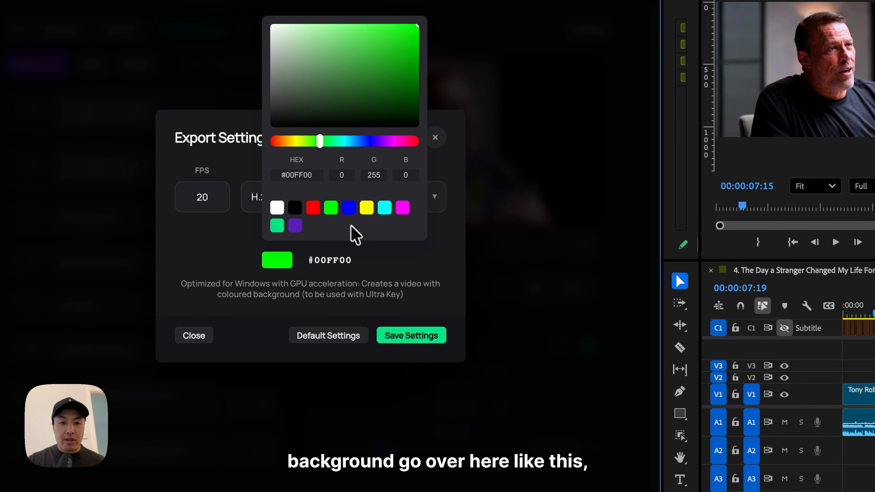
left_click(349, 208)
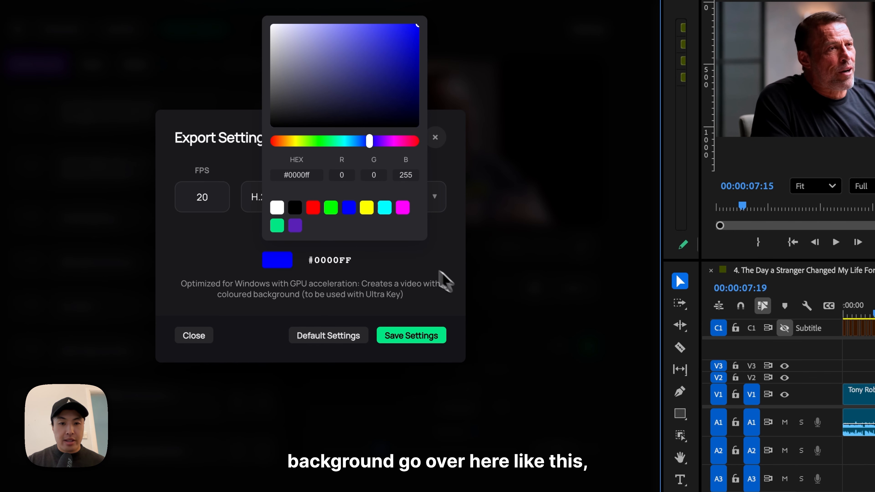
left_click(402, 207)
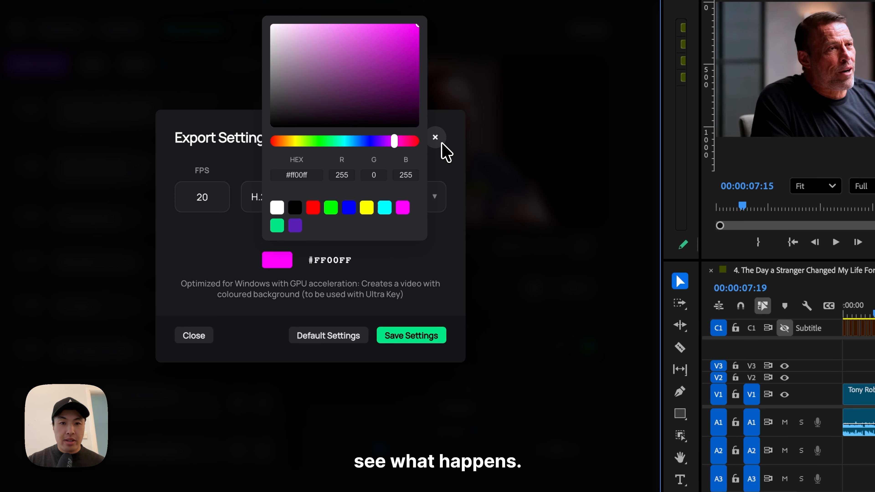
- Save the export settings and render the Beast captions onto the timeline
left_click(411, 335)
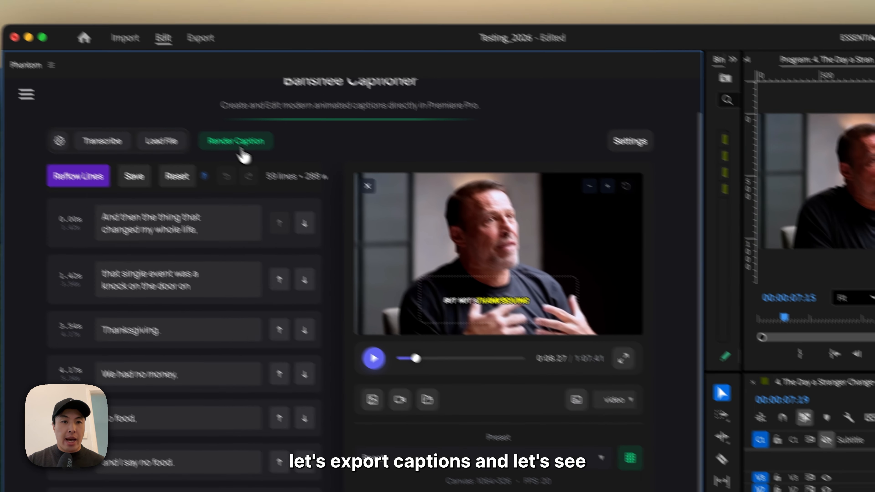
left_click(243, 148)
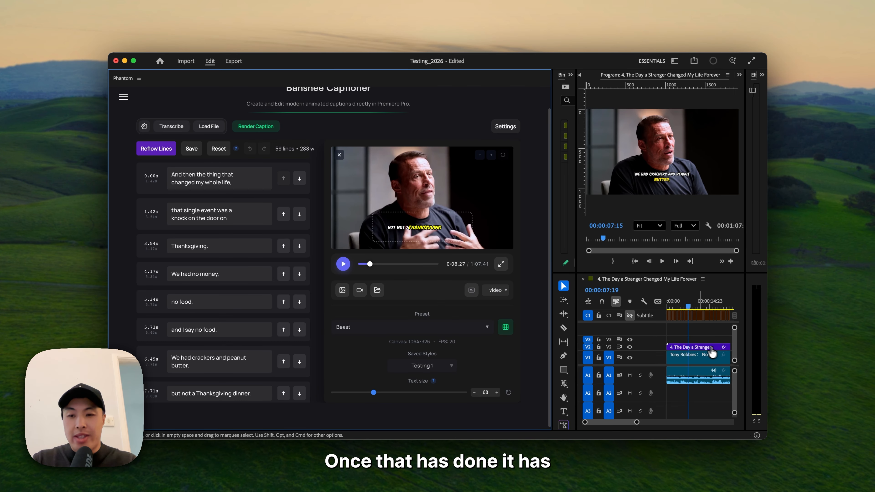
- Enlarge the Program monitor to play back the rendered Beast captions, and restore the layout
left_click(685, 81)
key("grave")
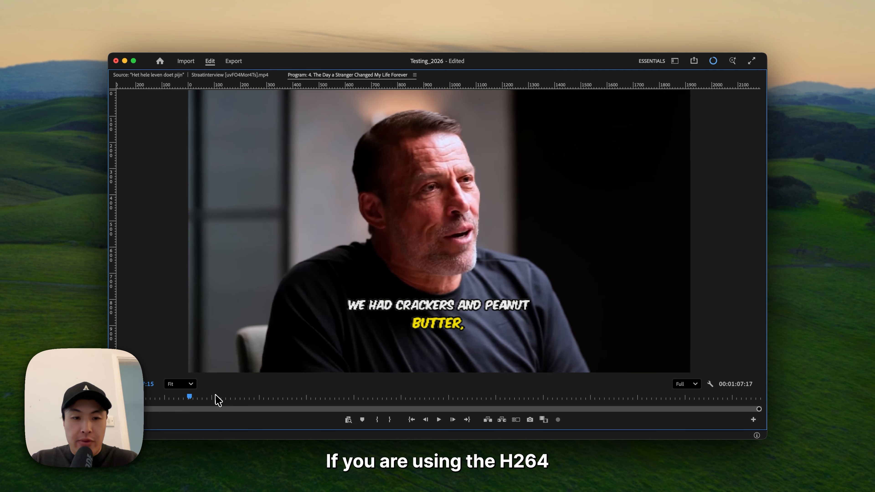
key("space")
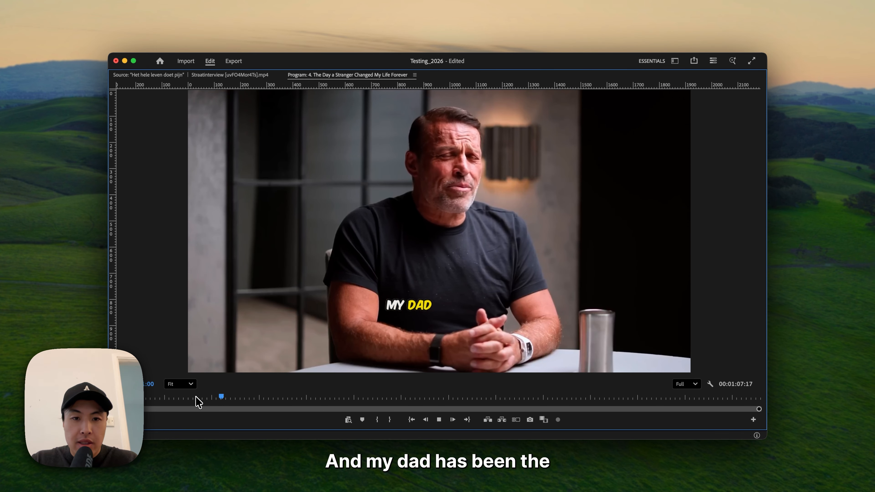
key("space")
key("grave")
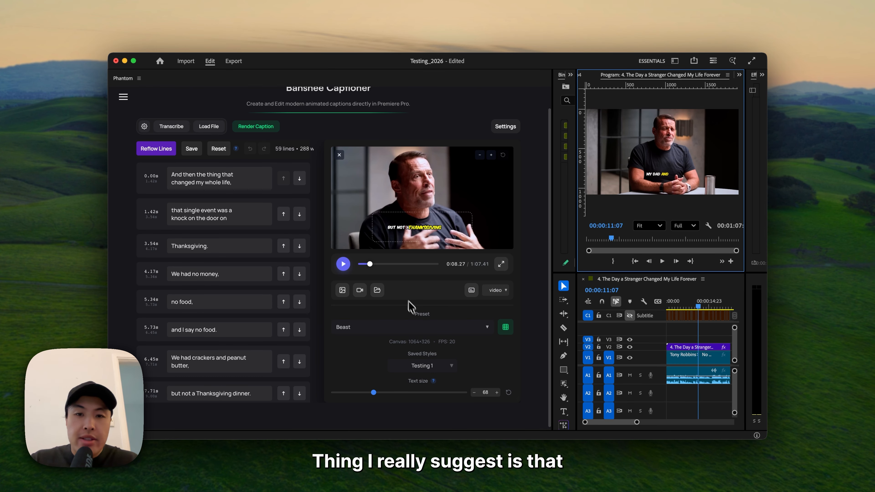
- Change the export format to ProRes 4444 (With Transparency) and save the export settings
left_click(509, 125)
left_click(495, 148)
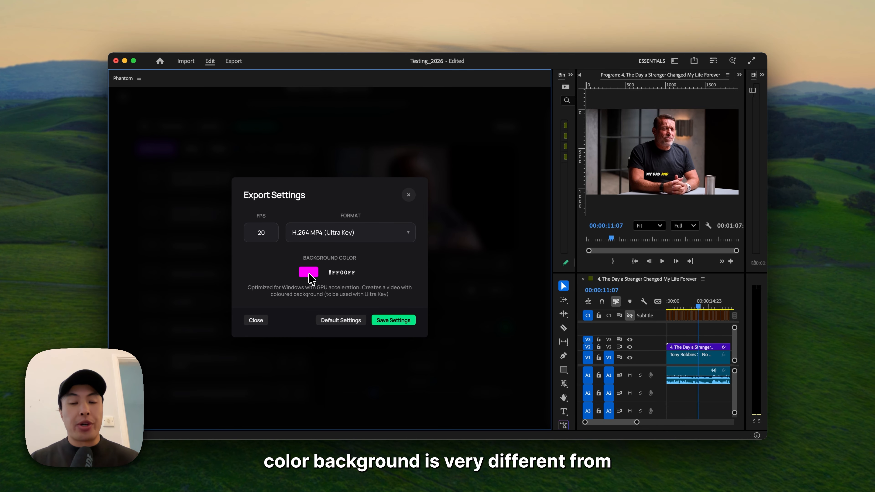
left_click(368, 236)
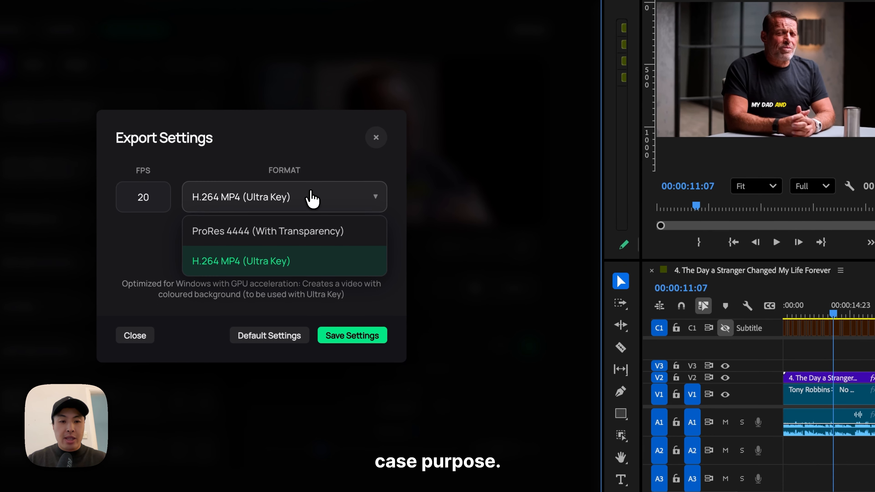
left_click(306, 240)
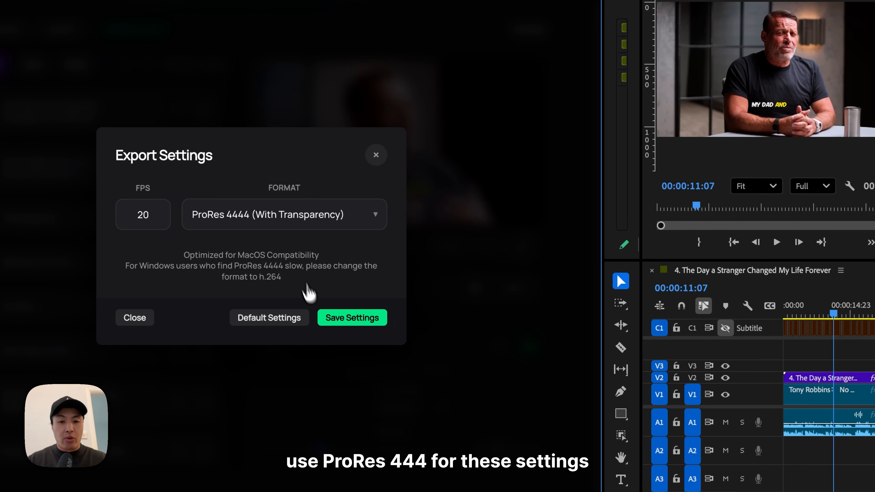
left_click(365, 327)
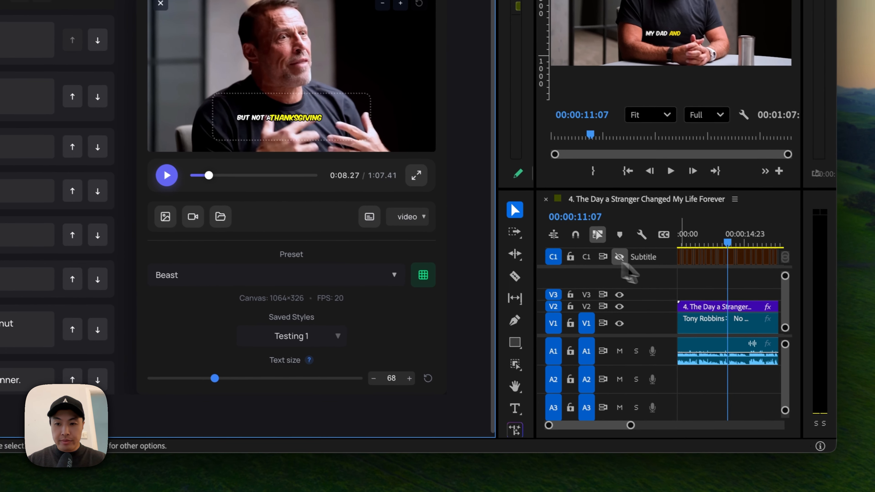
- Replace the rendered caption clip on track V2 with a new render using the Tik Tok One preset
left_click(713, 310)
key("Delete")
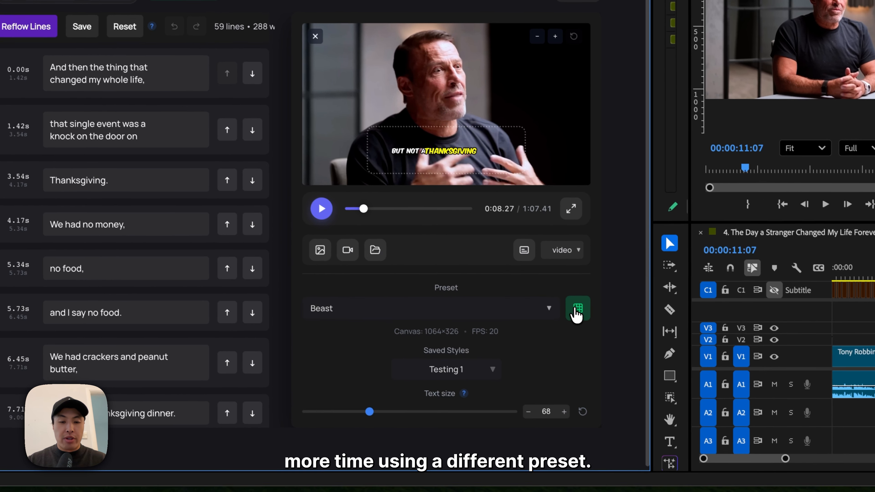
left_click(577, 313)
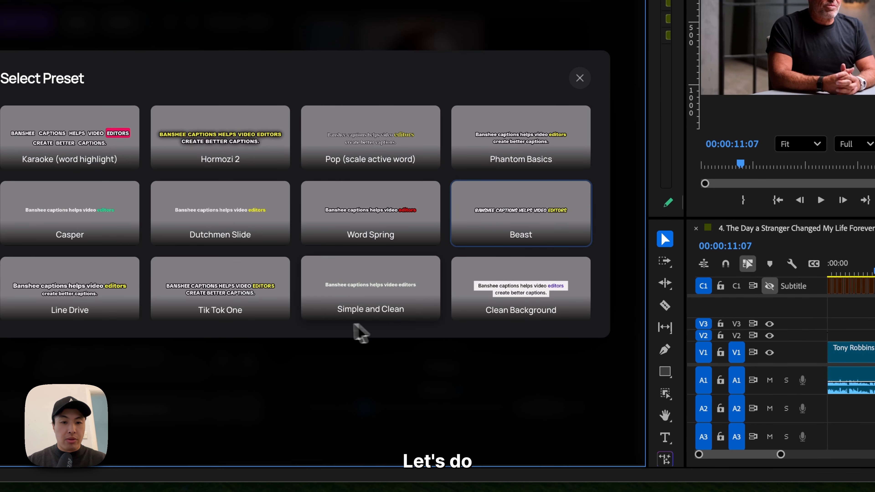
left_click(254, 307)
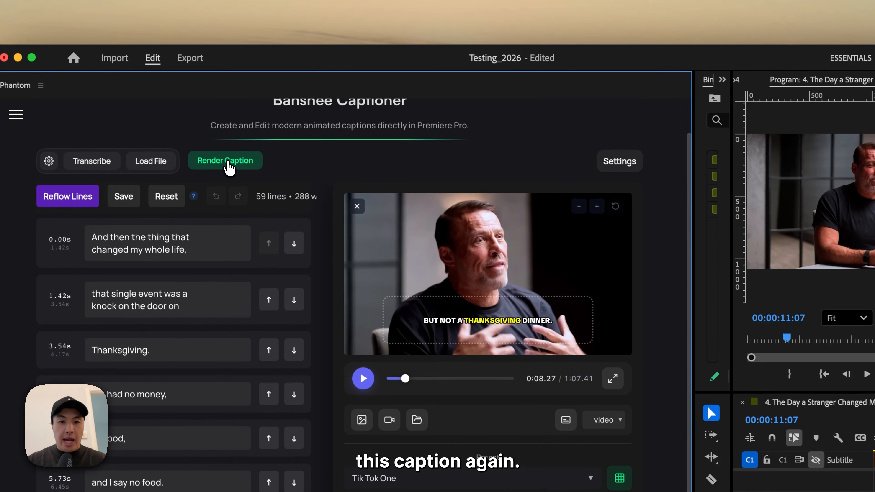
left_click(228, 166)
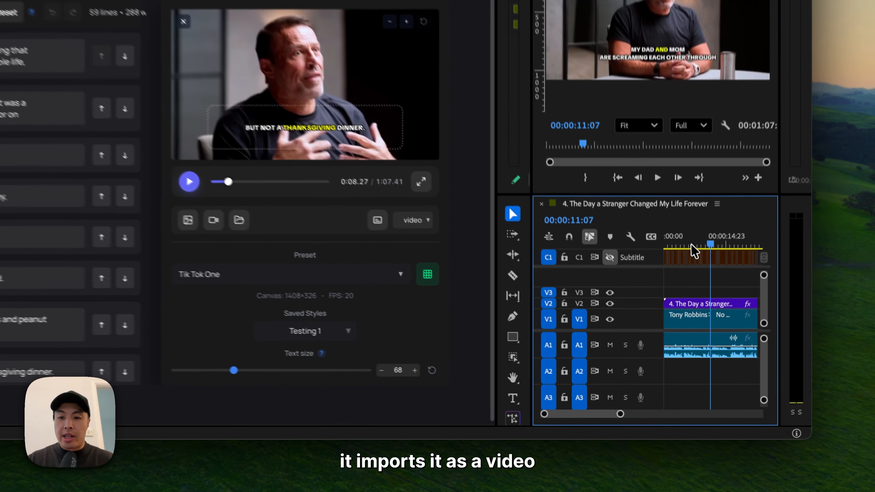
- Play back the Tik Tok One captions from near the sequence start in the enlarged Program monitor, and restore the layout
left_click(680, 307)
left_click_drag(637, 422, 677, 412)
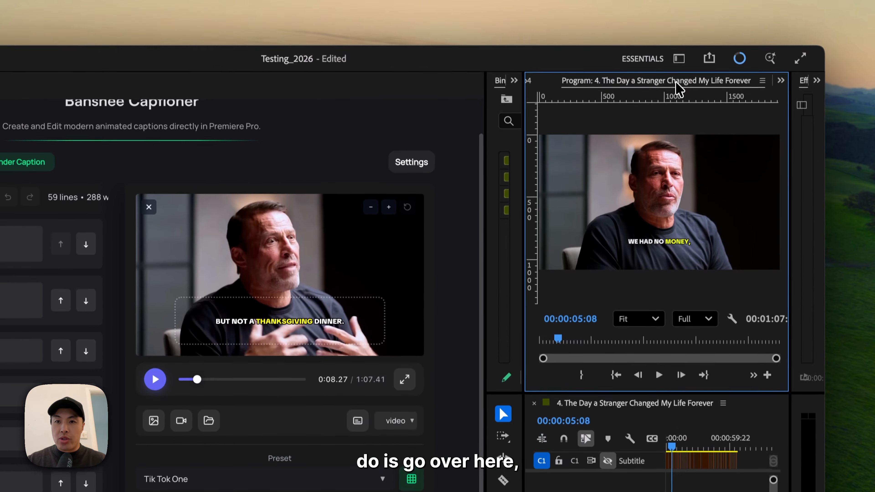
double_click(675, 88)
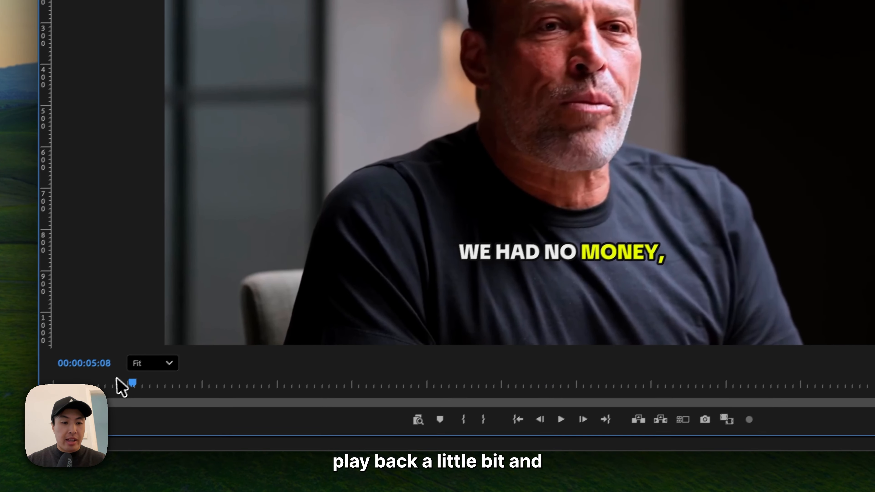
left_click_drag(121, 385, 81, 388)
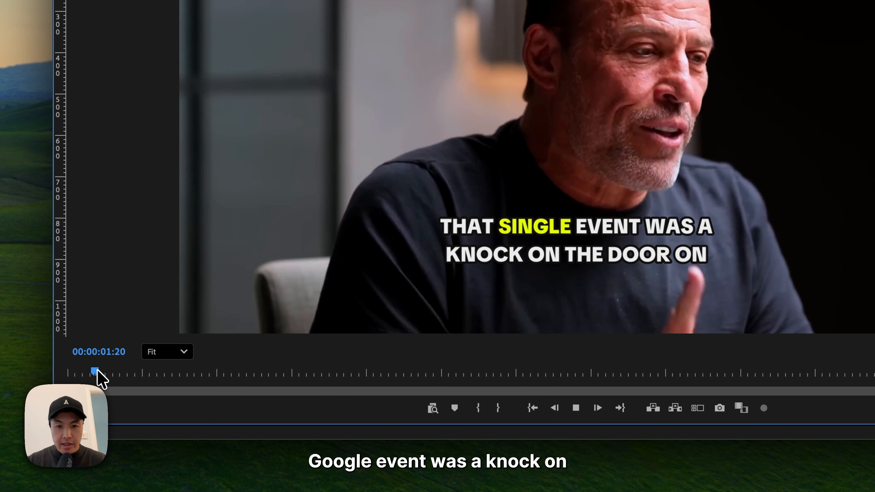
key("space")
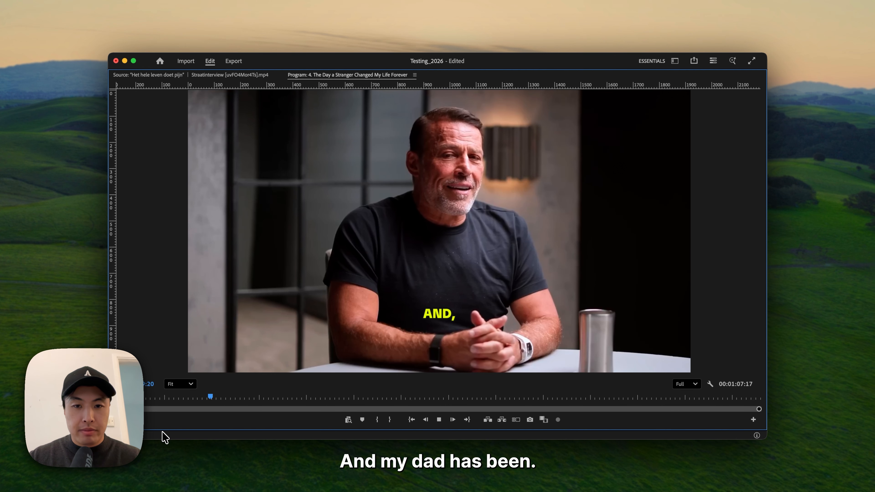
key("space")
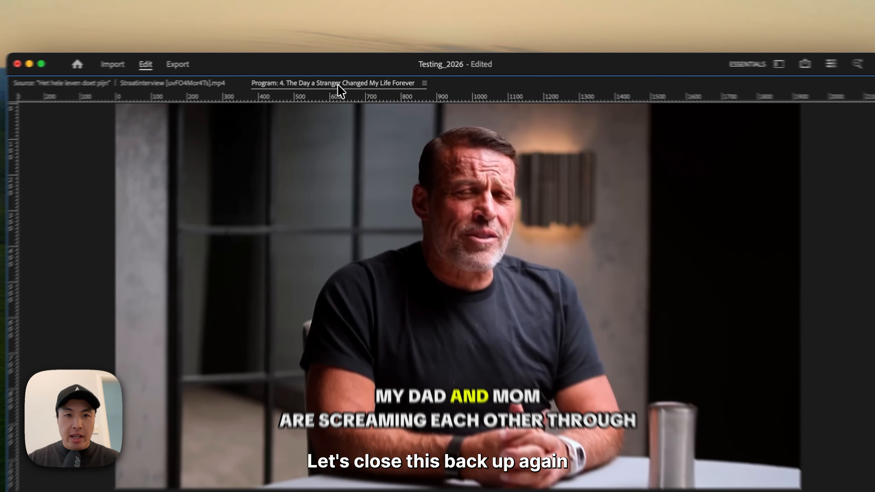
double_click(350, 76)
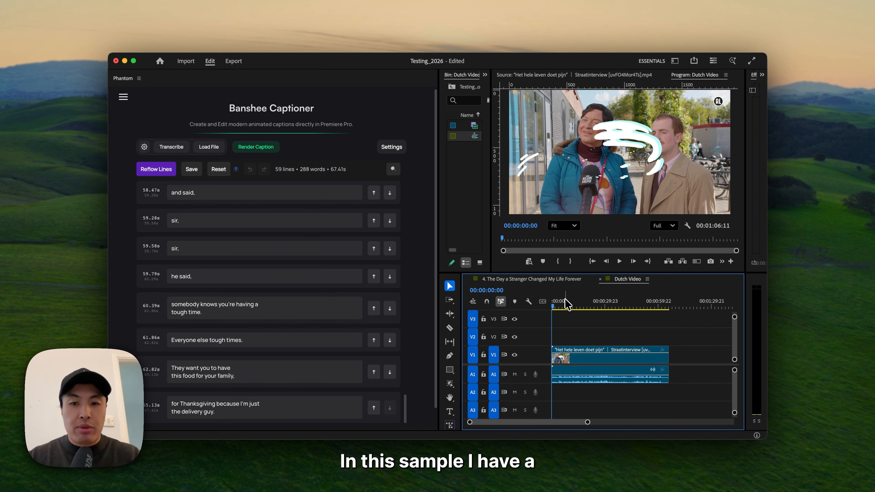
- Look through the start of the Dutch Video sequence and choose AssemblyAI (Cloud) as the transcription model
left_click(570, 305)
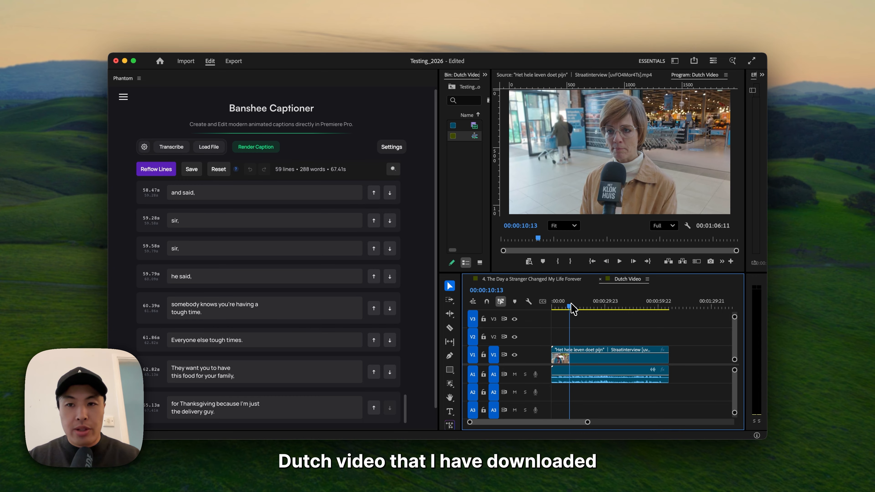
left_click_drag(570, 306, 574, 306)
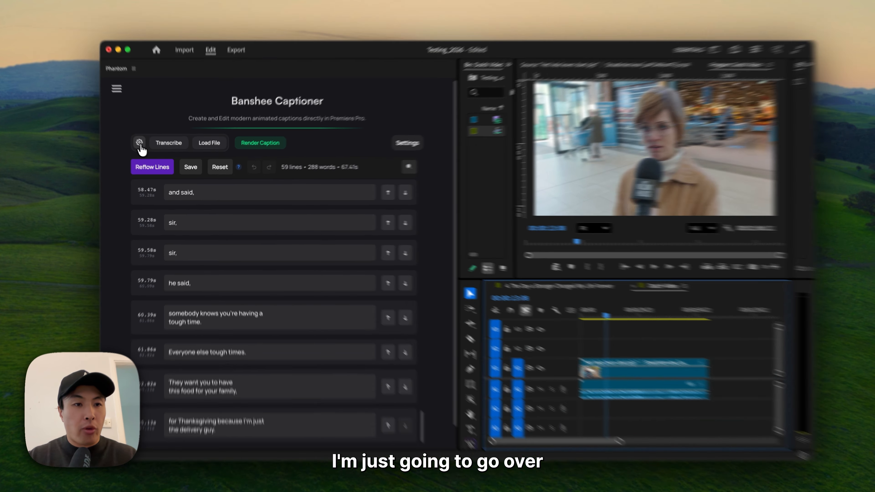
left_click(144, 147)
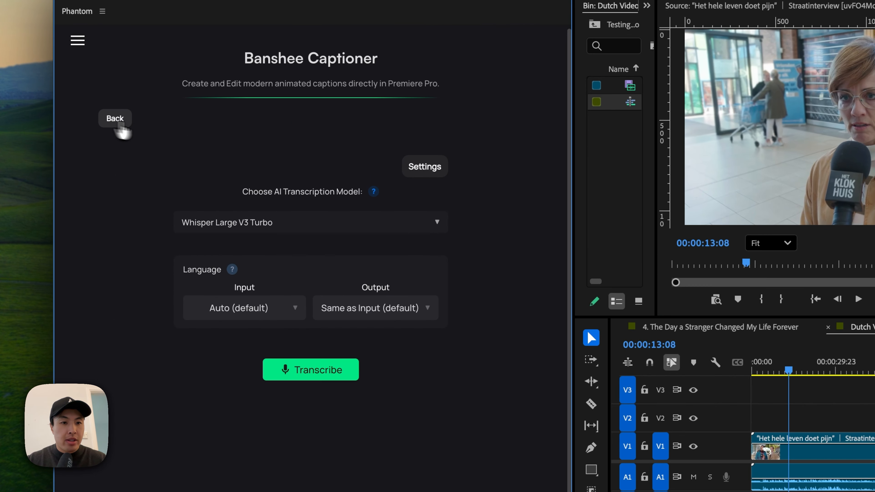
left_click(354, 229)
scroll(370, 342, "down", 3)
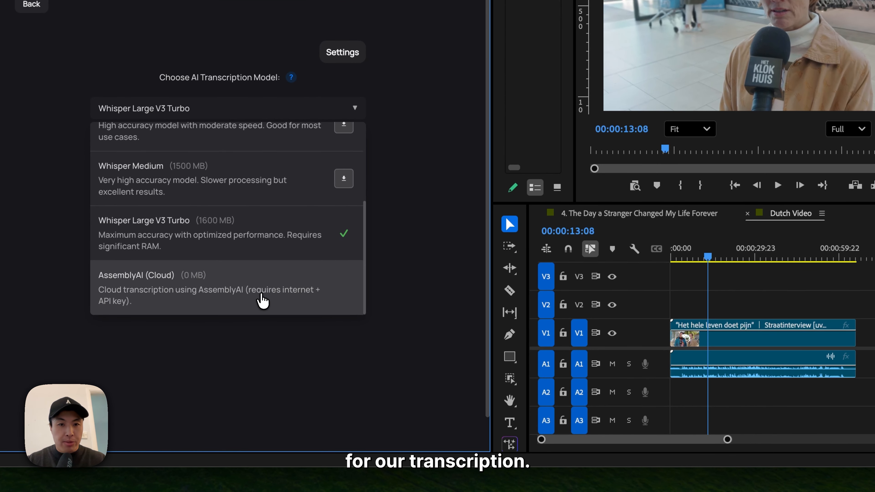
left_click(262, 301)
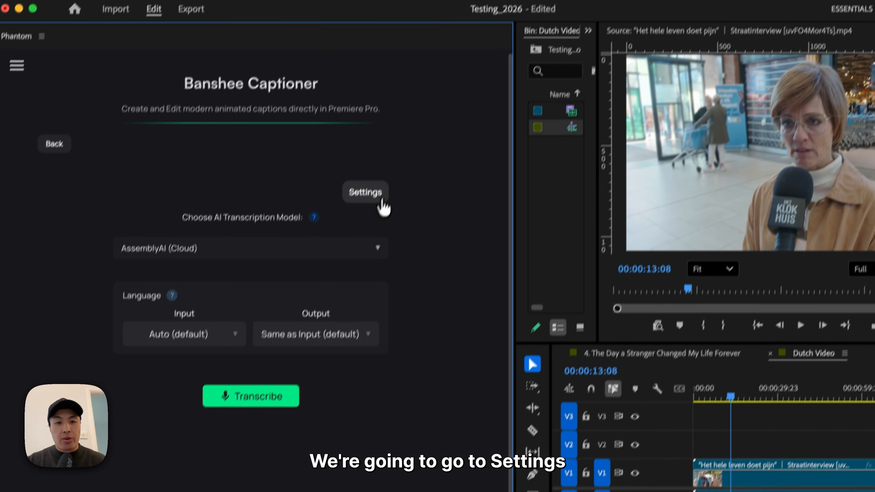
- Save the AssemblyAI API key in the transcription settings and transcribe the Dutch Video sequence
left_click(381, 202)
left_click(343, 223)
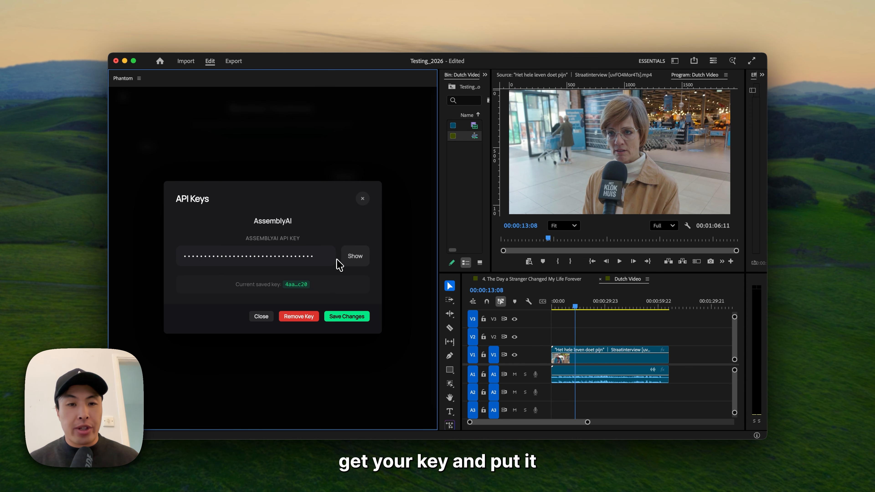
left_click(360, 316)
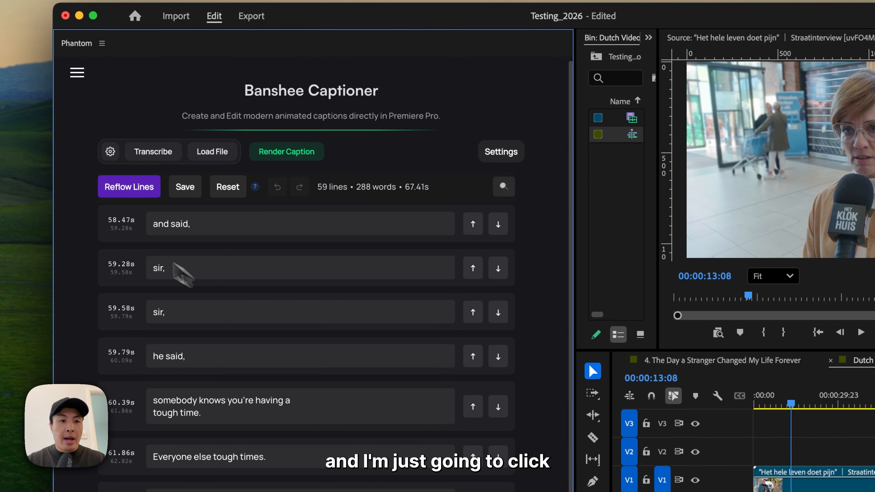
left_click(166, 163)
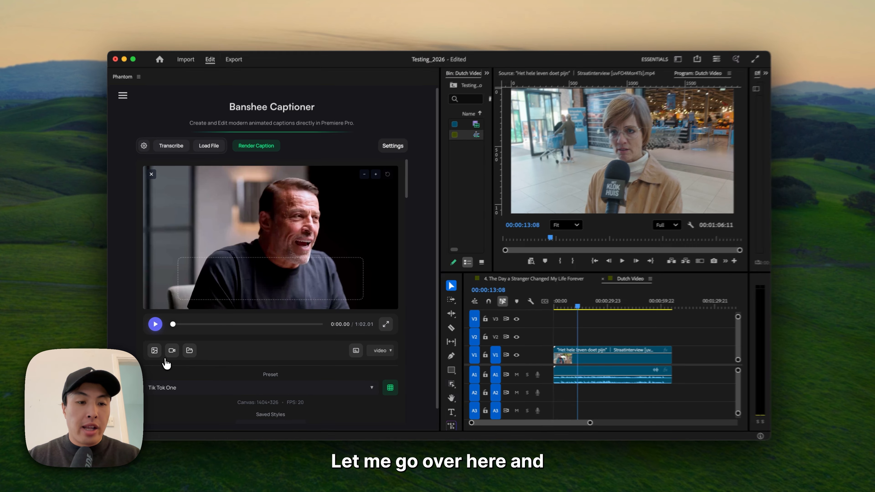
- Capture the current sequence frame as the preview background and play the Dutch captions from the first line
left_click(155, 351)
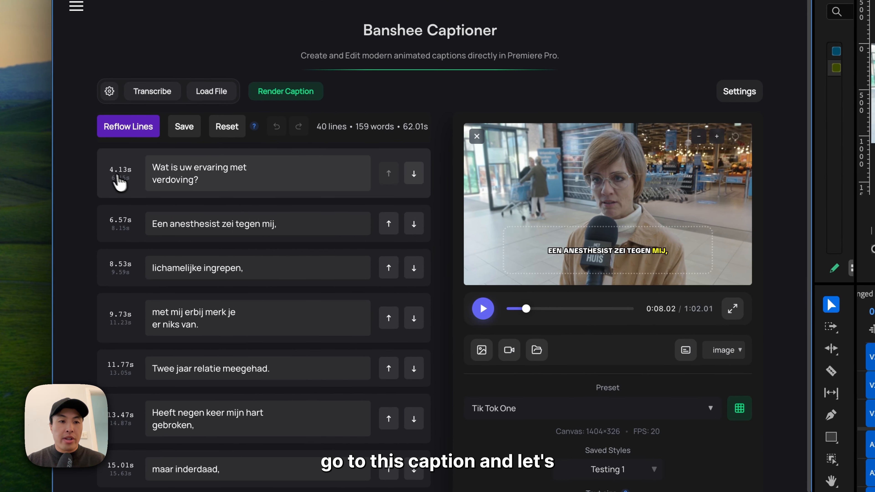
left_click(481, 312)
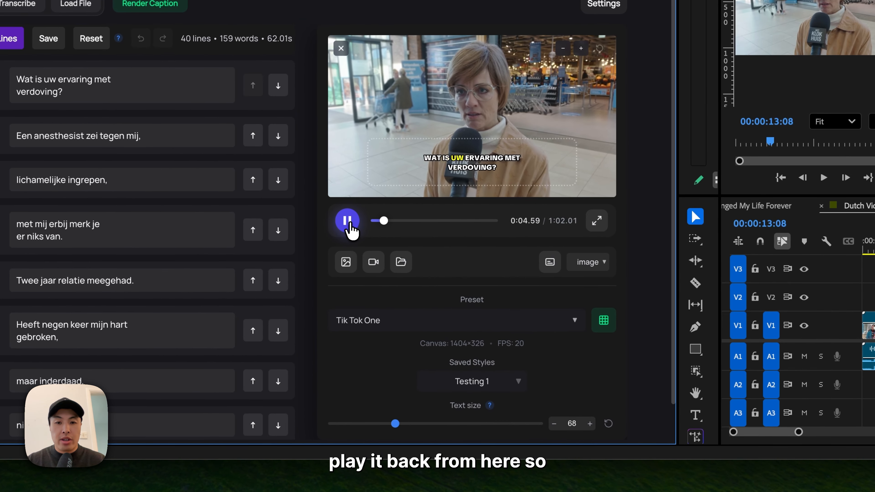
left_click(483, 314)
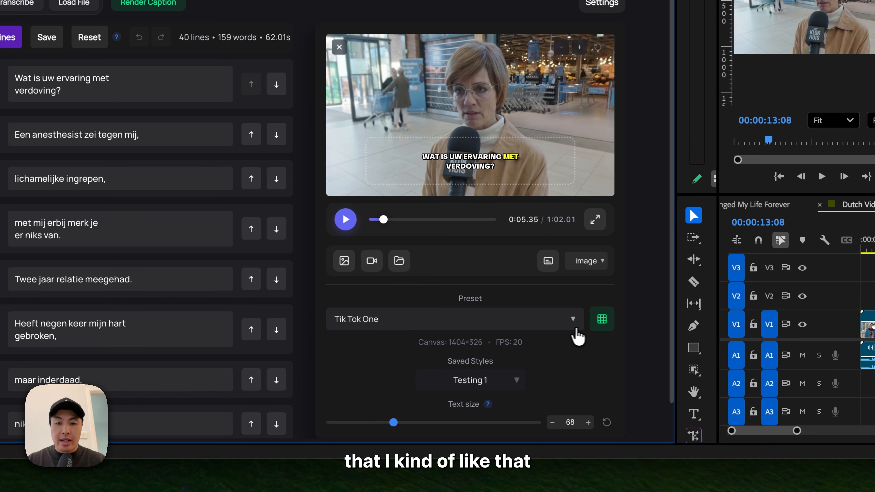
- Apply the Casper preset to the Dutch captions and render them onto the timeline
left_click(600, 324)
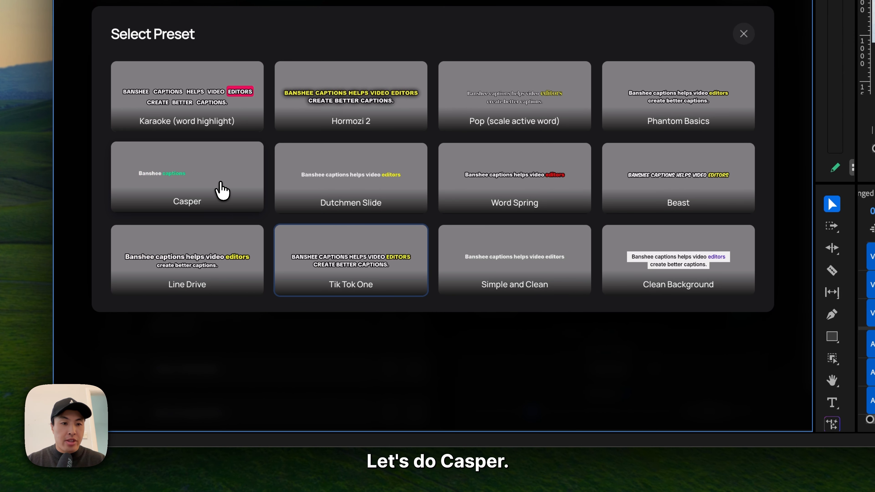
left_click(221, 189)
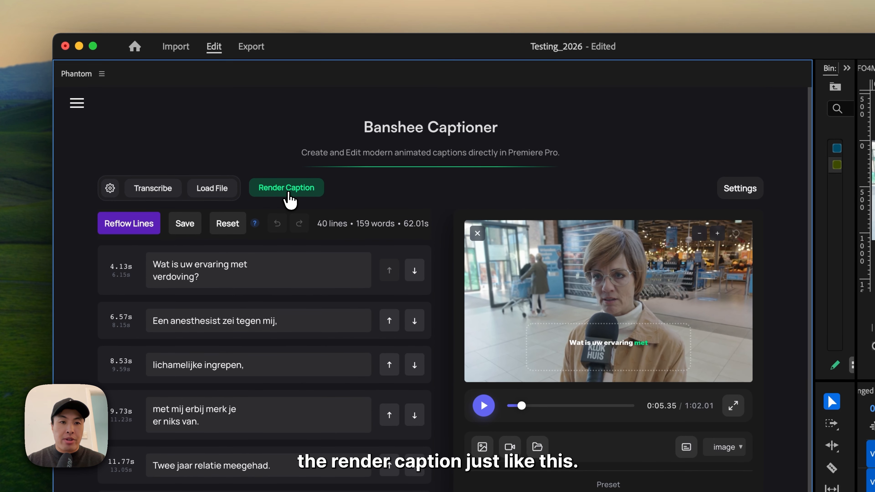
left_click(288, 195)
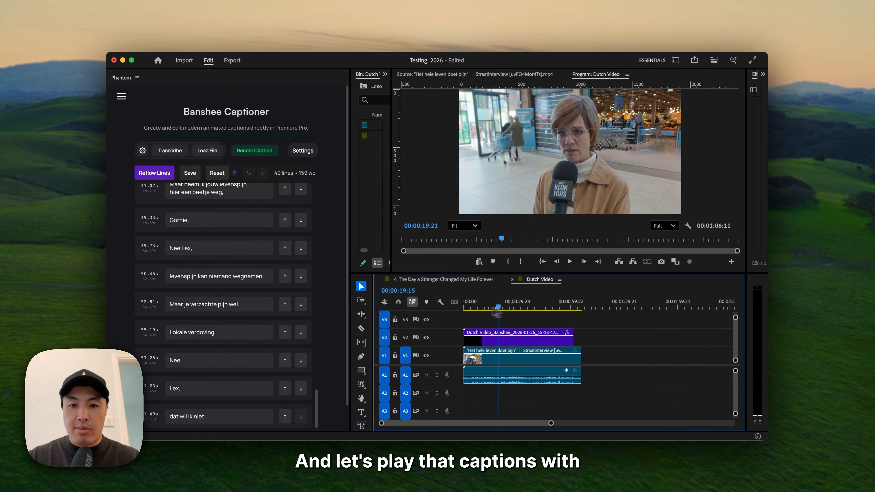
- Play back the Dutch Video sequence with its rendered captions from about 8 seconds in
left_click(461, 308)
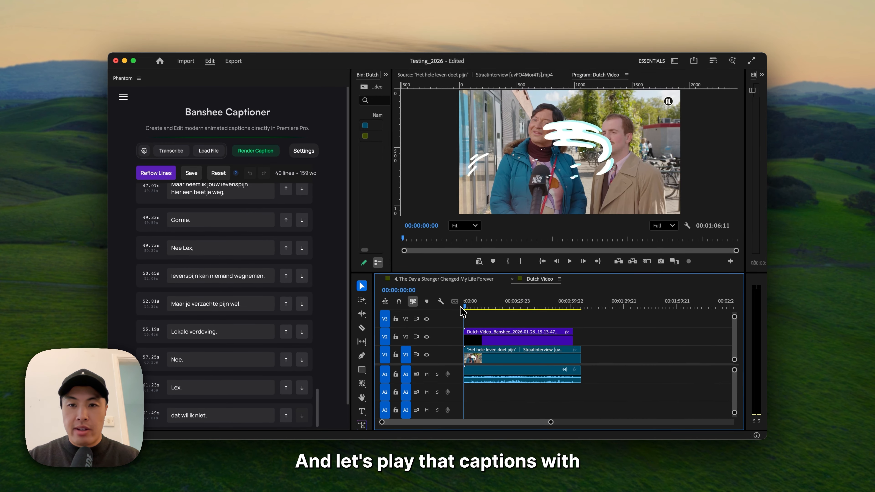
left_click(478, 308)
key("space")
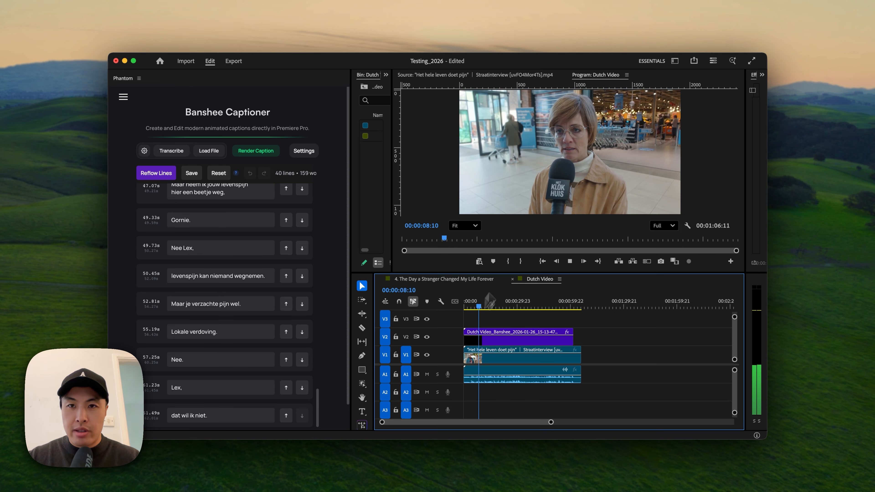
- Maximize the program monitor and watch the Dutch Video sequence with its rendered captions
left_click(606, 79)
key("grave")
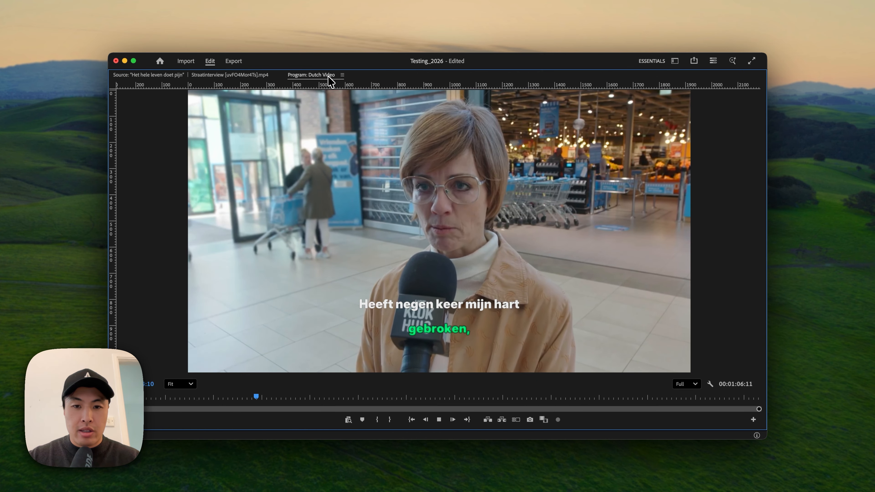
key("space")
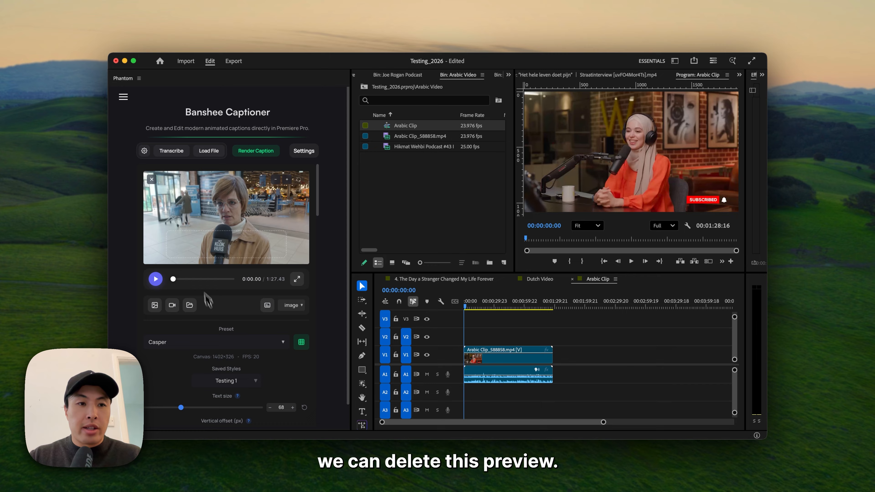
- Replace the caption preview background with a still frame from the Arabic Clip sequence
left_click(152, 179)
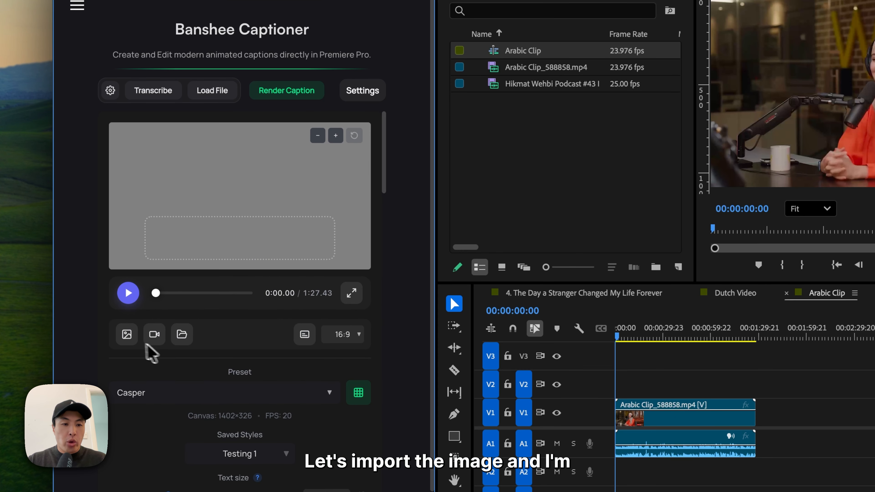
left_click(127, 335)
- Apply the Word Spring preset to the Arabic captions and render them onto the timeline
left_click(358, 392)
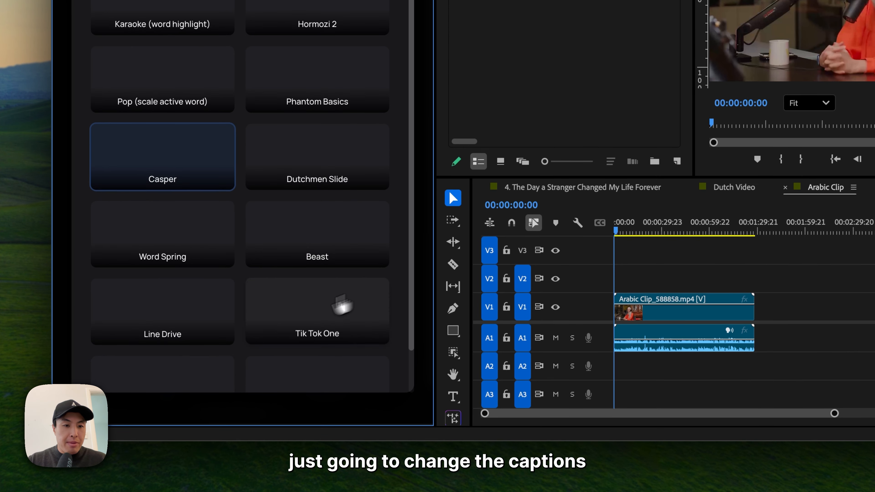
left_click(190, 256)
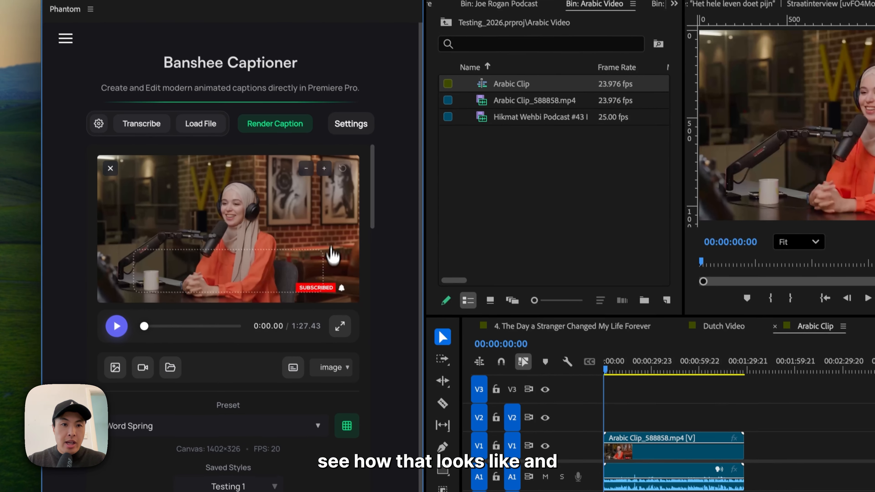
left_click(293, 128)
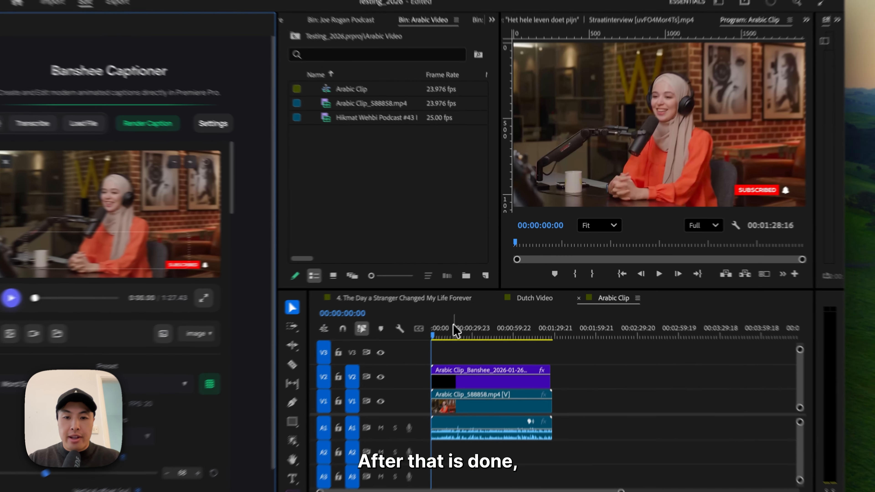
- Play back the Arabic Clip sequence with its rendered captions from the beginning
left_click_drag(479, 298, 440, 299)
key("space")
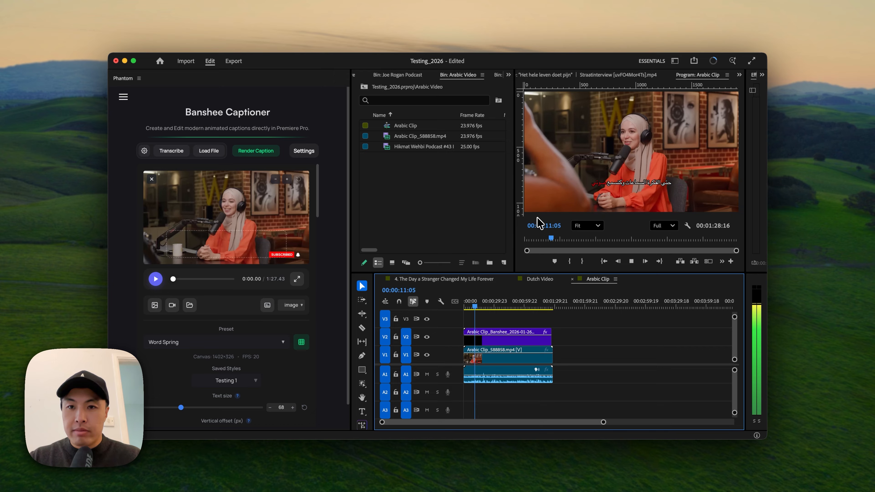
key("space")
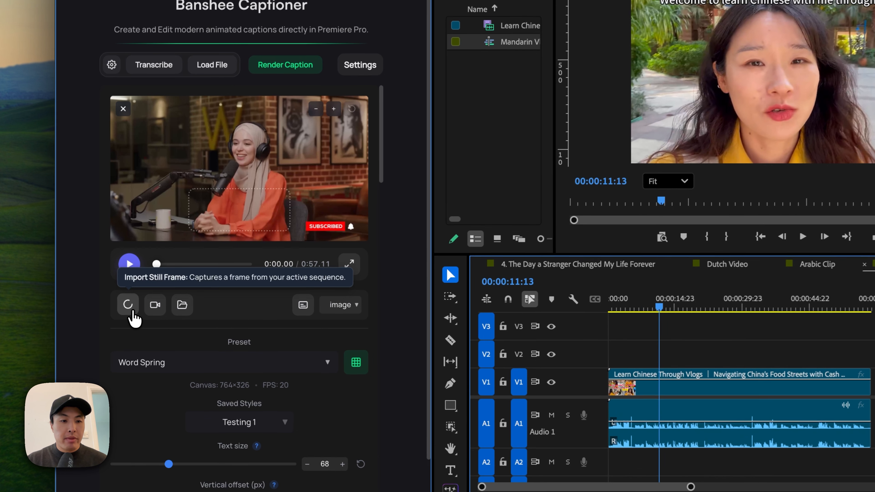
- Capture the Mandarin Vlog frame as the preview background and apply the saved Chinese Mandarin style to its captions
left_click(155, 304)
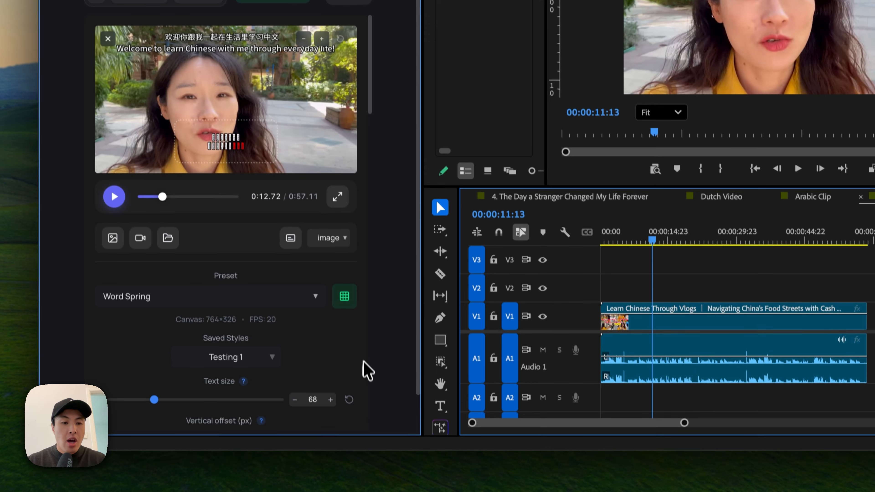
scroll(361, 371, "down", 2)
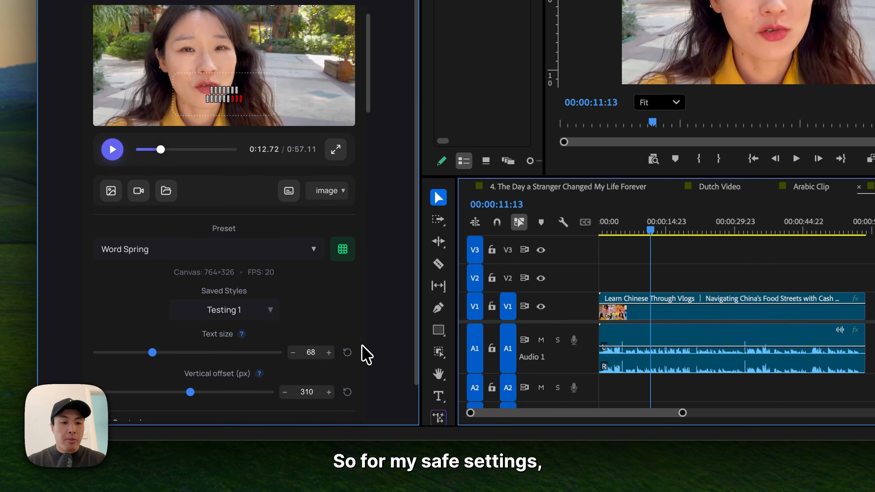
left_click(271, 433)
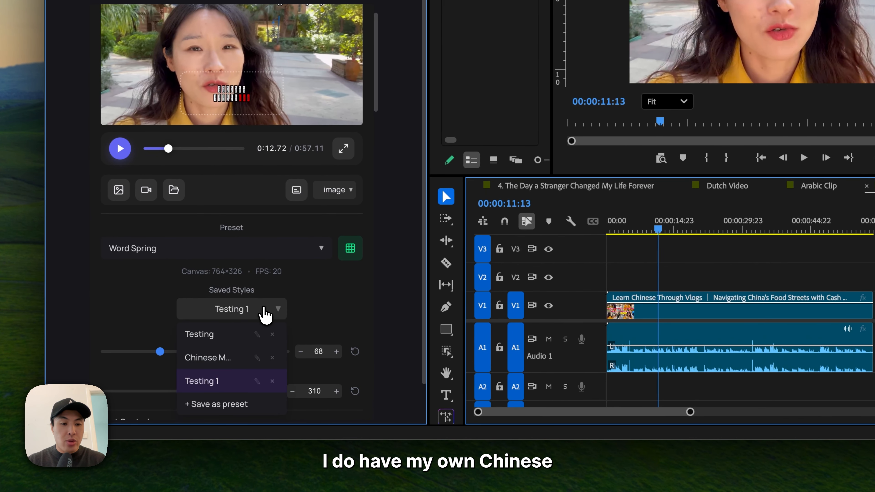
left_click(248, 357)
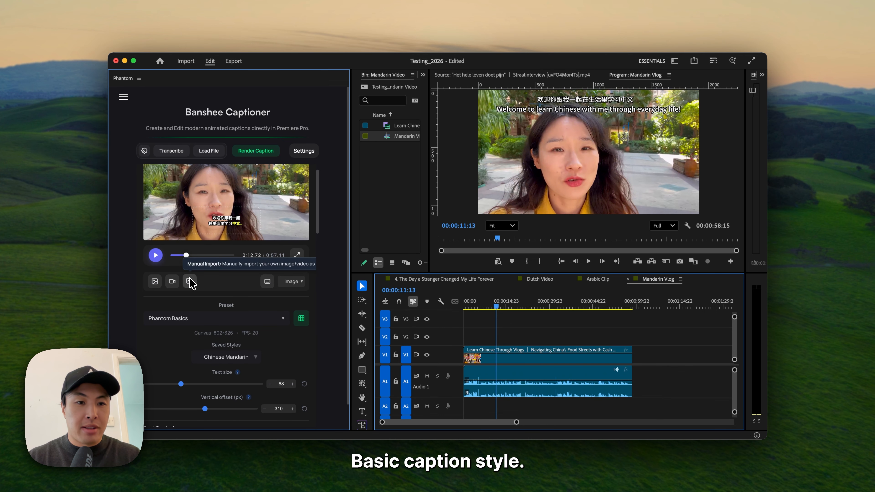
- Set the Mandarin captions' text size to 87 and vertical offset to 0, and render them onto the timeline
mouse_move(201, 393)
left_mouse_down()
mouse_move(217, 394)
mouse_move(200, 407)
left_mouse_up()
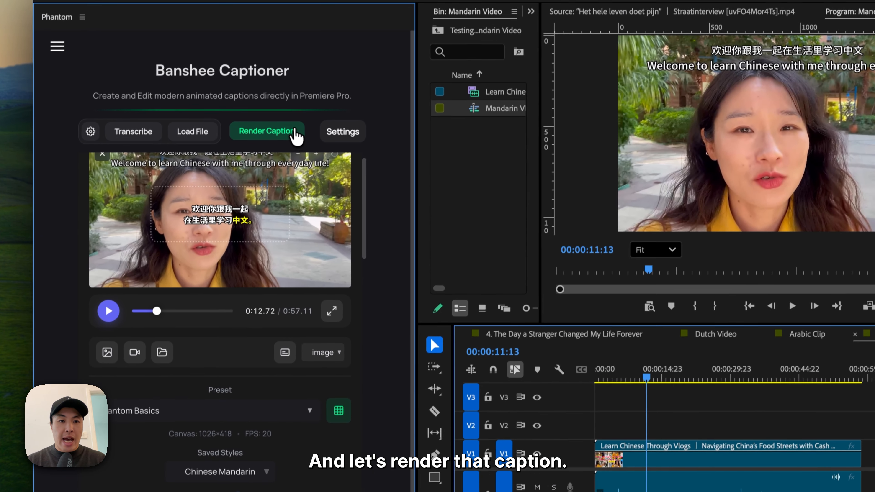
left_click(295, 134)
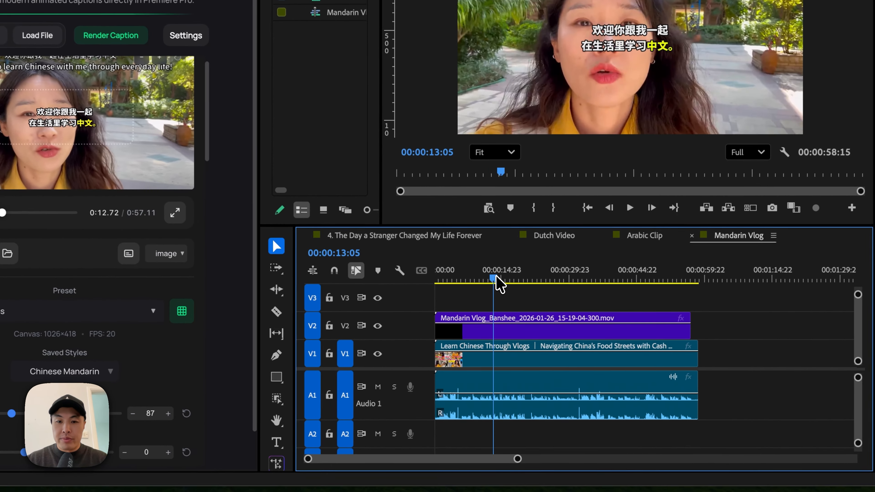
- Play back the Mandarin Vlog sequence with its rendered captions from about 3 seconds in
left_click(471, 303)
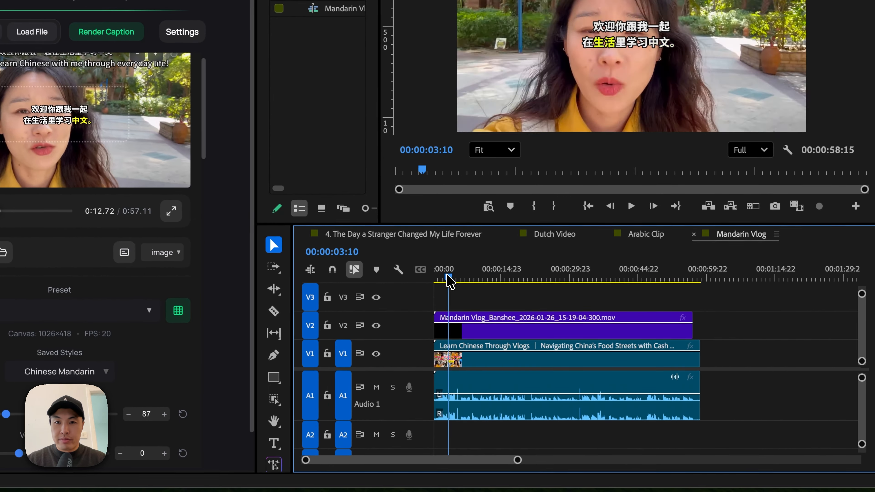
key("space")
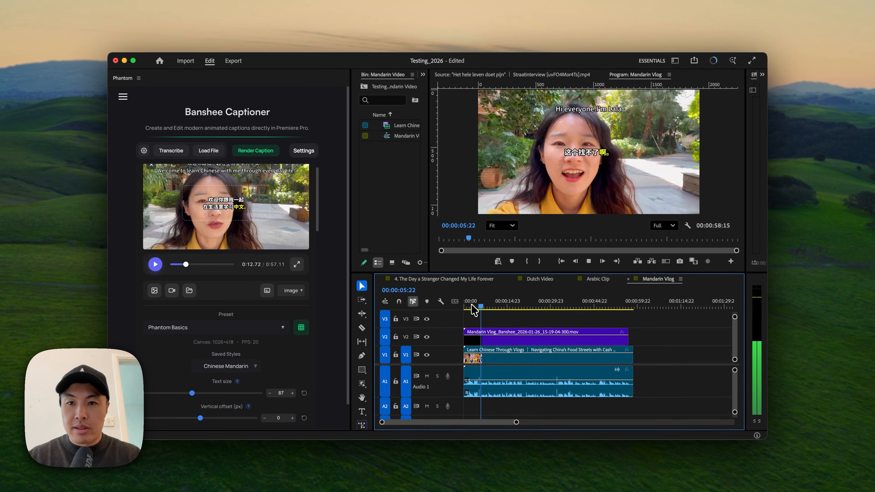
key("space")
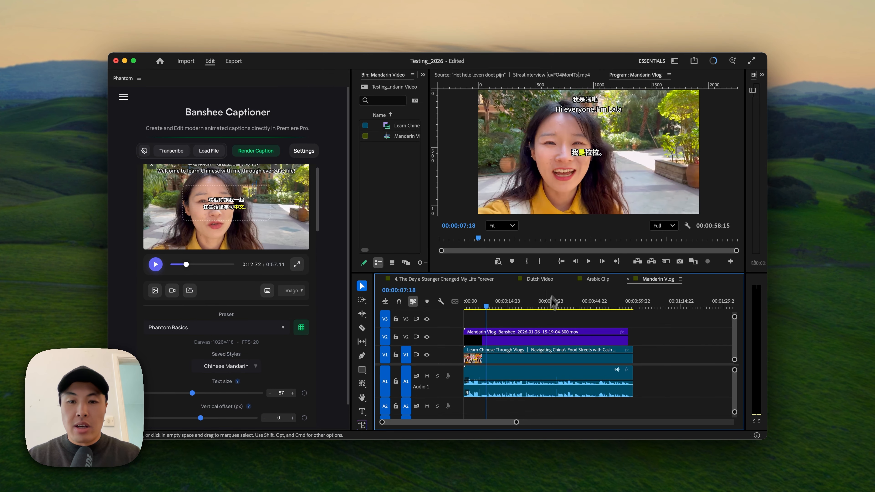
- Lower the rendered Mandarin caption clip by setting its vertical Position to about 809 in Effect Controls
left_click(534, 337)
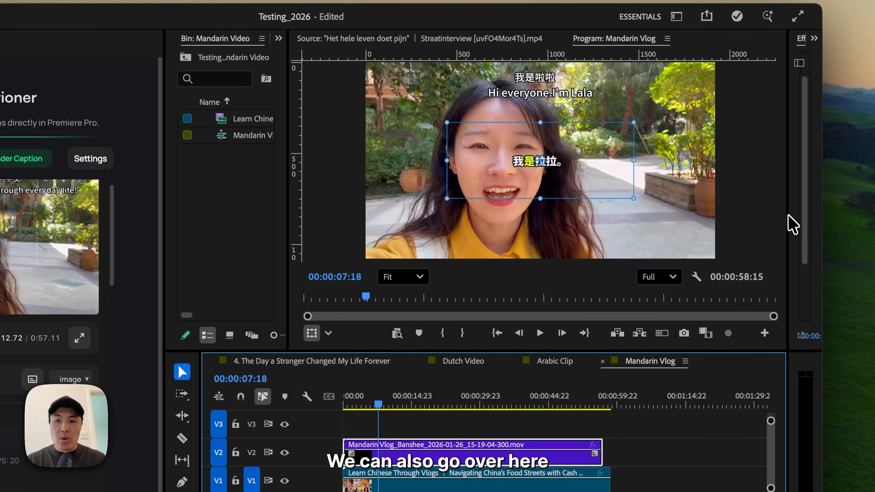
left_click_drag(787, 219, 668, 224)
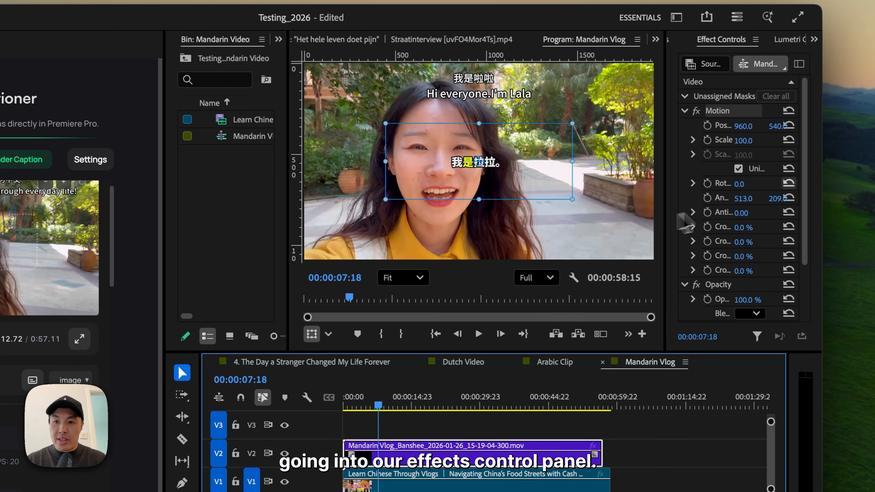
left_click_drag(777, 126, 775, 128)
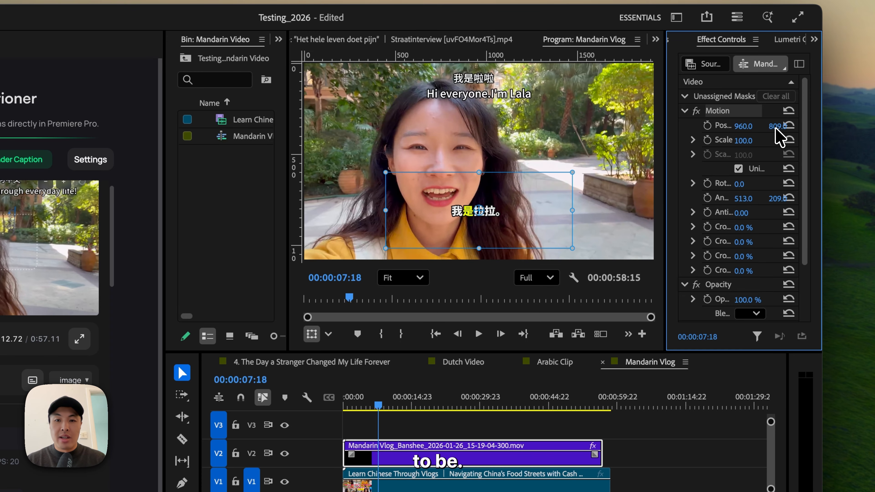